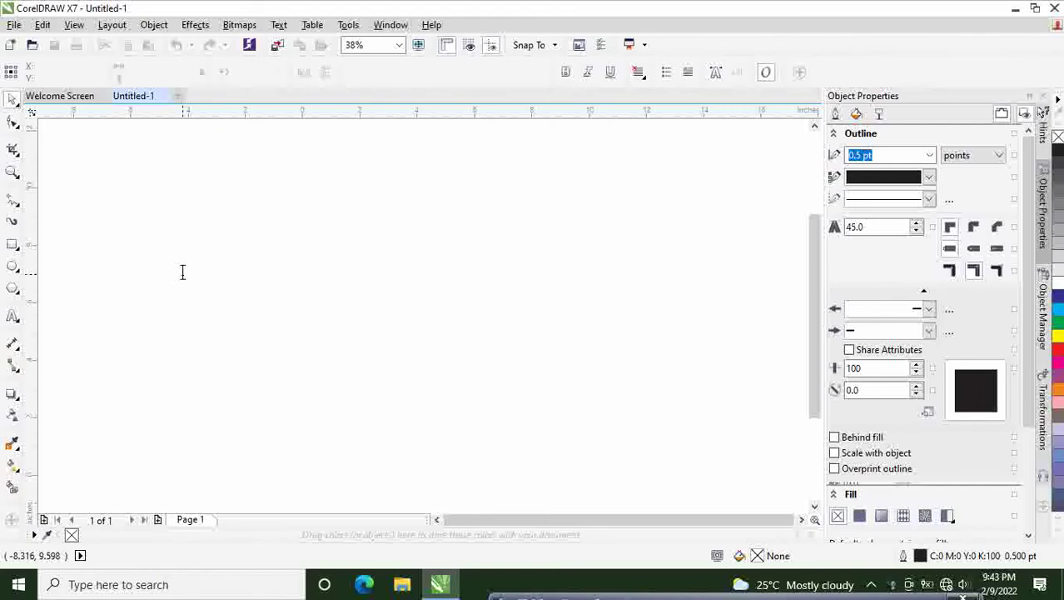
Step: Add the artistic text MEXIA on the empty area beside the page's left part
{"action": "left_click", "coordinate": [183, 274]}
{"action": "type", "text": "MEXIA"}
{"action": "key", "text": "Escape"}
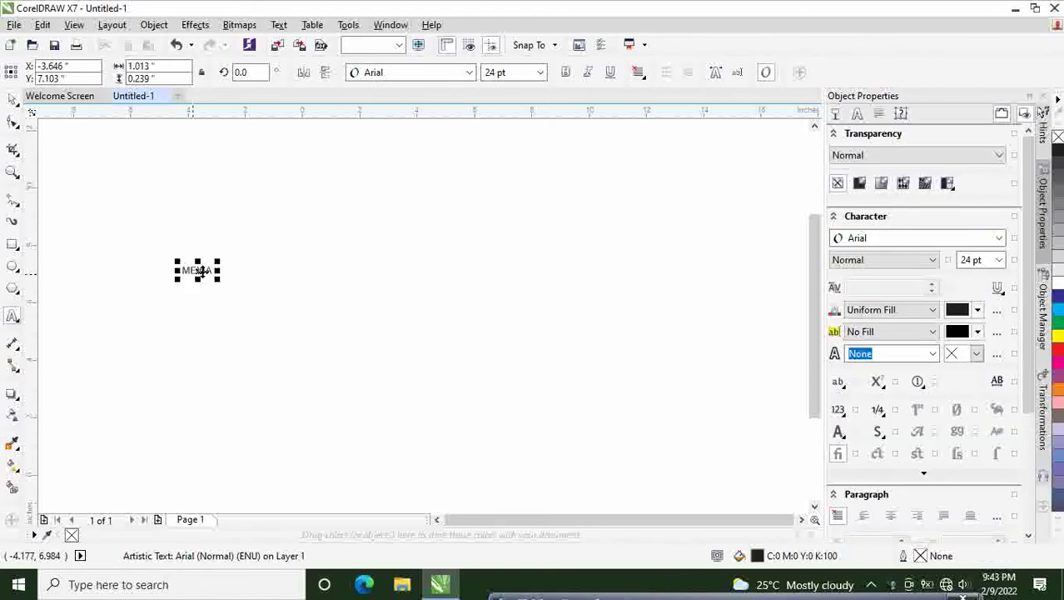
Step: Set the font of the MEXIA text to Microsoft YaHei (Bold)
{"action": "left_click_drag", "start_coordinate": [218, 271], "coordinate": [161, 268]}
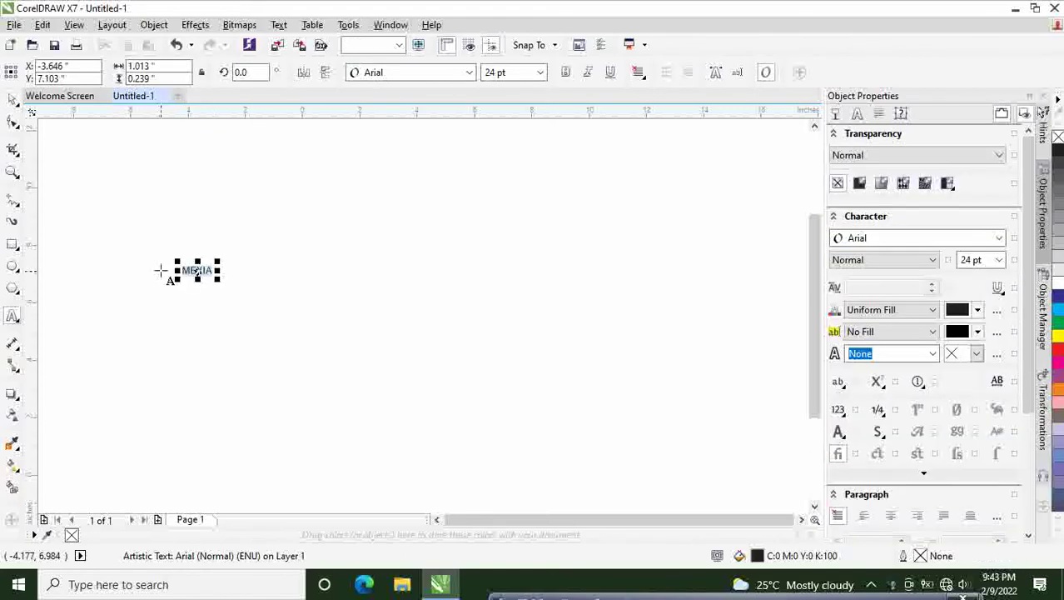
{"action": "left_click", "coordinate": [467, 74]}
{"action": "left_click", "coordinate": [469, 74]}
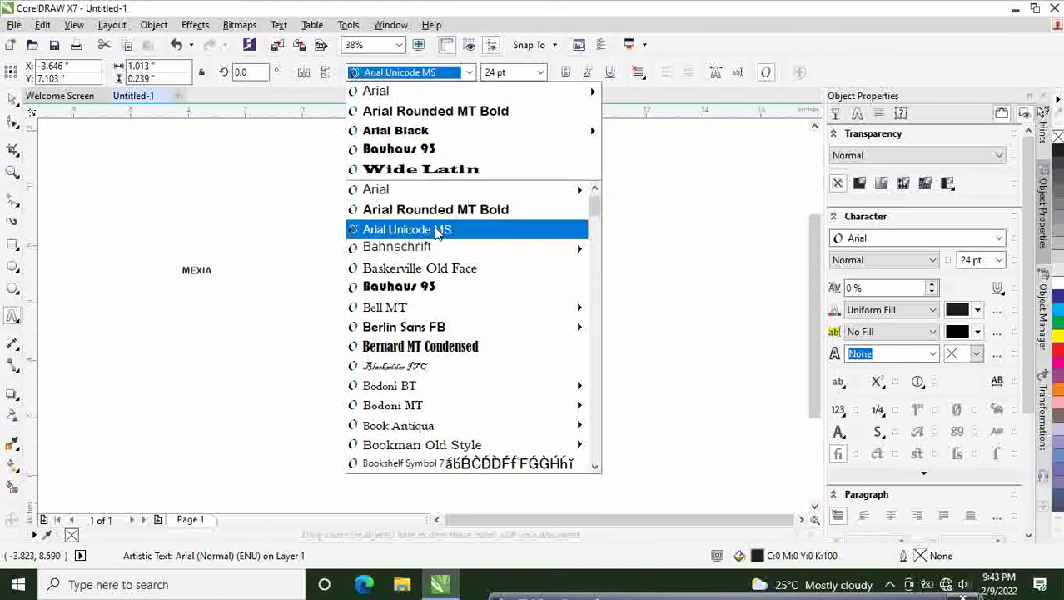
{"action": "mouse_move", "coordinate": [435, 250]}
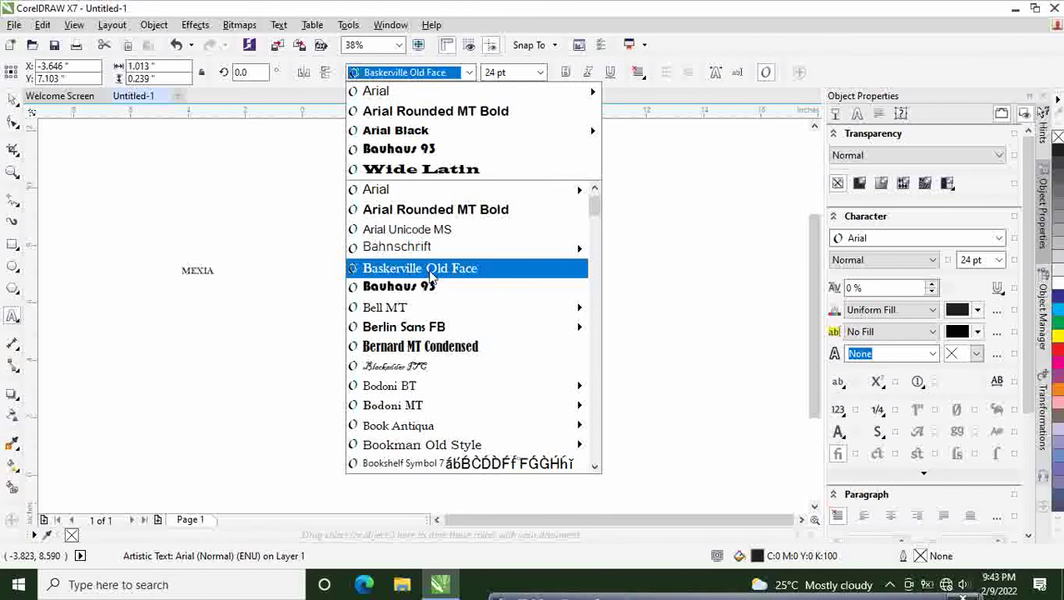
{"action": "mouse_move", "coordinate": [423, 310]}
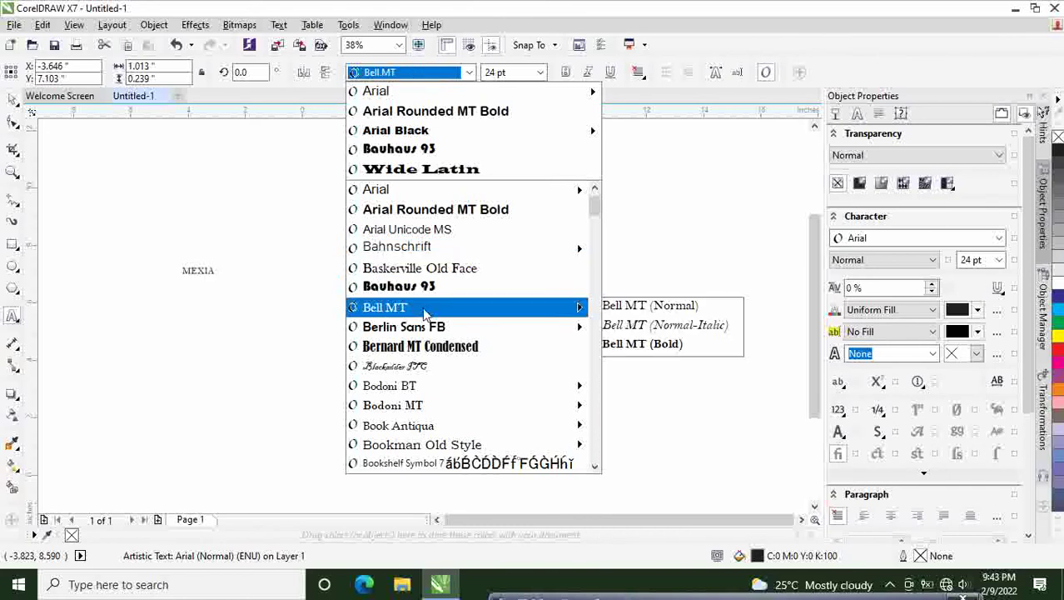
{"action": "scroll", "coordinate": [596, 319], "scroll_direction": "down", "scroll_amount": 1}
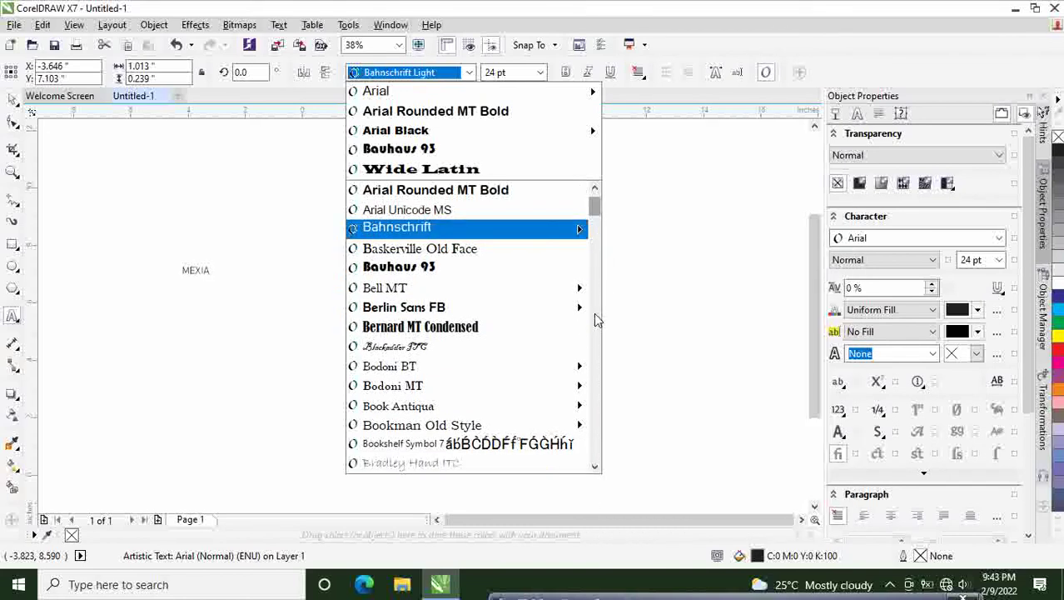
{"action": "scroll", "coordinate": [594, 319], "scroll_direction": "down", "scroll_amount": 10}
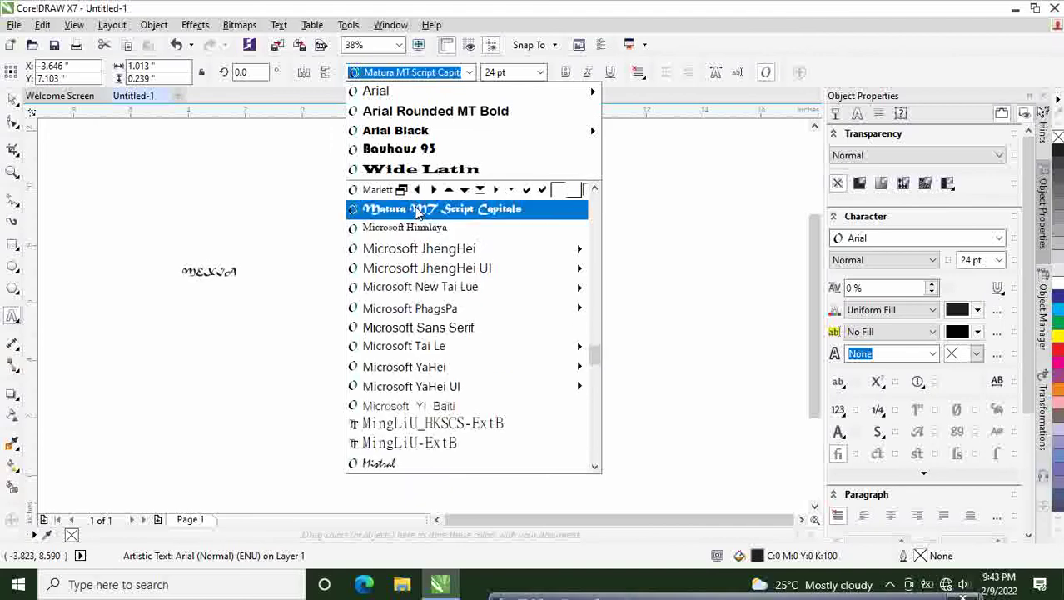
{"action": "mouse_move", "coordinate": [419, 377]}
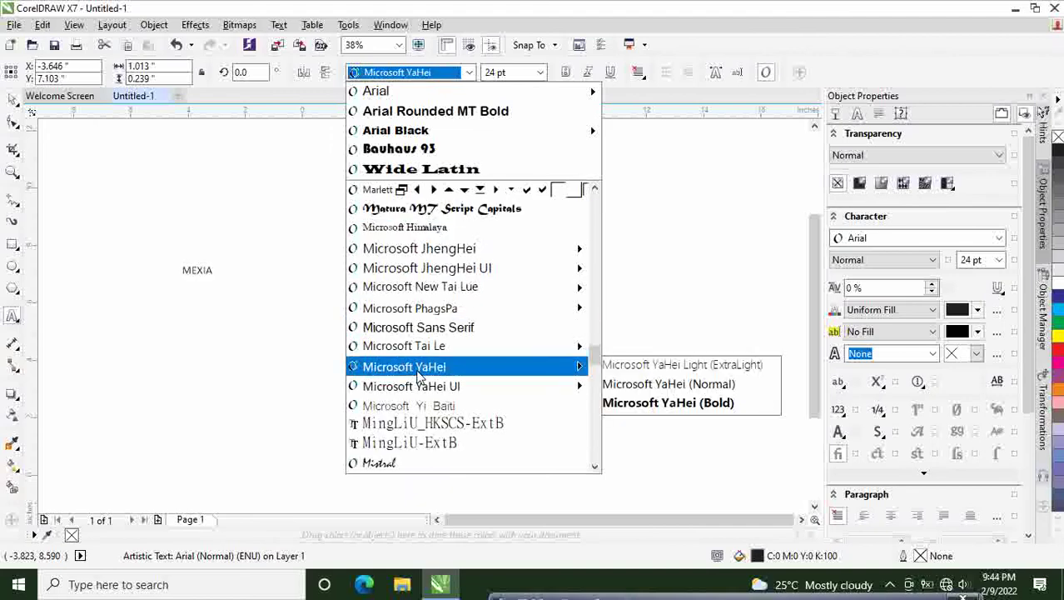
{"action": "left_click", "coordinate": [651, 403]}
Step: Enlarge the MEXIA text to about 174 pt and move it a little to the right
{"action": "left_click_drag", "start_coordinate": [221, 280], "coordinate": [418, 433]}
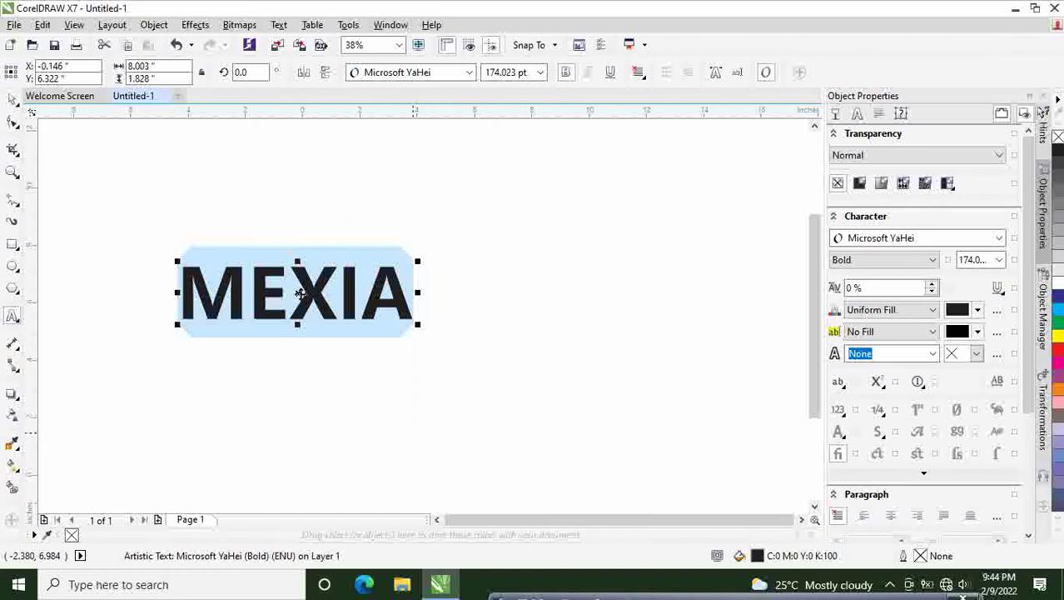
{"action": "left_click_drag", "start_coordinate": [300, 293], "coordinate": [348, 293]}
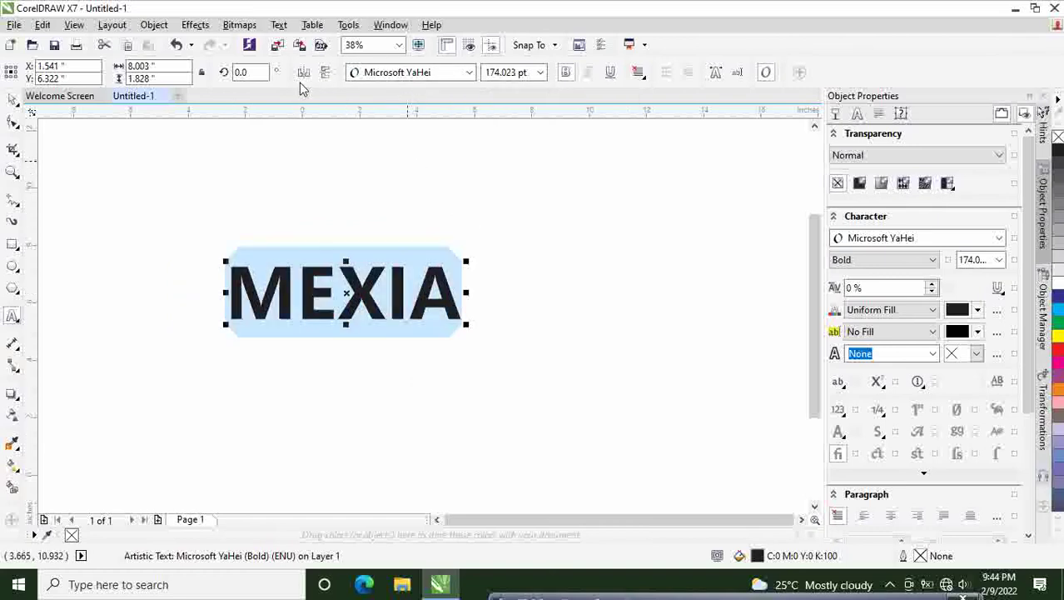
Step: Break the MEXIA text apart into separate letters and enlarge all the letters together
{"action": "left_click", "coordinate": [154, 25]}
{"action": "left_click", "coordinate": [214, 258]}
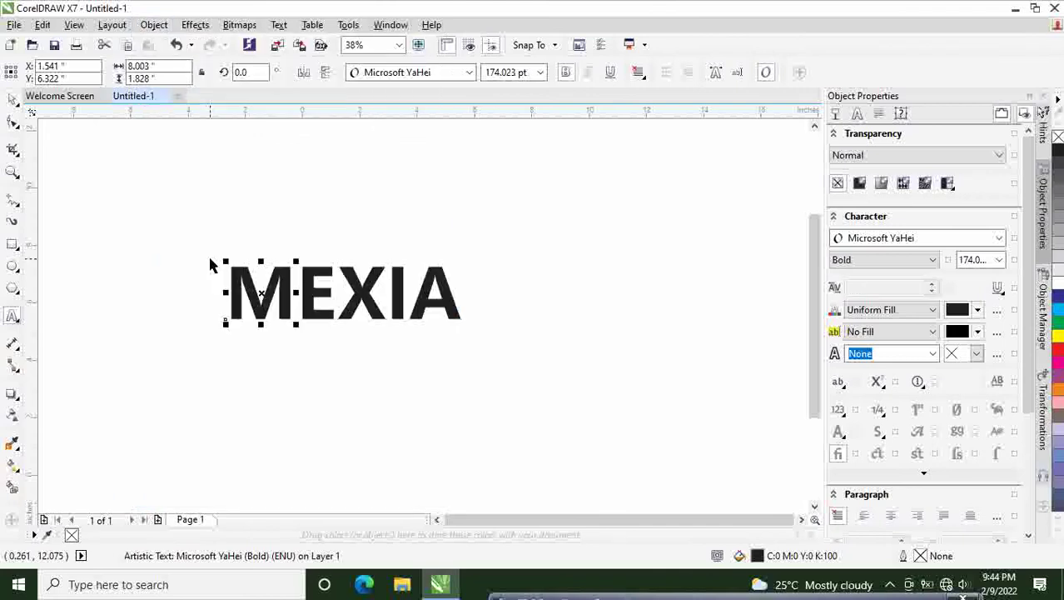
{"action": "left_click", "coordinate": [394, 253]}
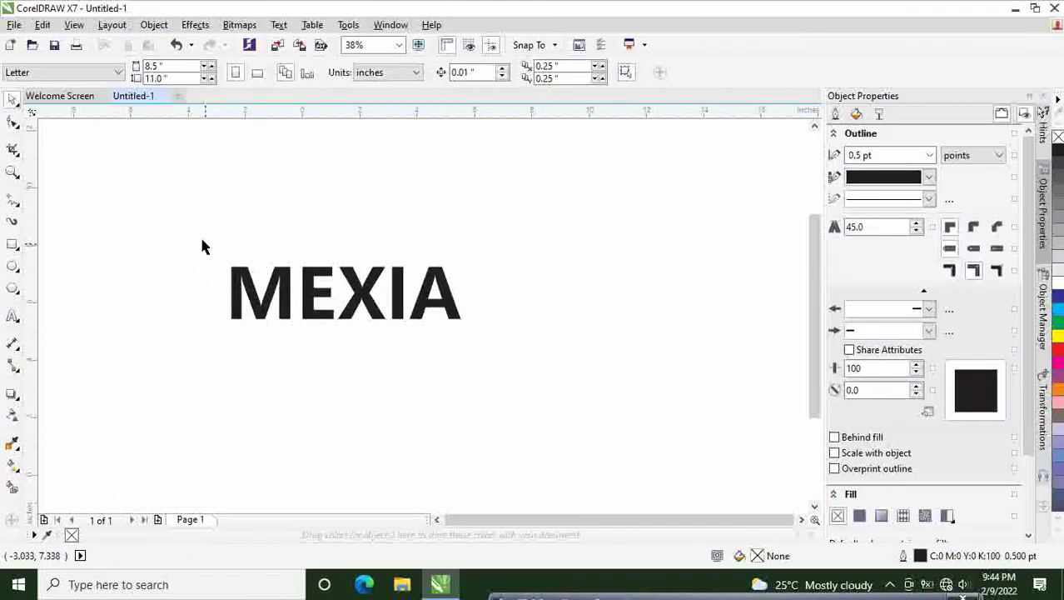
{"action": "left_click_drag", "start_coordinate": [204, 243], "coordinate": [510, 420]}
{"action": "left_click", "coordinate": [638, 356]}
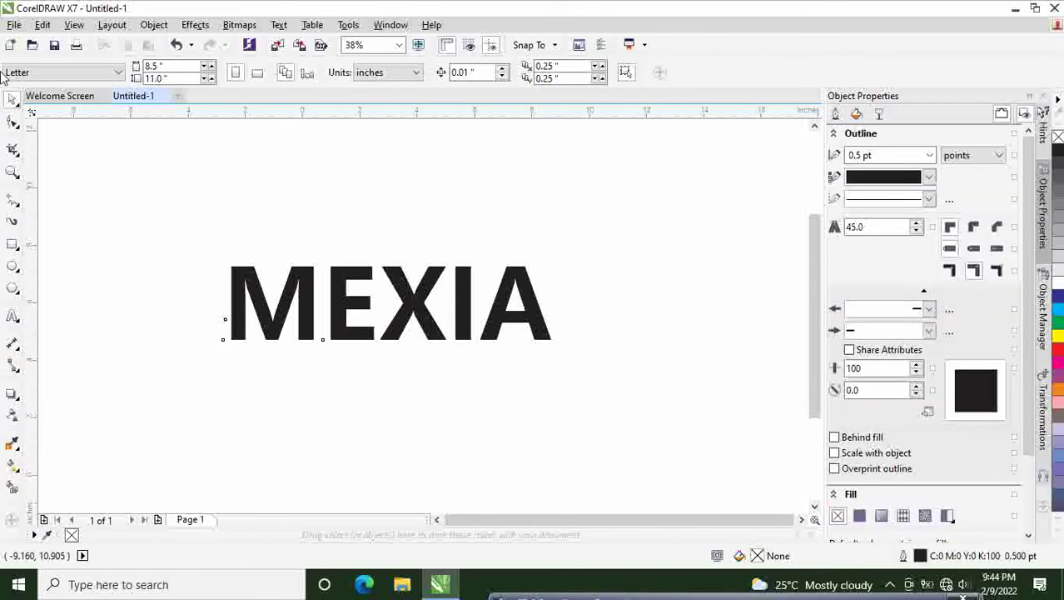
Step: Draw a tall 3-point ellipse about 3.8 by 7.9 inches crossing the letters E and X and extending below the word
{"action": "left_click", "coordinate": [15, 268]}
{"action": "left_click", "coordinate": [79, 282]}
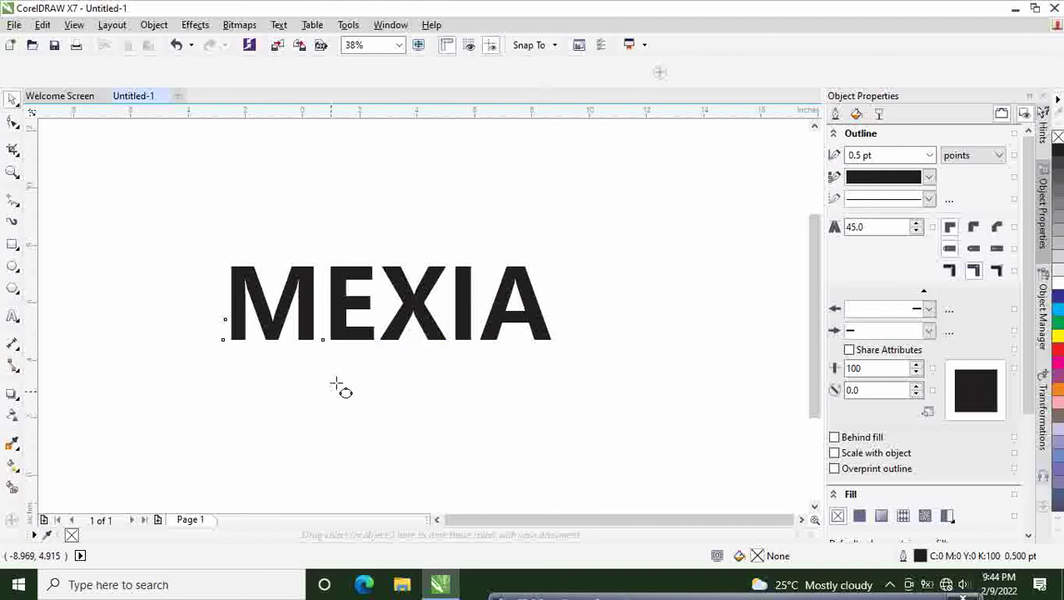
{"action": "left_click_drag", "start_coordinate": [312, 376], "coordinate": [425, 380]}
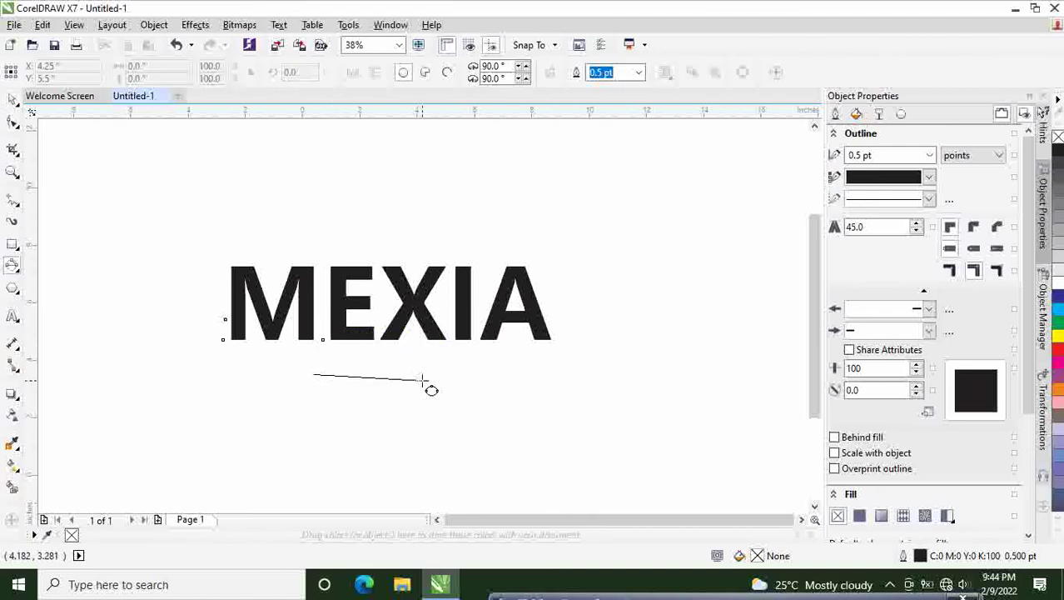
{"action": "left_click", "coordinate": [412, 270]}
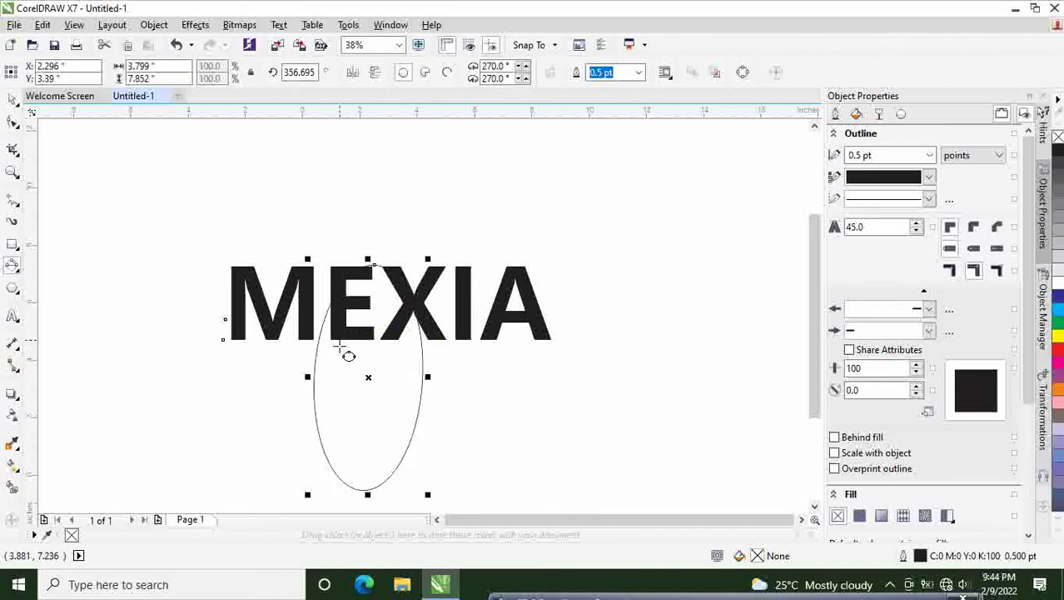
Step: Move the ellipse up over the middle of MEXIA and rotate it clockwise to about 335 degrees
{"action": "left_click", "coordinate": [7, 101]}
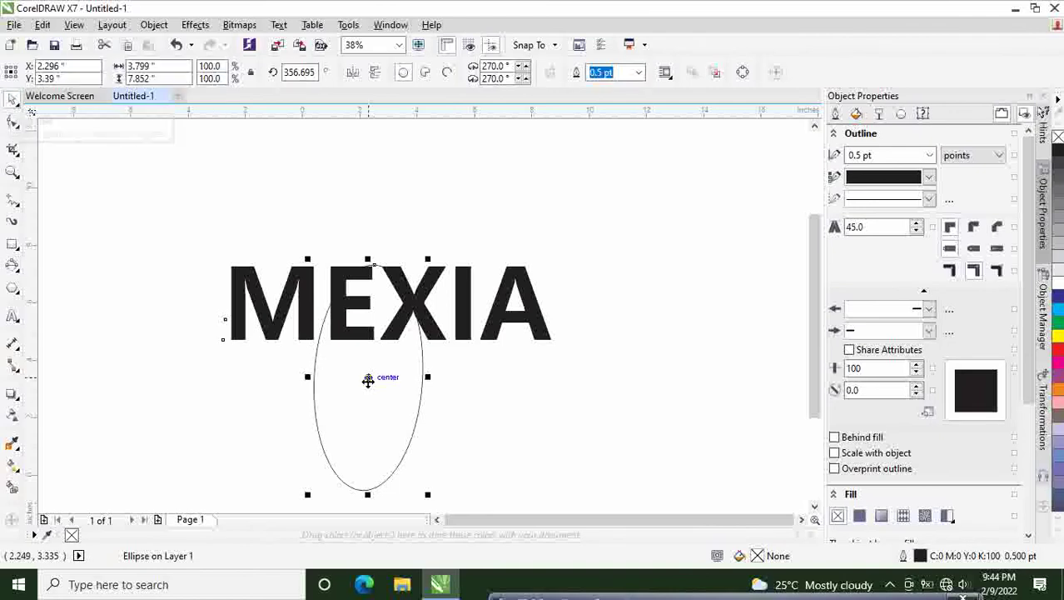
{"action": "left_click_drag", "start_coordinate": [368, 376], "coordinate": [387, 310]}
{"action": "left_click", "coordinate": [386, 310]}
{"action": "left_click_drag", "start_coordinate": [327, 185], "coordinate": [377, 203]}
{"action": "left_click", "coordinate": [392, 302]}
{"action": "left_click_drag", "start_coordinate": [392, 301], "coordinate": [385, 291]}
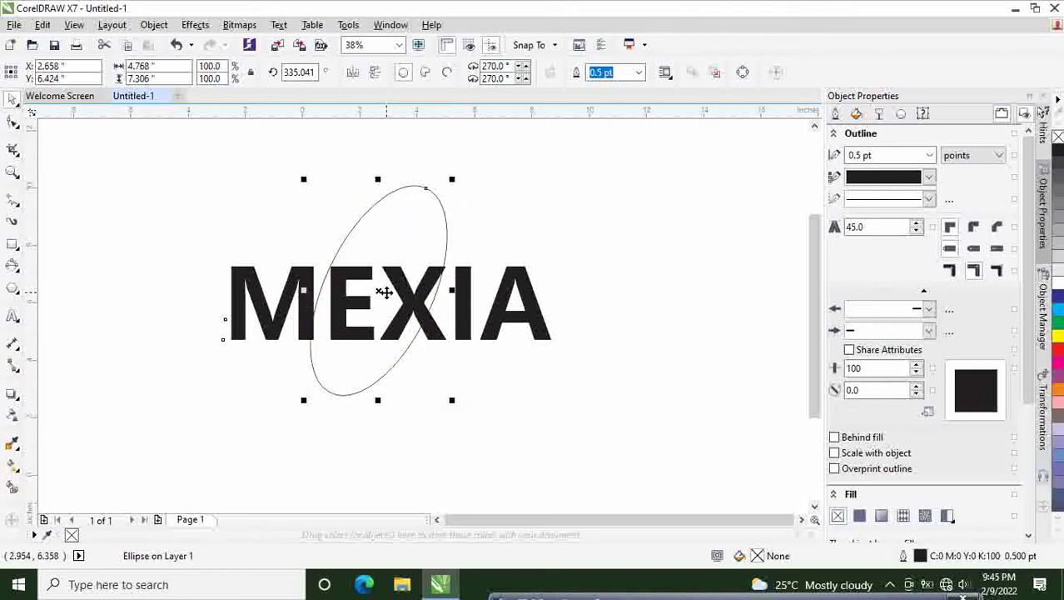
Step: Skew the ellipse horizontally for a stronger rightward slant, to an overall width of about 5.5 inches
{"action": "left_click", "coordinate": [384, 292]}
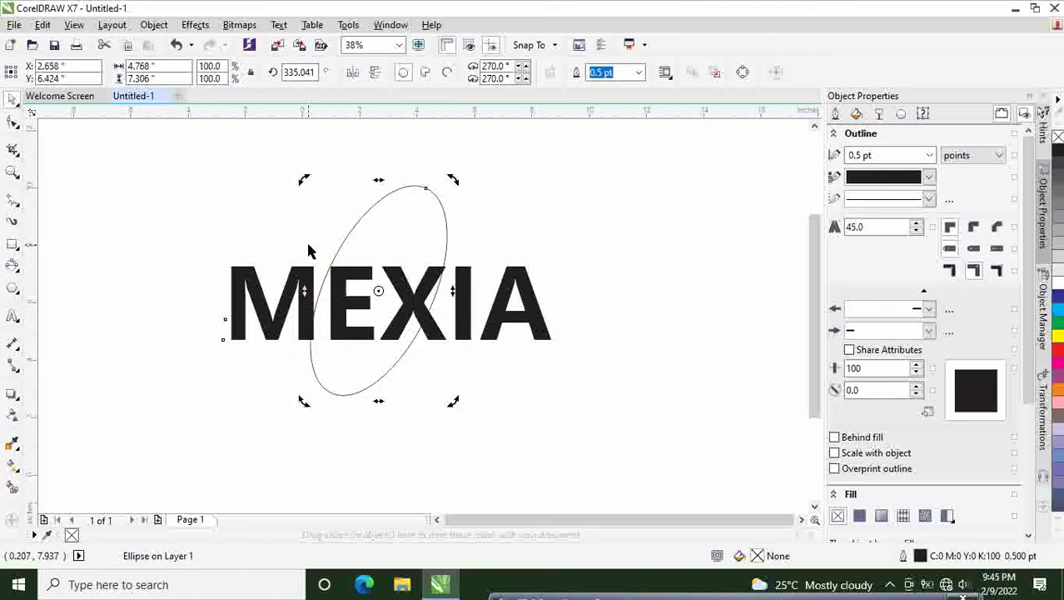
{"action": "left_click_drag", "start_coordinate": [379, 401], "coordinate": [362, 387]}
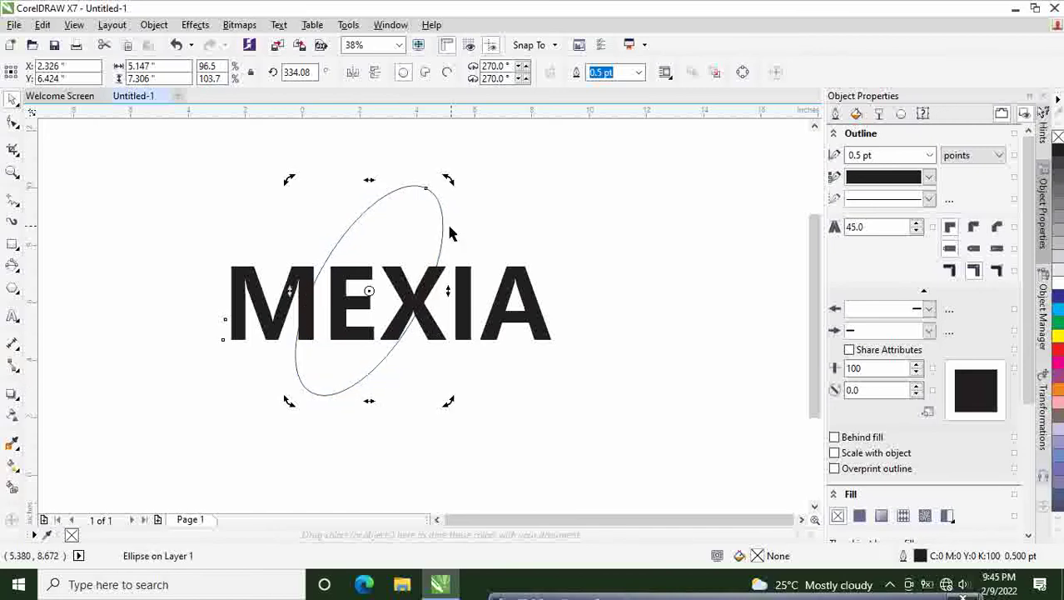
{"action": "left_click_drag", "start_coordinate": [369, 179], "coordinate": [385, 176]}
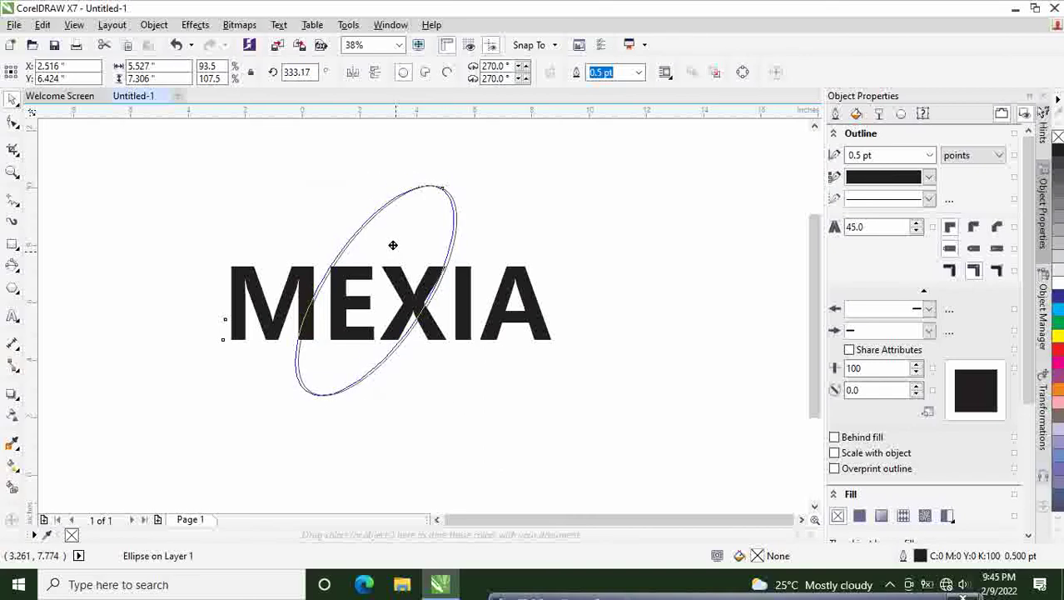
{"action": "left_click_drag", "start_coordinate": [393, 245], "coordinate": [394, 246]}
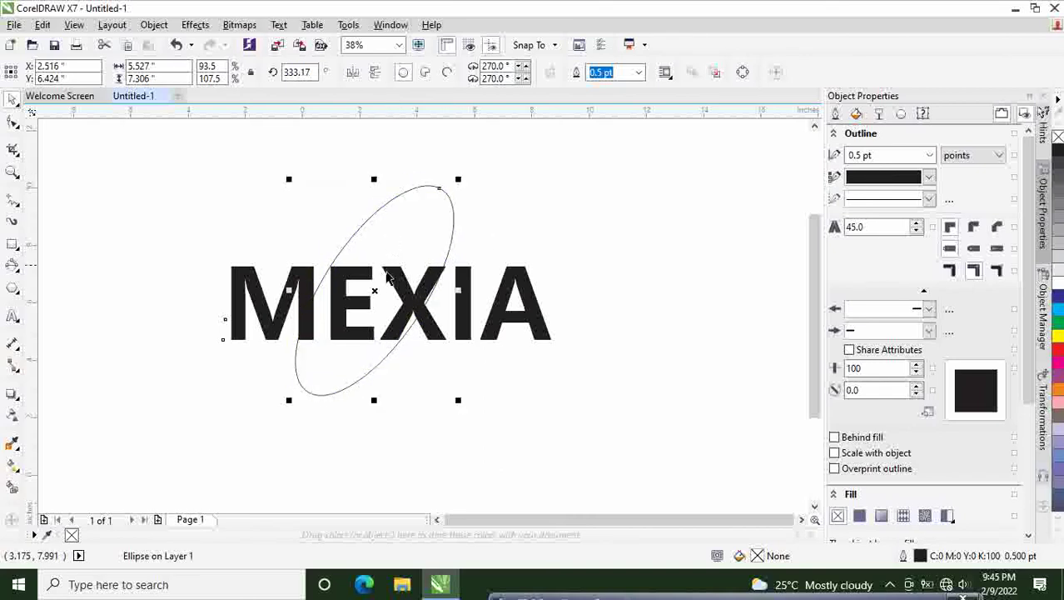
Step: Copy the slanted ellipse and place the duplicate slightly up and to the left of the original
{"action": "right_click", "coordinate": [375, 285]}
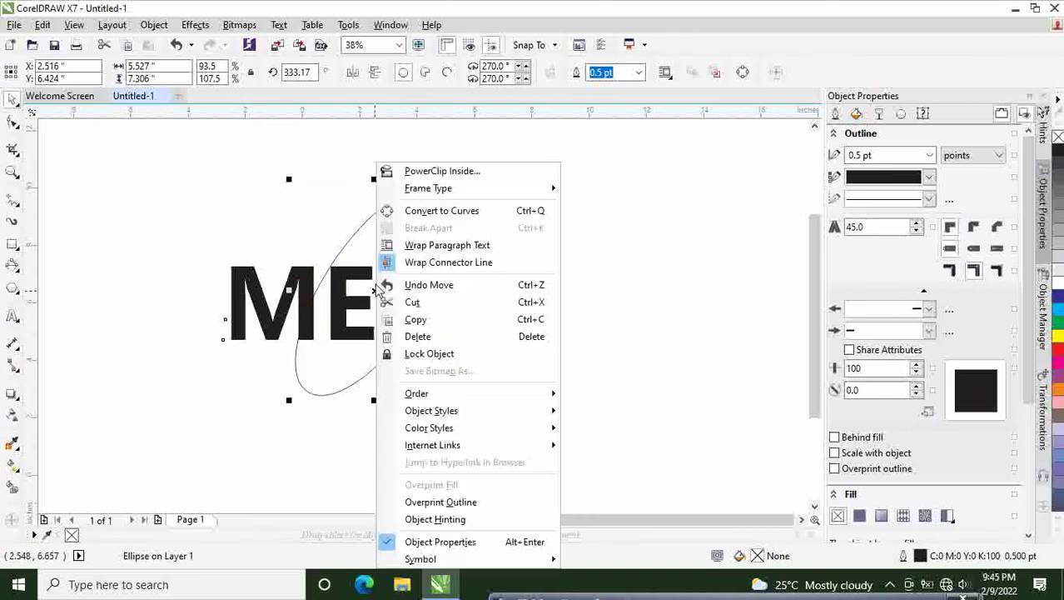
{"action": "left_click", "coordinate": [416, 320]}
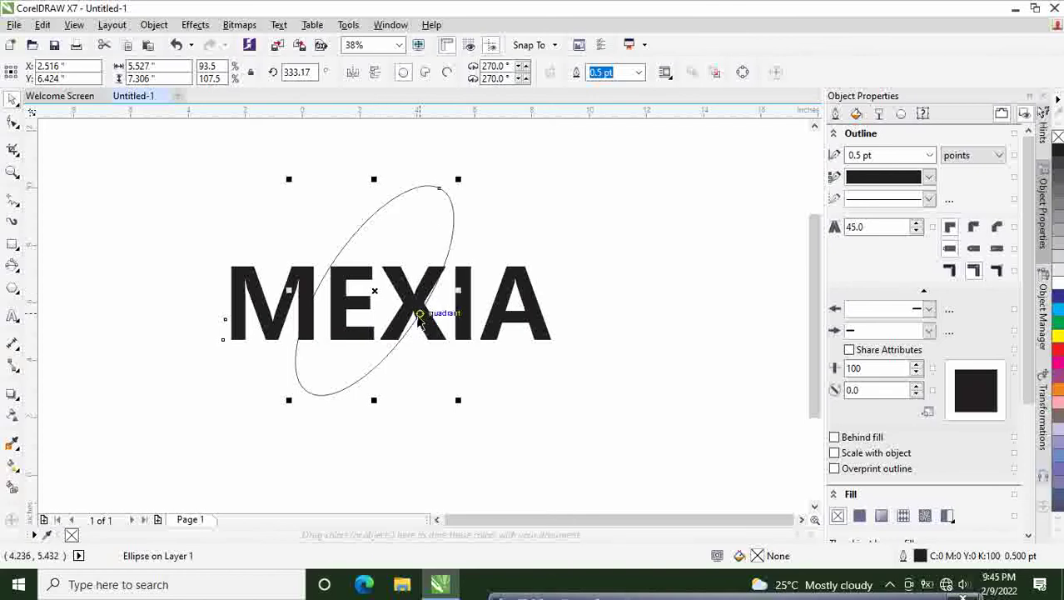
{"action": "right_click", "coordinate": [418, 261]}
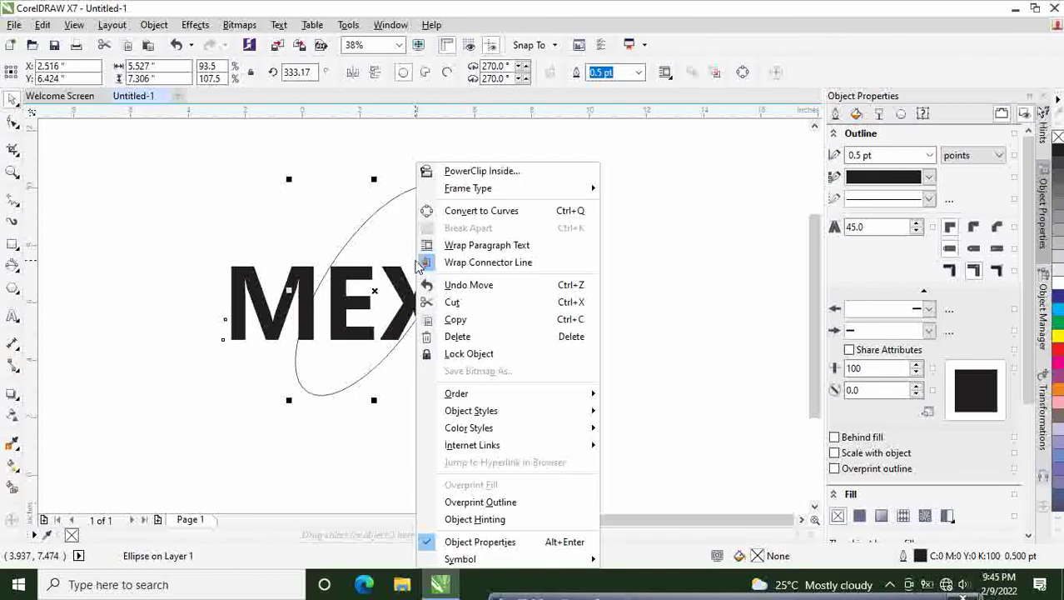
{"action": "left_click", "coordinate": [377, 282]}
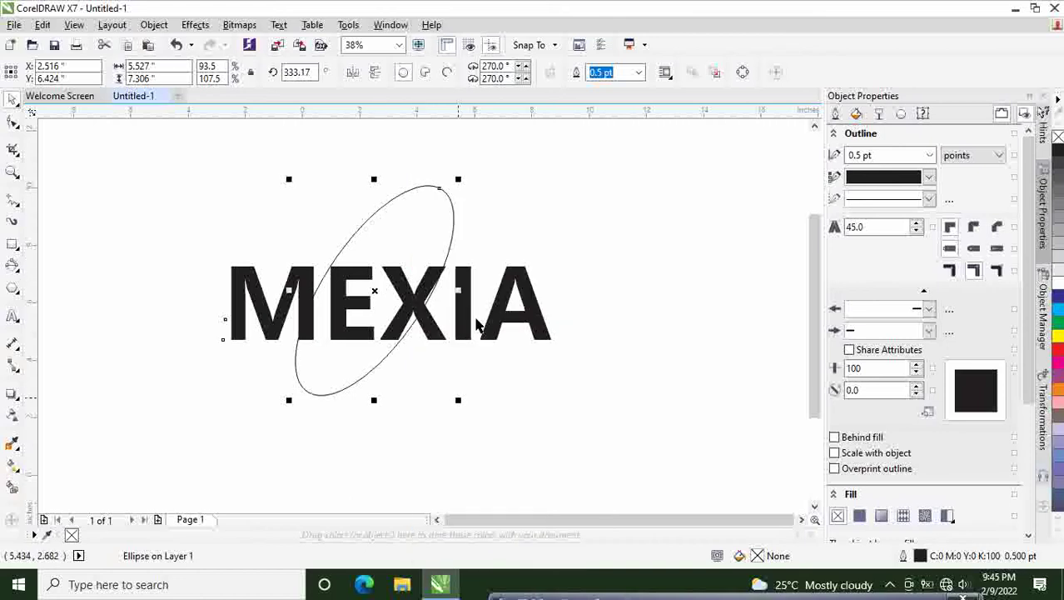
{"action": "left_click_drag", "start_coordinate": [380, 285], "coordinate": [366, 282]}
{"action": "left_click", "coordinate": [463, 229]}
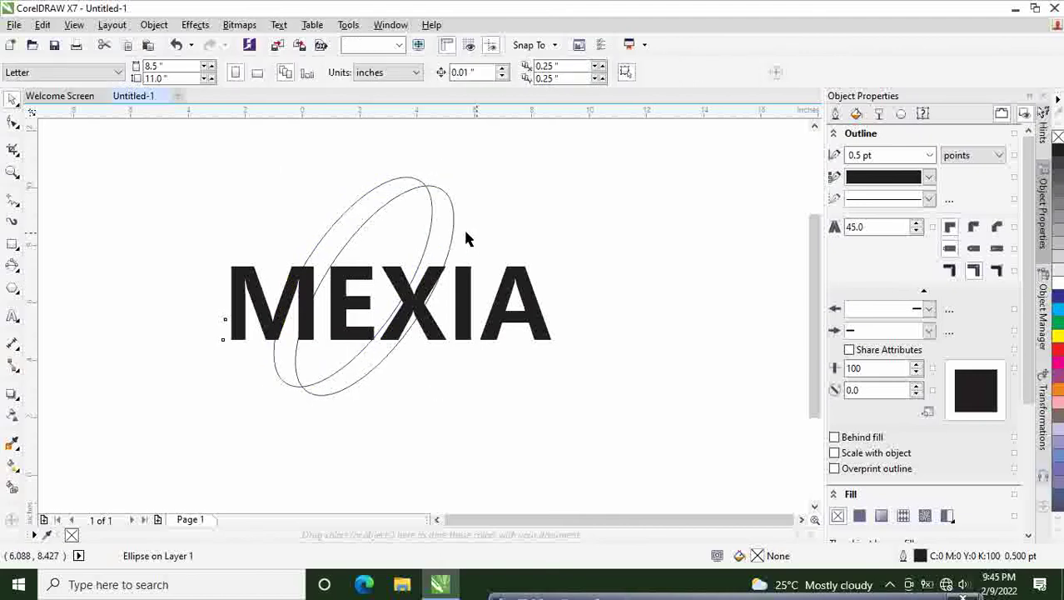
{"action": "left_click", "coordinate": [429, 241]}
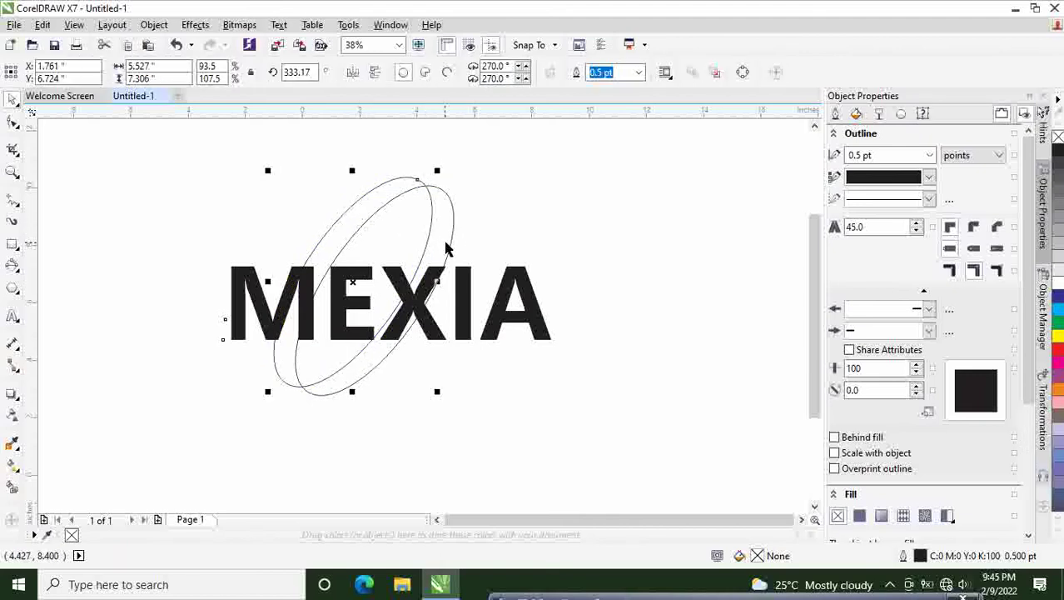
{"action": "left_click", "coordinate": [450, 245], "text": "shift"}
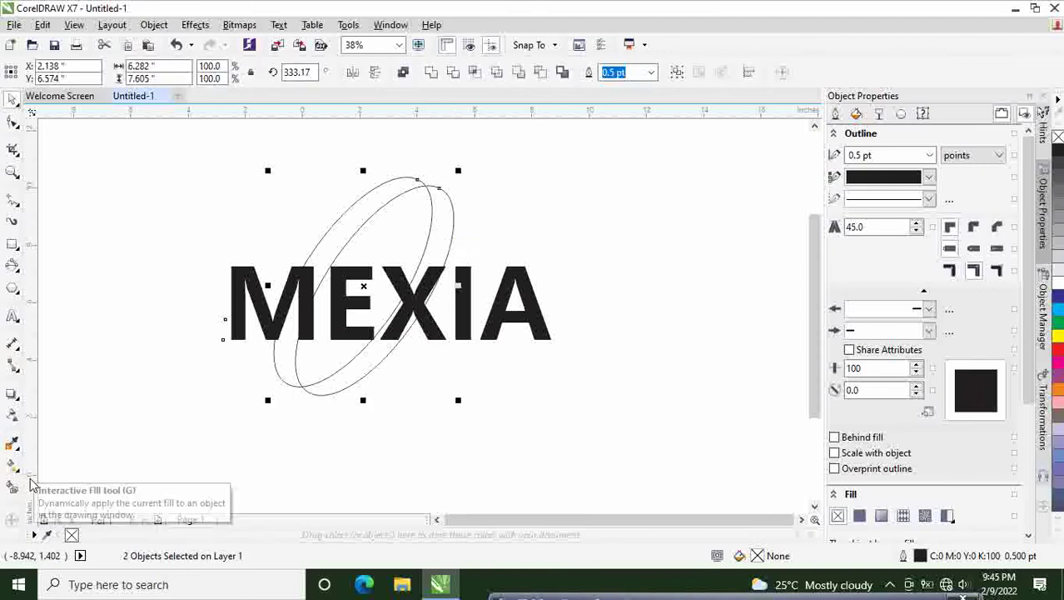
{"action": "left_click", "coordinate": [561, 233]}
Step: Place another copy of the slanted ellipse in the empty area left of the word MEXIA
{"action": "left_click", "coordinate": [427, 234]}
{"action": "left_click_drag", "start_coordinate": [366, 290], "coordinate": [137, 239]}
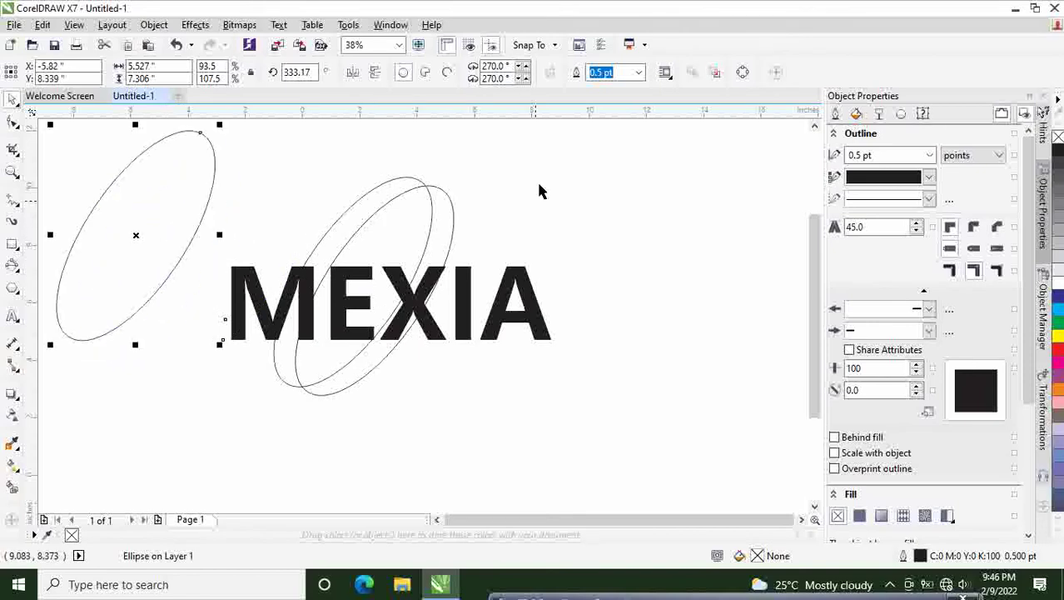
{"action": "left_click", "coordinate": [494, 200]}
Step: Use Smart Fill to colour the upper-right crescent between the two overlapping ellipses blue-grey, C:40 M:20 Y:0 K:40
{"action": "left_click", "coordinate": [437, 219]}
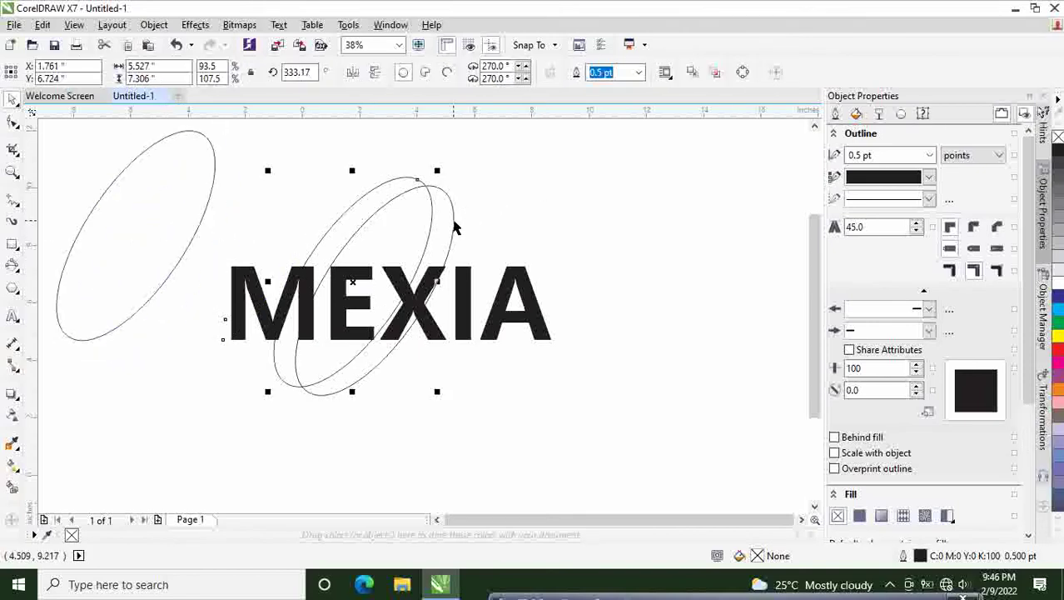
{"action": "left_click", "coordinate": [451, 226], "text": "shift"}
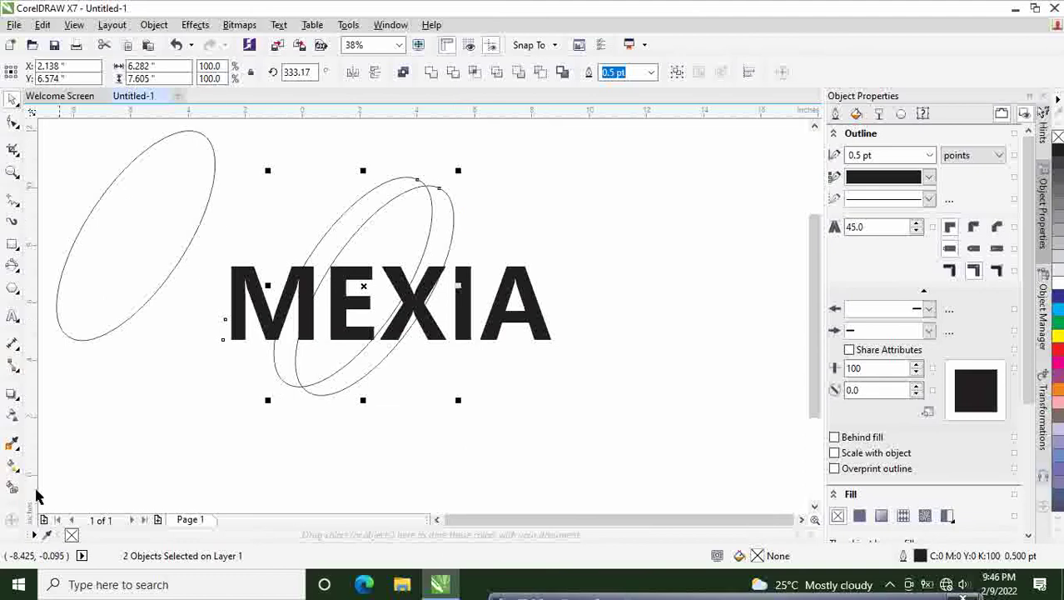
{"action": "left_click", "coordinate": [12, 486]}
{"action": "left_click", "coordinate": [405, 318]}
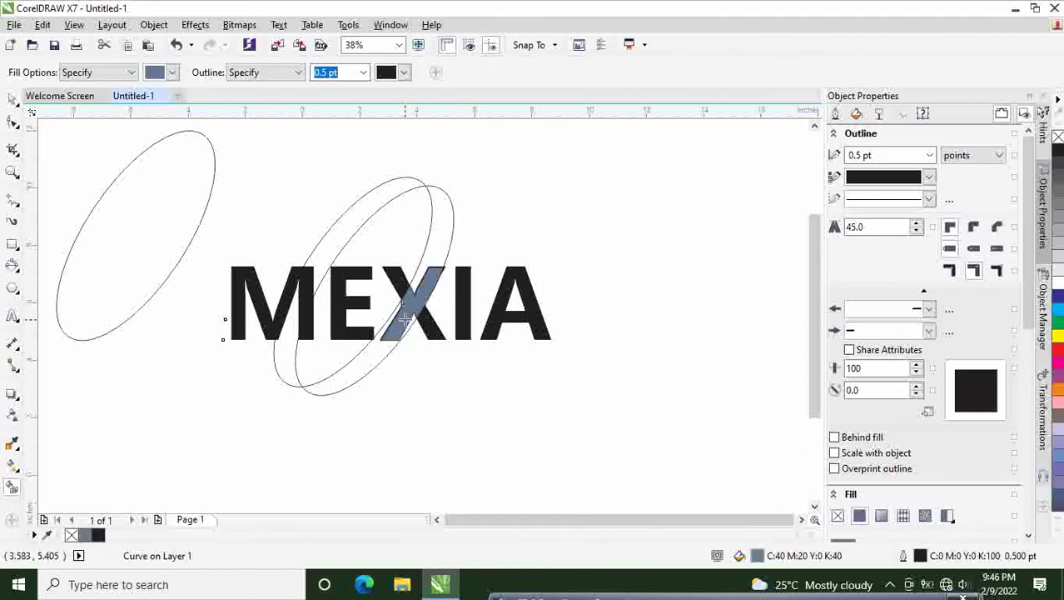
{"action": "key", "text": "ctrl+z"}
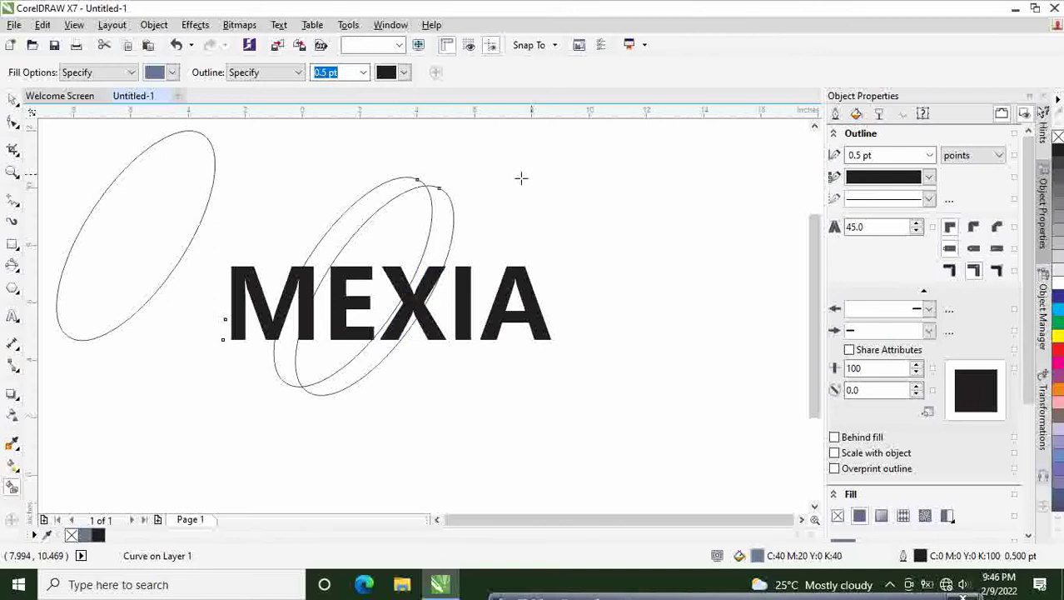
{"action": "left_click", "coordinate": [446, 218]}
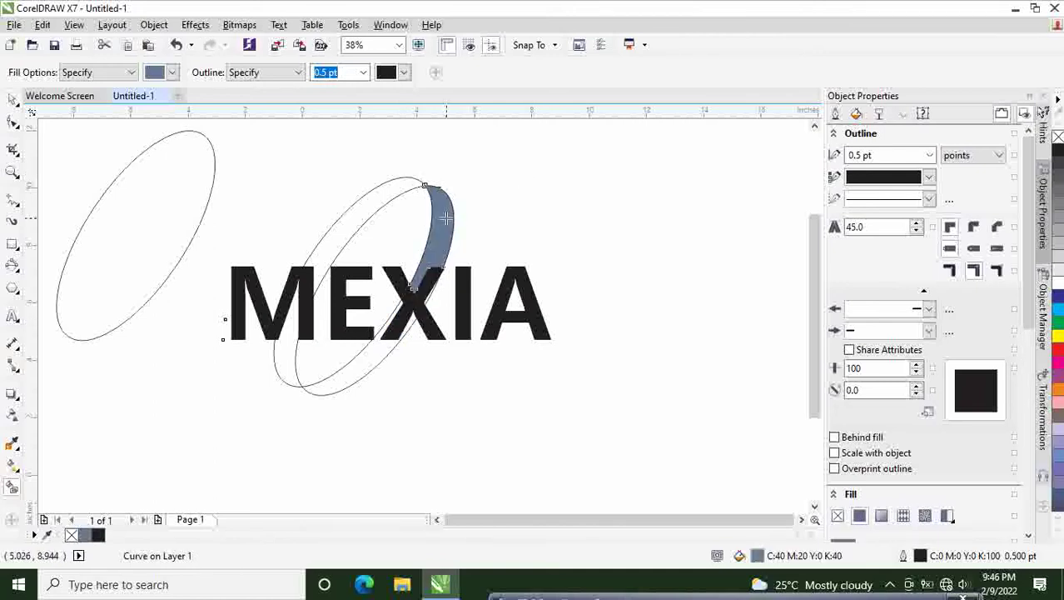
Step: Undo the blue-grey Smart Fill of the crescent between the two overlapping ellipses
{"action": "left_click", "coordinate": [13, 98]}
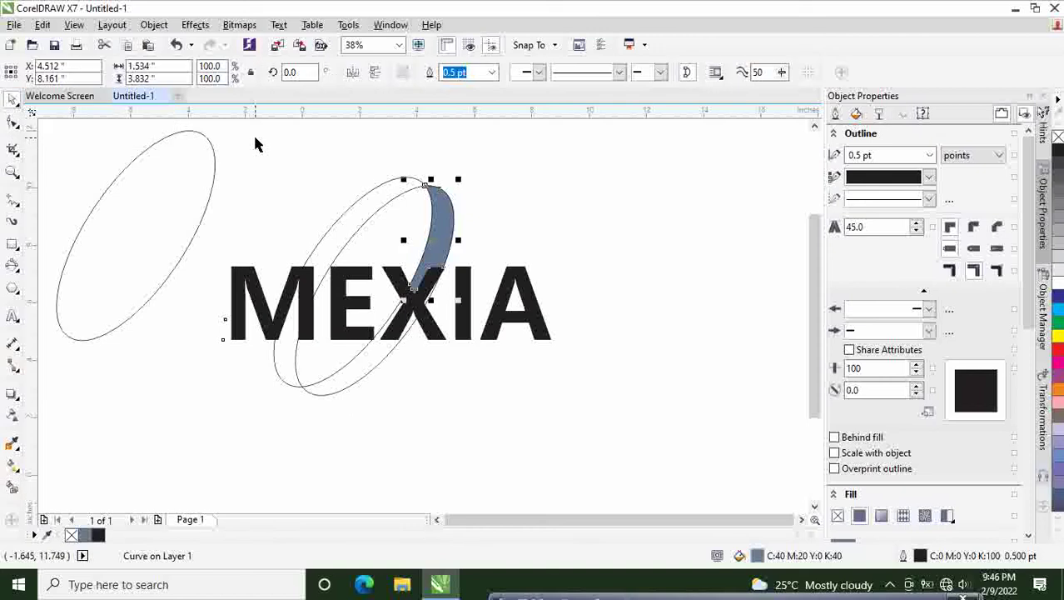
{"action": "key", "text": "Escape"}
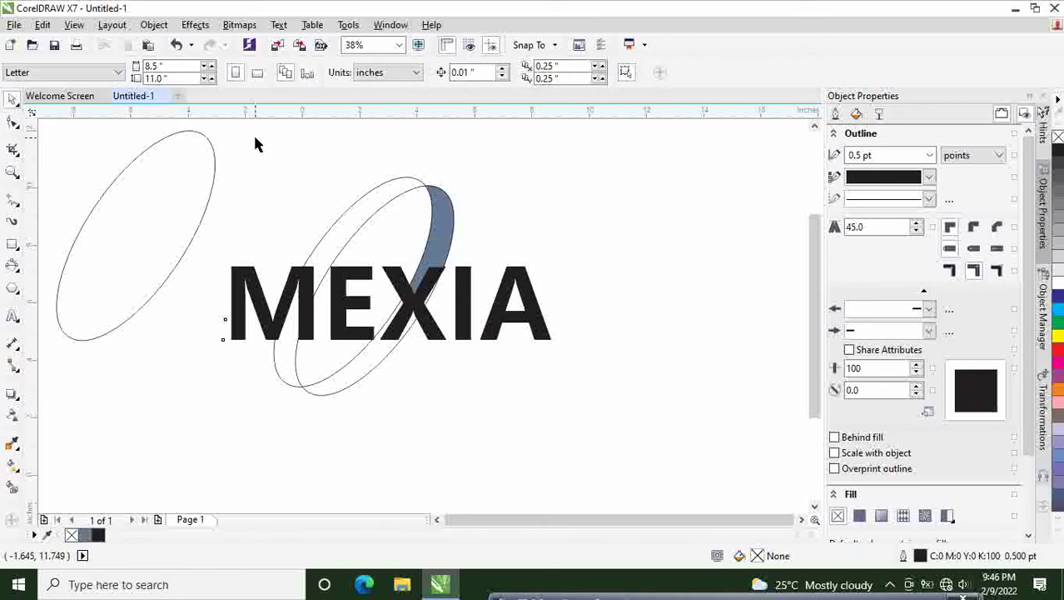
{"action": "key", "text": "ctrl+z"}
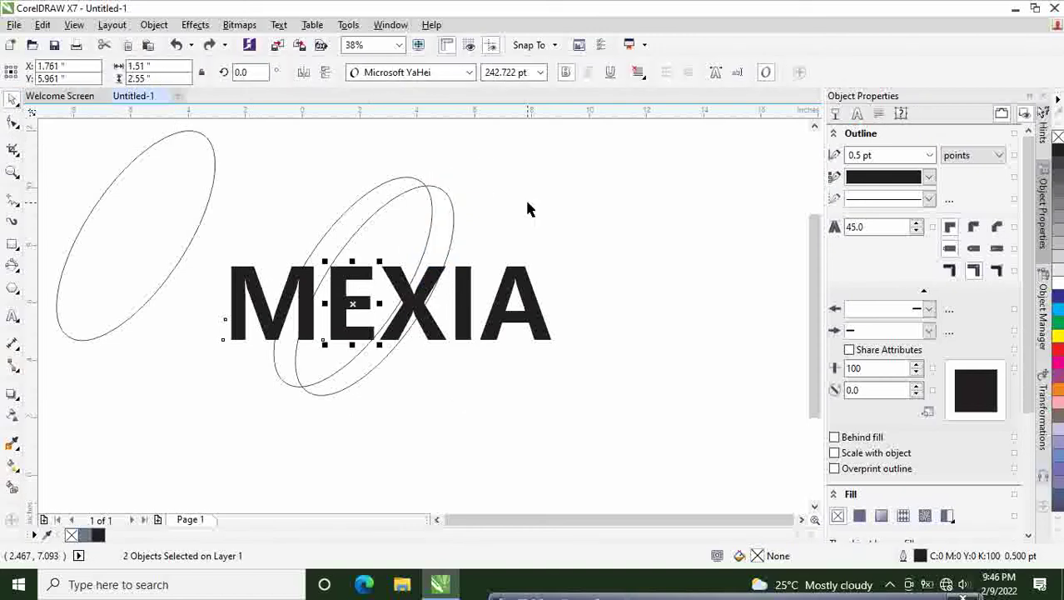
{"action": "key", "text": "ctrl+z"}
{"action": "key", "text": "ctrl+z"}
{"action": "key", "text": "ctrl+z"}
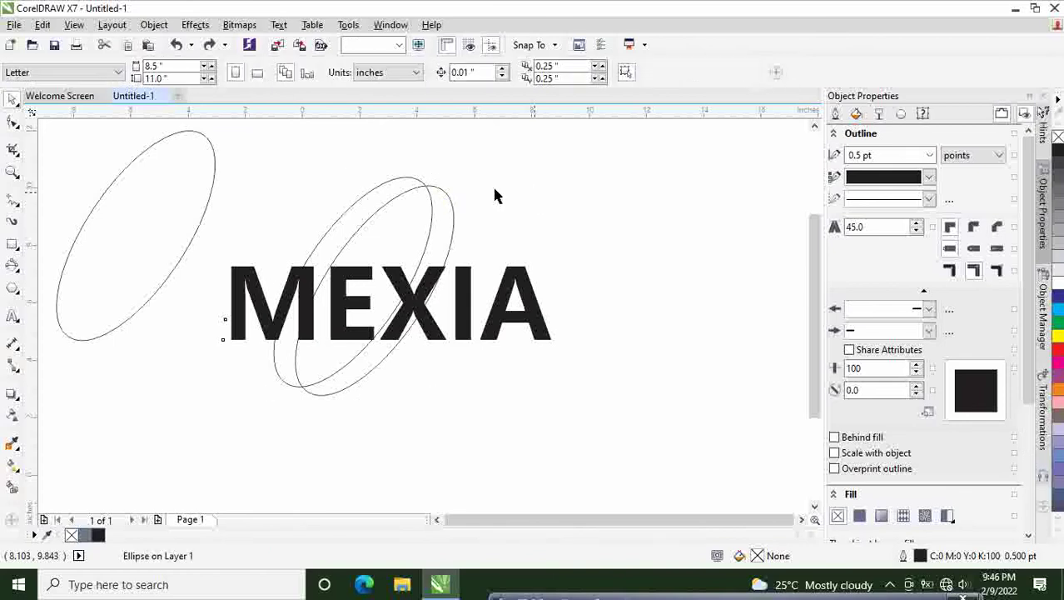
Step: Move the two overlapping slanted ellipses together off the lettering into the empty area right of the word MEXIA
{"action": "left_click", "coordinate": [426, 230]}
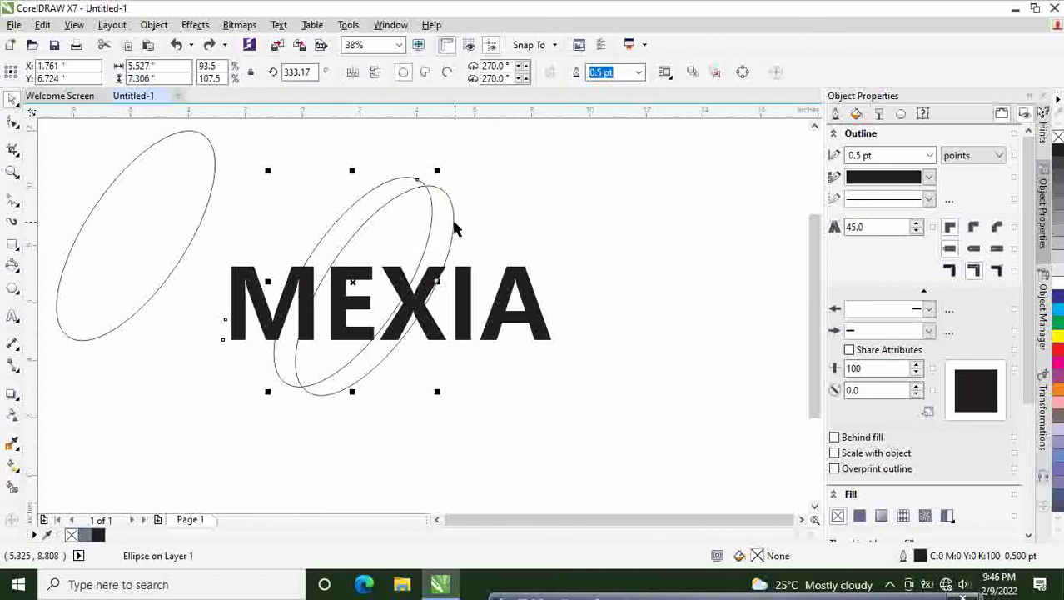
{"action": "left_click", "coordinate": [423, 229], "text": "shift"}
{"action": "left_click_drag", "start_coordinate": [422, 229], "coordinate": [696, 259]}
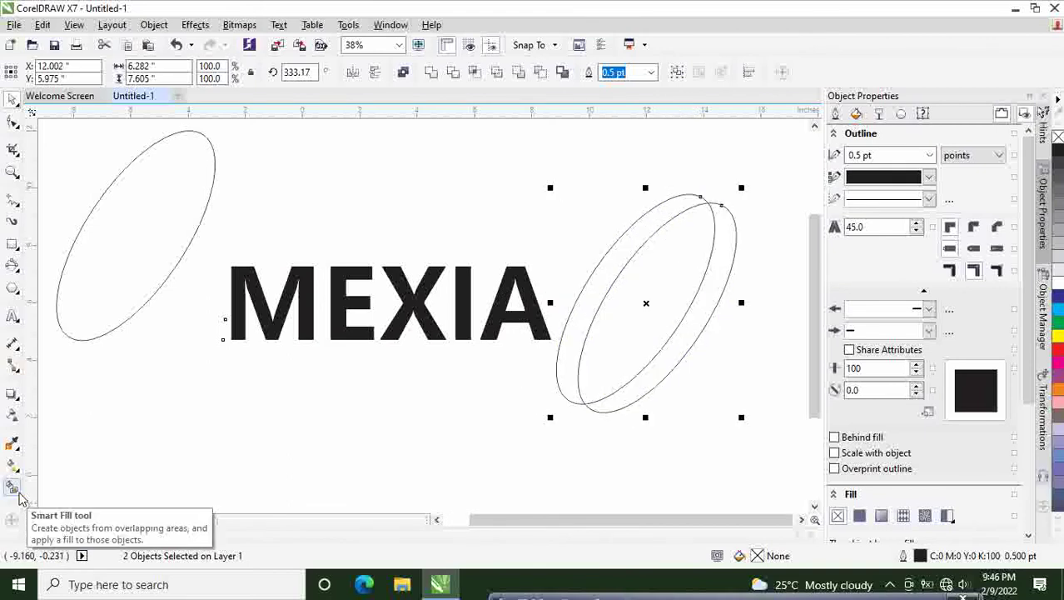
Step: Smart Fill the lower-right crescent between the ellipses blue-grey, C:40 M:20 Y:0 K:40, and give it a 4 pt outline
{"action": "left_click", "coordinate": [20, 496]}
{"action": "left_click", "coordinate": [664, 362]}
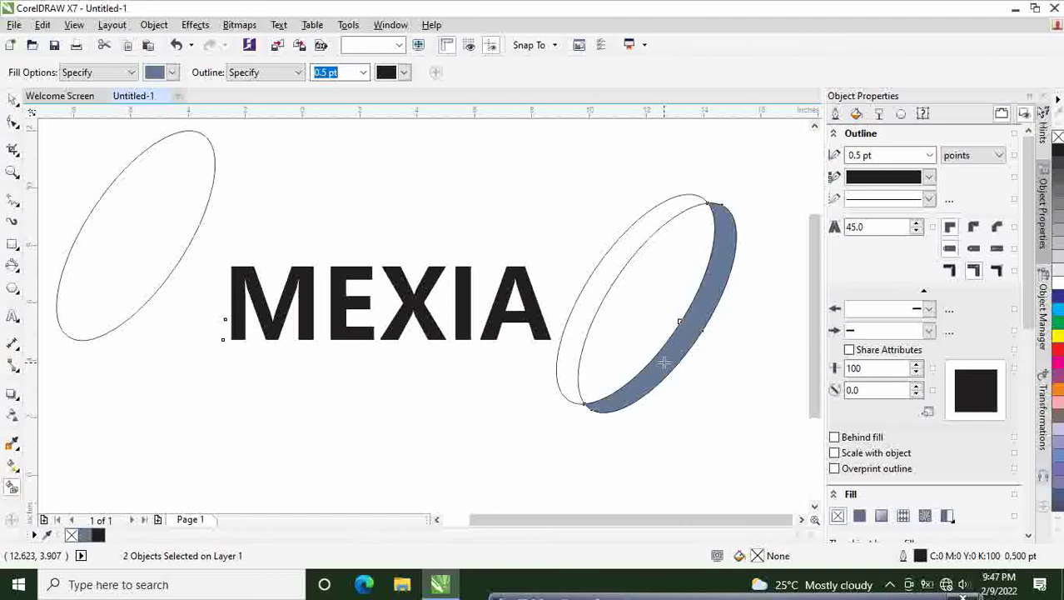
{"action": "left_click", "coordinate": [934, 160]}
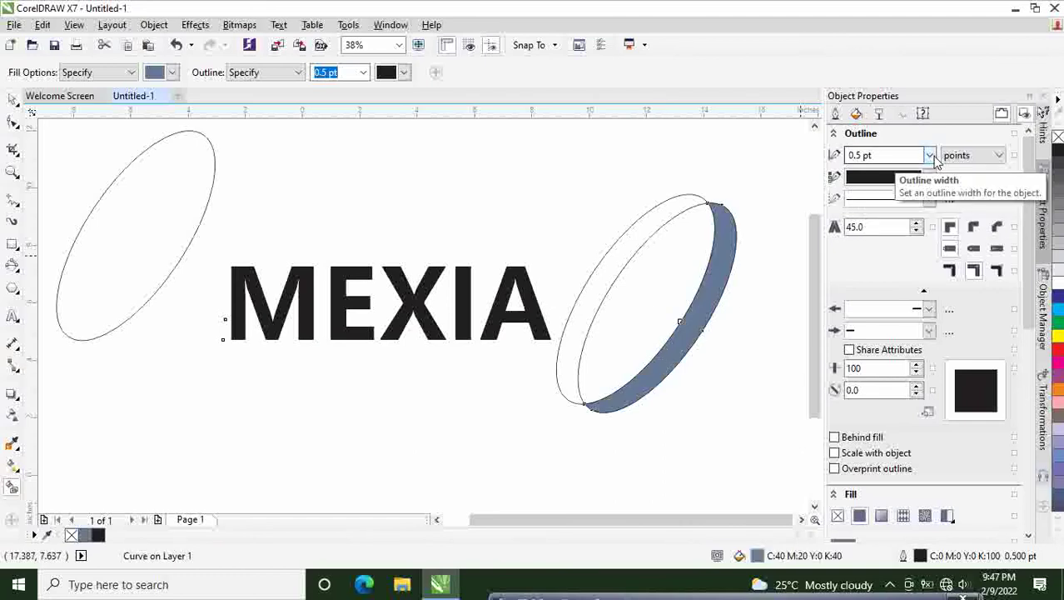
{"action": "left_click", "coordinate": [930, 156]}
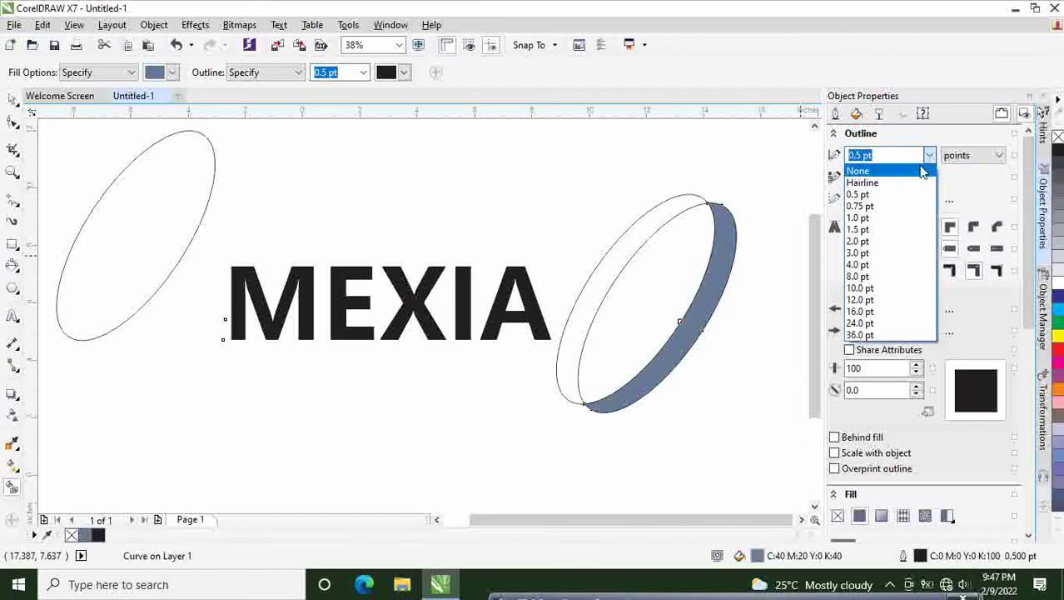
{"action": "left_click", "coordinate": [859, 265]}
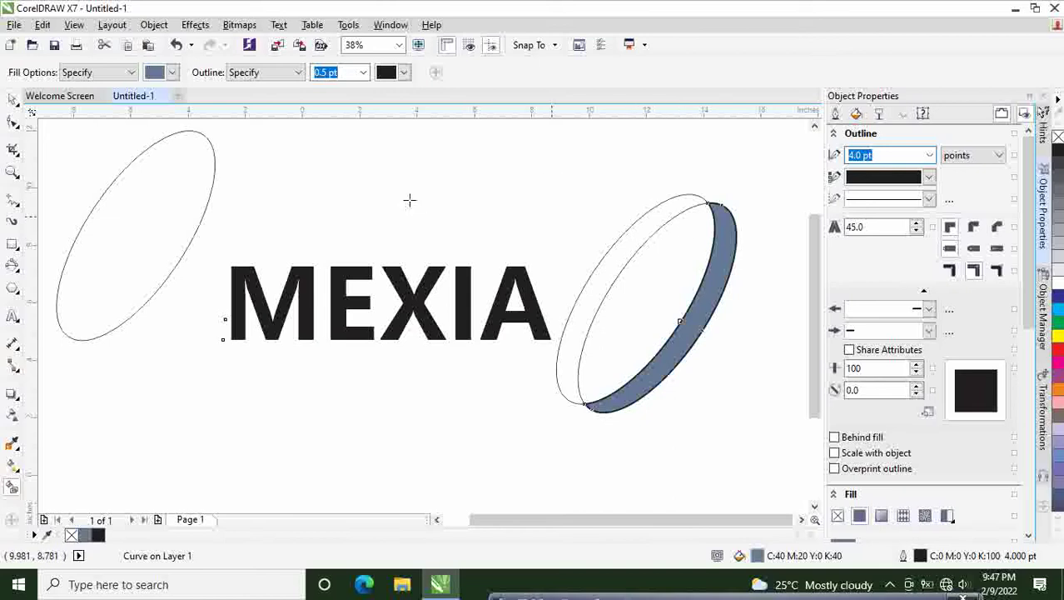
Step: Delete the lower-right ellipse of the overlapping pair, keeping the filled crescent and the other ellipse
{"action": "left_click", "coordinate": [12, 98]}
{"action": "left_click", "coordinate": [477, 221]}
{"action": "left_click", "coordinate": [649, 233]}
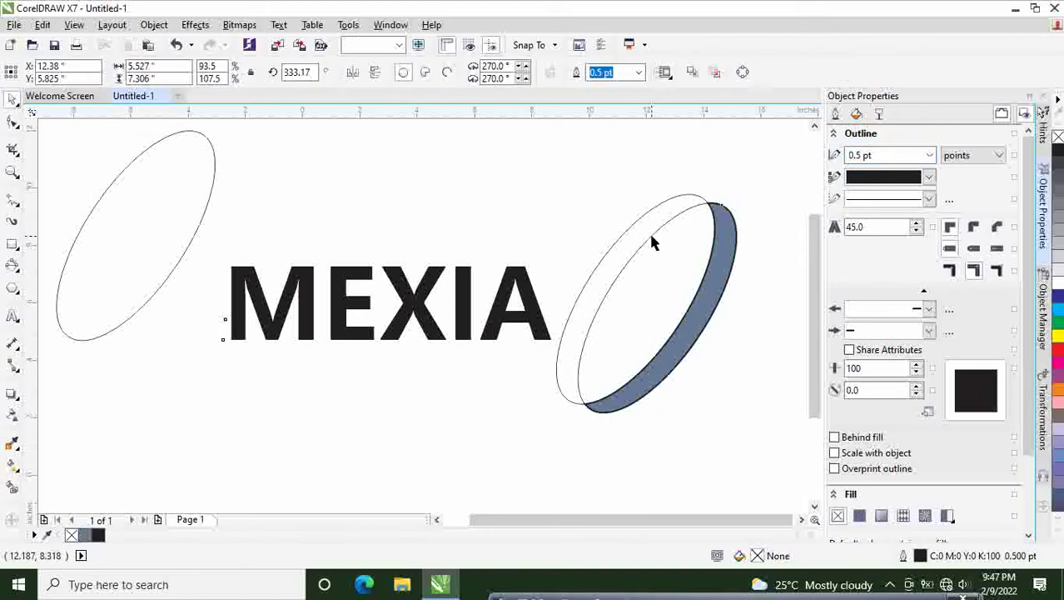
{"action": "key", "text": "Escape"}
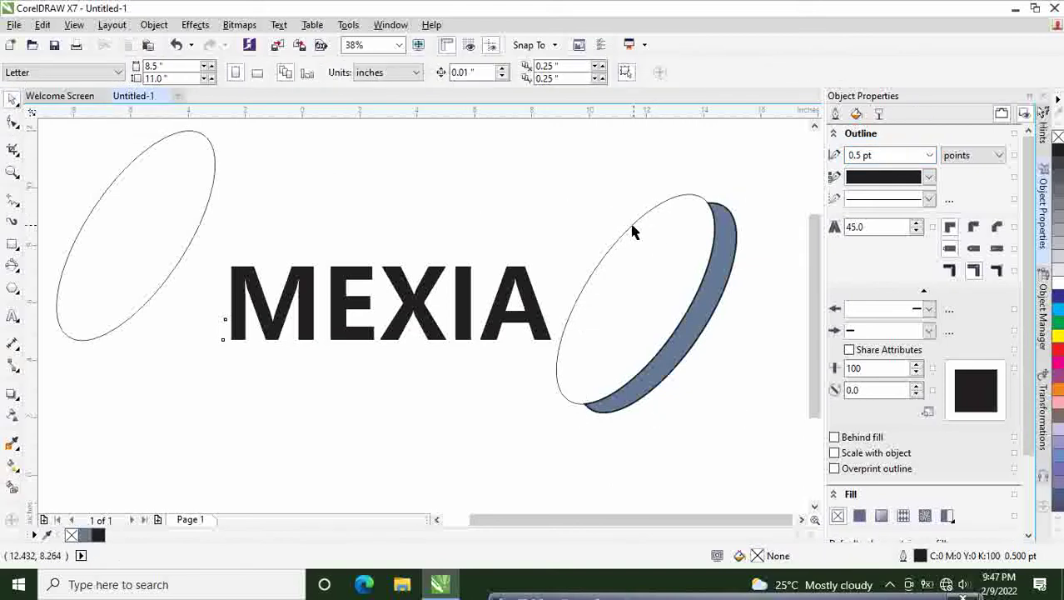
Step: Move the spare ellipse from left of MEXIA over the remaining ellipse and crescent, and shrink it to about 5.29 × 6.64 inches
{"action": "left_click", "coordinate": [628, 235]}
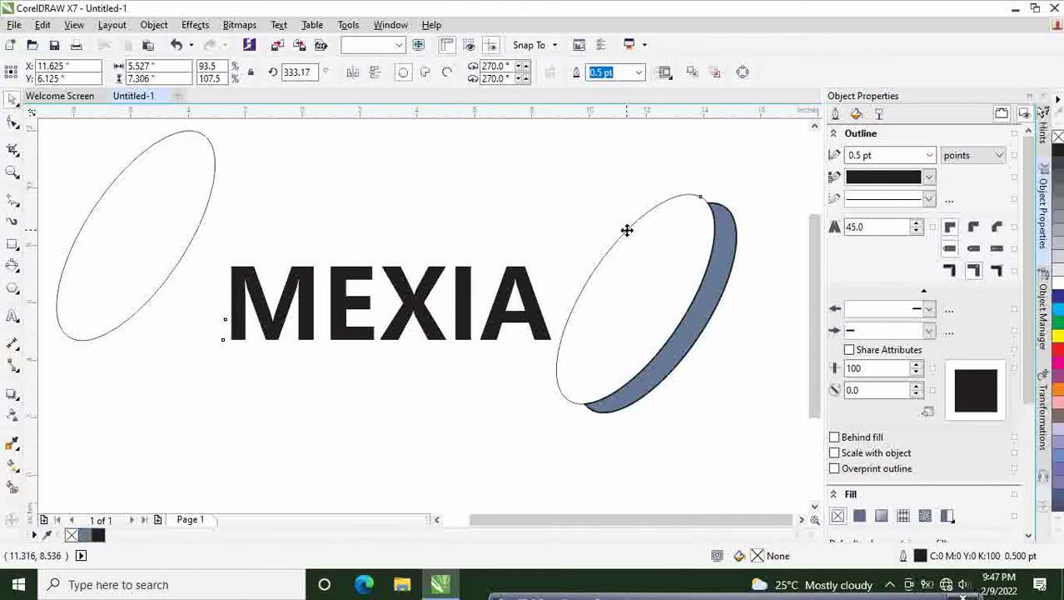
{"action": "left_click", "coordinate": [599, 178]}
{"action": "left_click", "coordinate": [186, 241]}
{"action": "left_click_drag", "start_coordinate": [174, 226], "coordinate": [688, 301]}
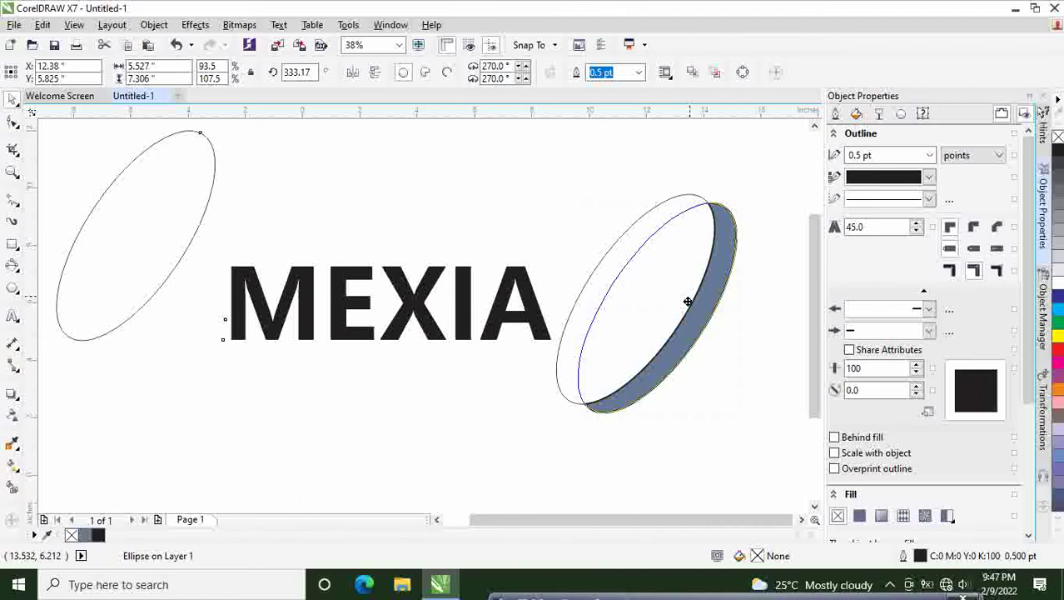
{"action": "left_click_drag", "start_coordinate": [688, 302], "coordinate": [691, 308]}
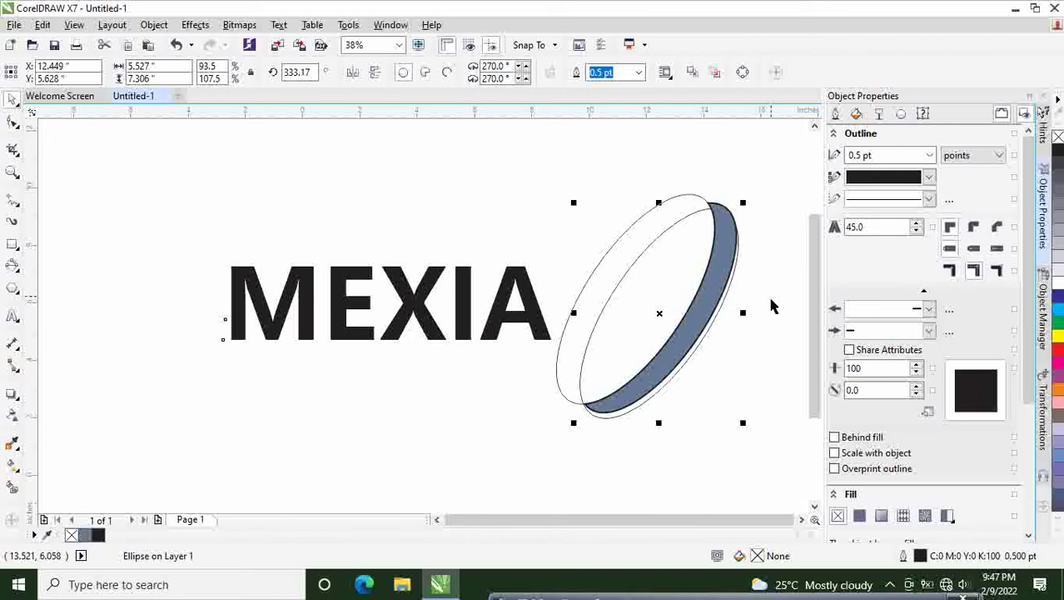
{"action": "left_click_drag", "start_coordinate": [742, 313], "coordinate": [735, 315]}
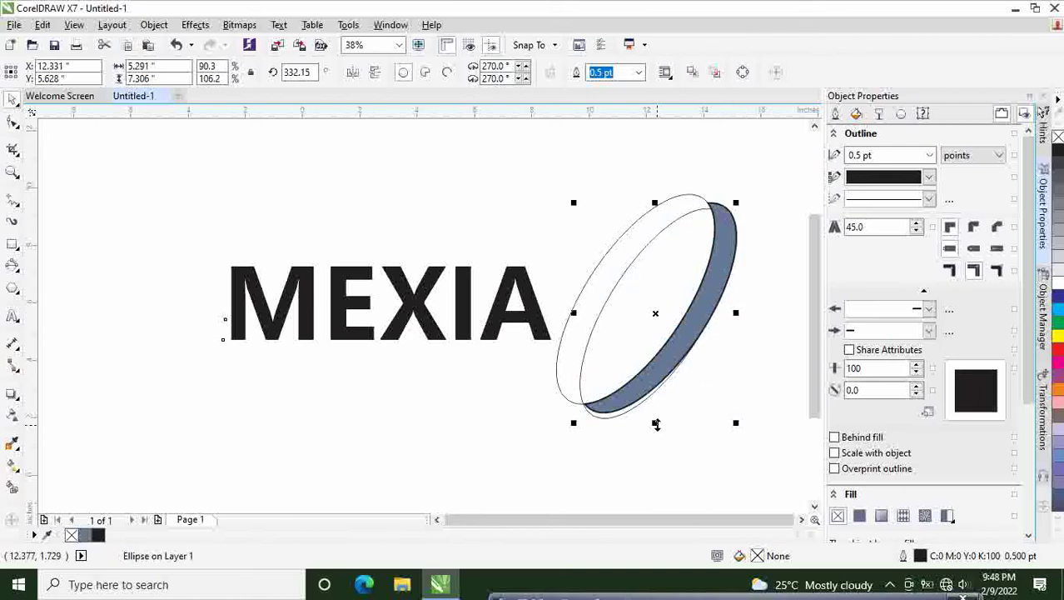
{"action": "left_click_drag", "start_coordinate": [657, 424], "coordinate": [652, 403]}
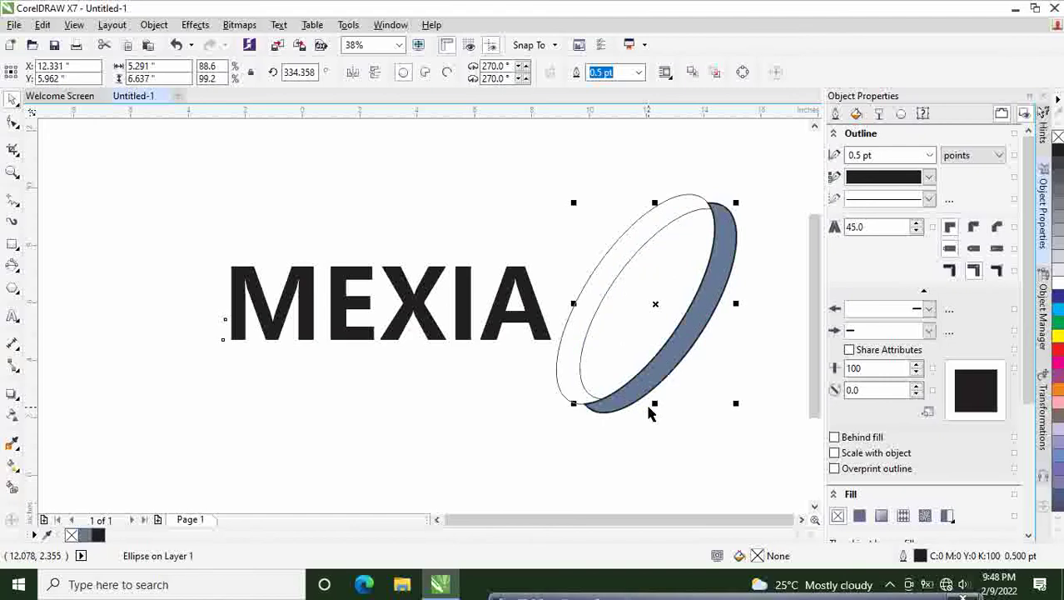
{"action": "left_click_drag", "start_coordinate": [737, 304], "coordinate": [718, 305]}
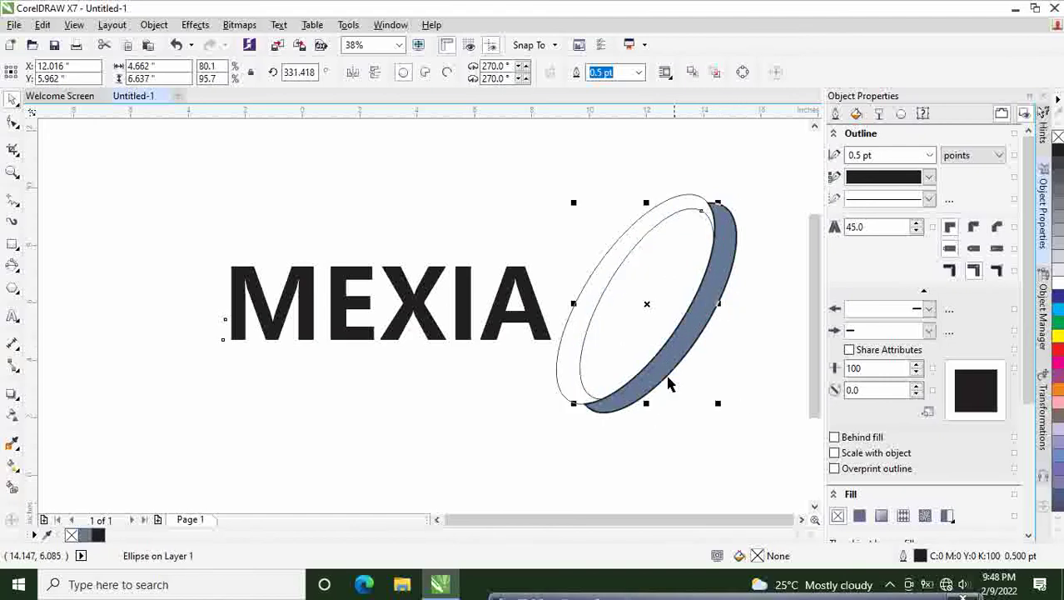
{"action": "left_click_drag", "start_coordinate": [574, 404], "coordinate": [579, 396]}
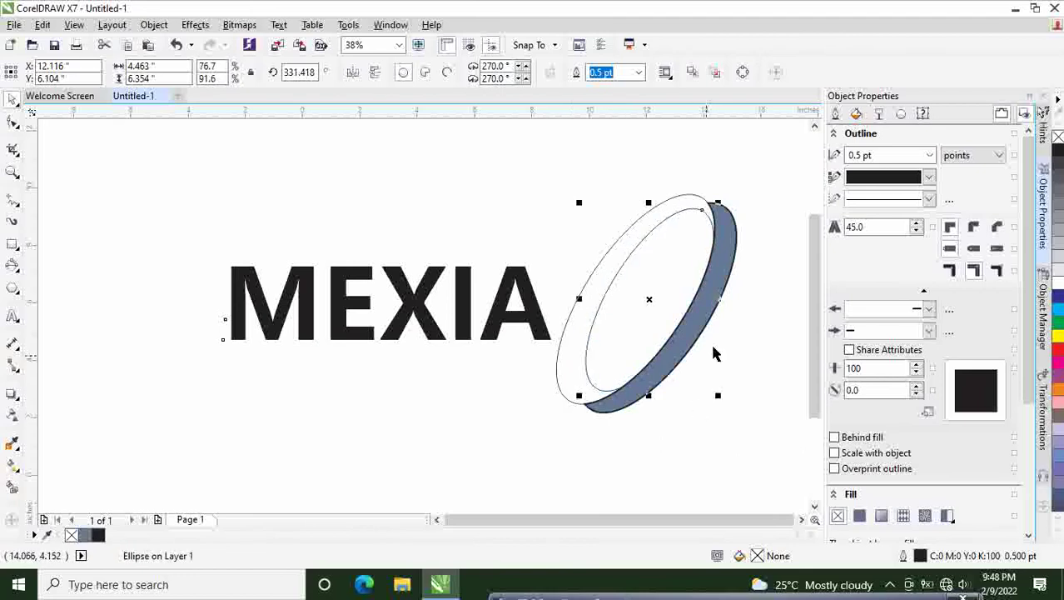
{"action": "mouse_move", "coordinate": [721, 298]}
{"action": "left_mouse_down"}
{"action": "mouse_move", "coordinate": [702, 302]}
{"action": "mouse_move", "coordinate": [714, 302]}
{"action": "left_mouse_up"}
{"action": "key", "text": "ctrl+z"}
{"action": "left_click", "coordinate": [808, 304]}
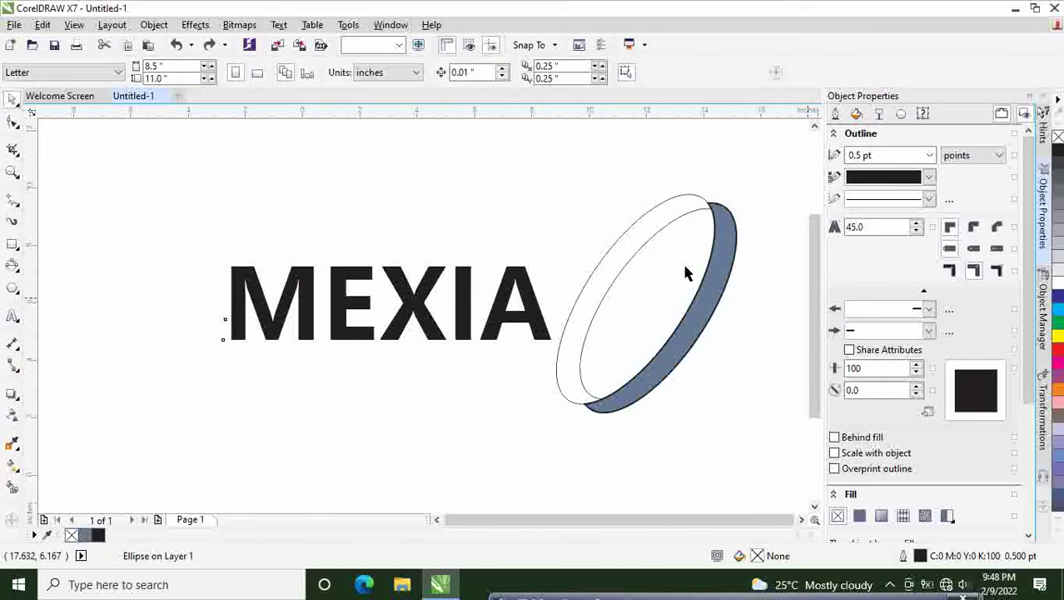
{"action": "left_click", "coordinate": [700, 218]}
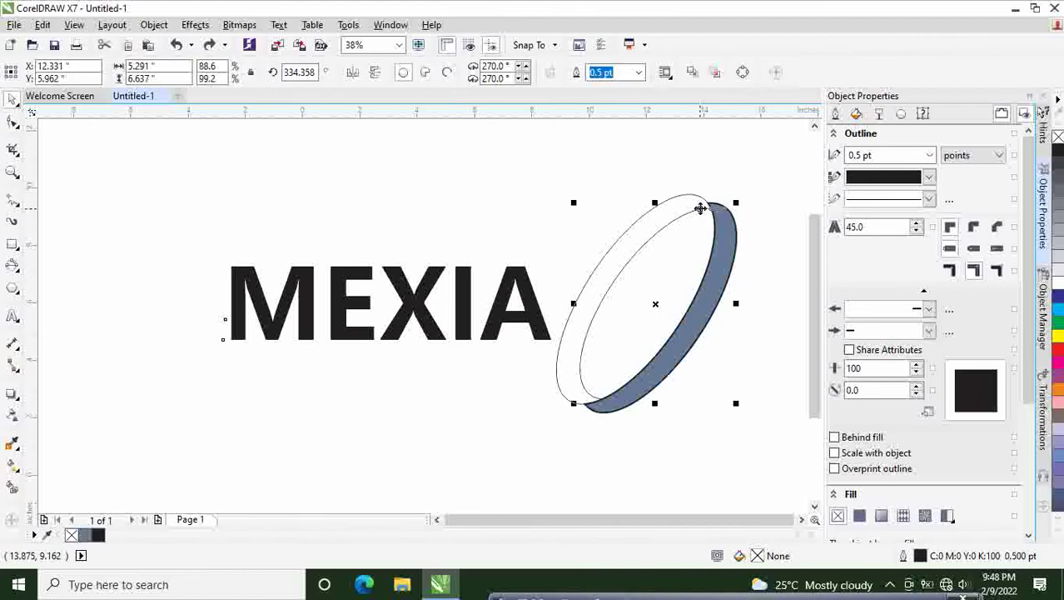
{"action": "left_click_drag", "start_coordinate": [738, 202], "coordinate": [729, 203]}
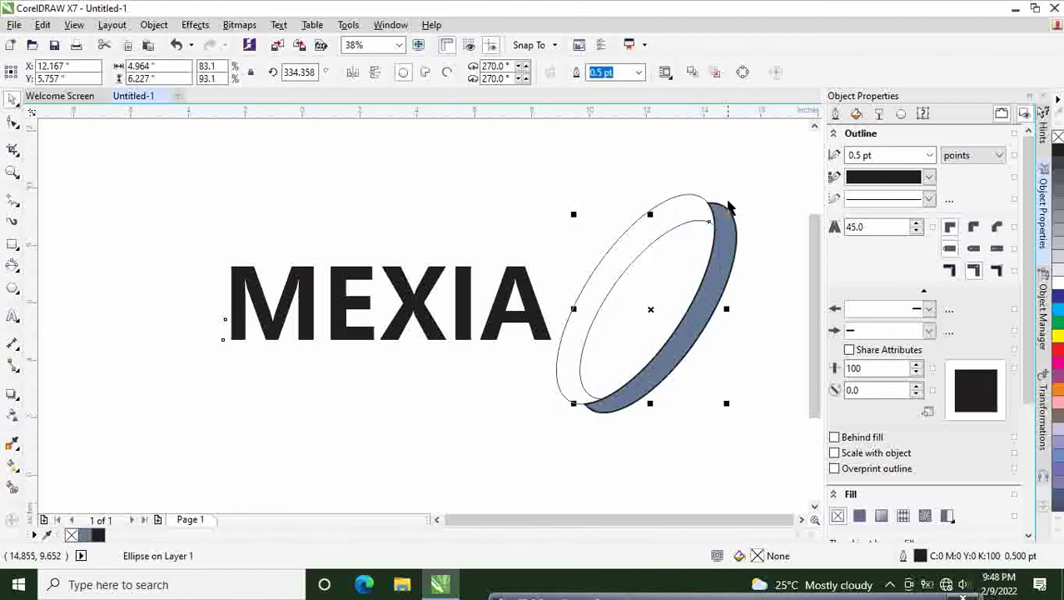
{"action": "key", "text": "ctrl+z"}
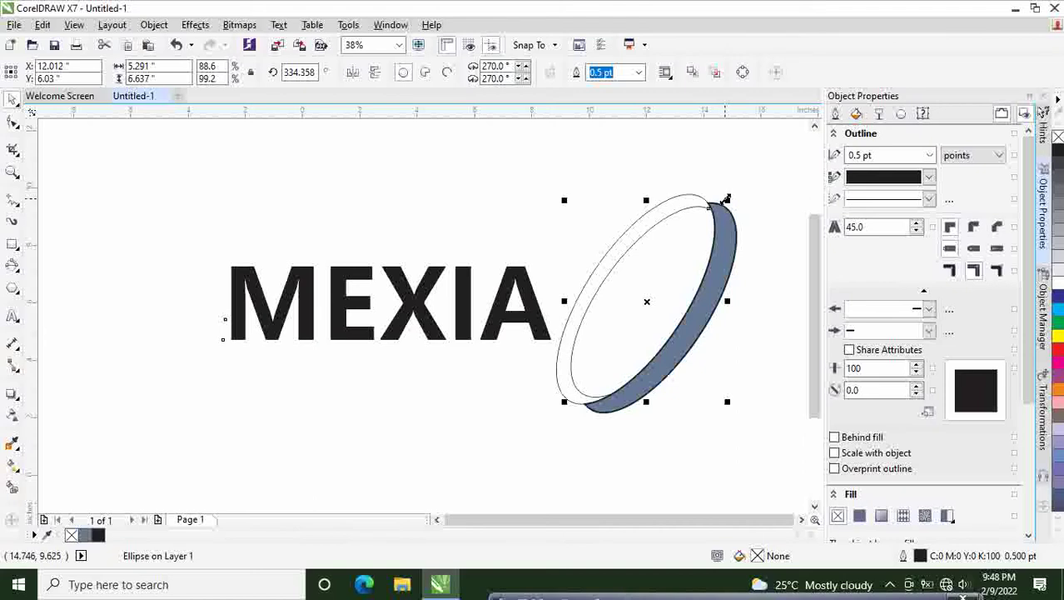
Step: Scale the inner ellipse down to about 4.89 × 6.13 inches so it fits inside the larger ellipse
{"action": "left_click_drag", "start_coordinate": [727, 200], "coordinate": [716, 205]}
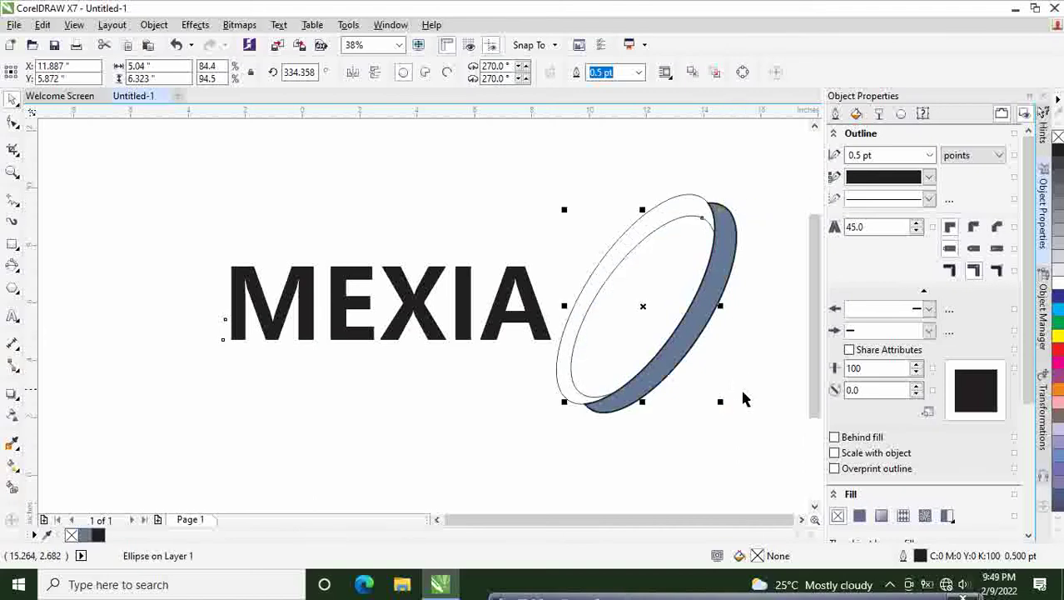
{"action": "left_click_drag", "start_coordinate": [723, 400], "coordinate": [717, 394]}
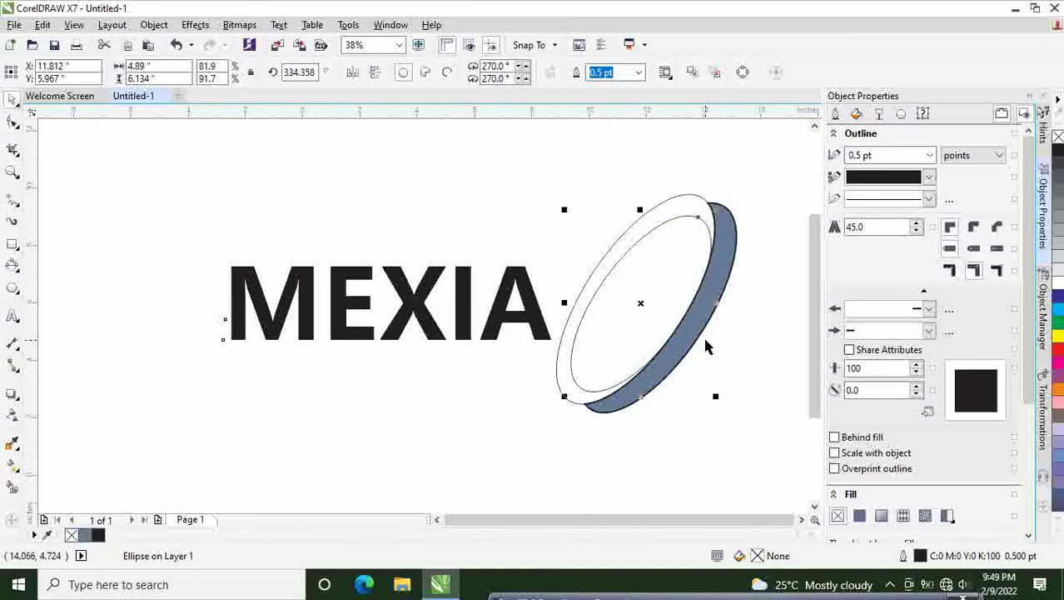
{"action": "left_click", "coordinate": [782, 167]}
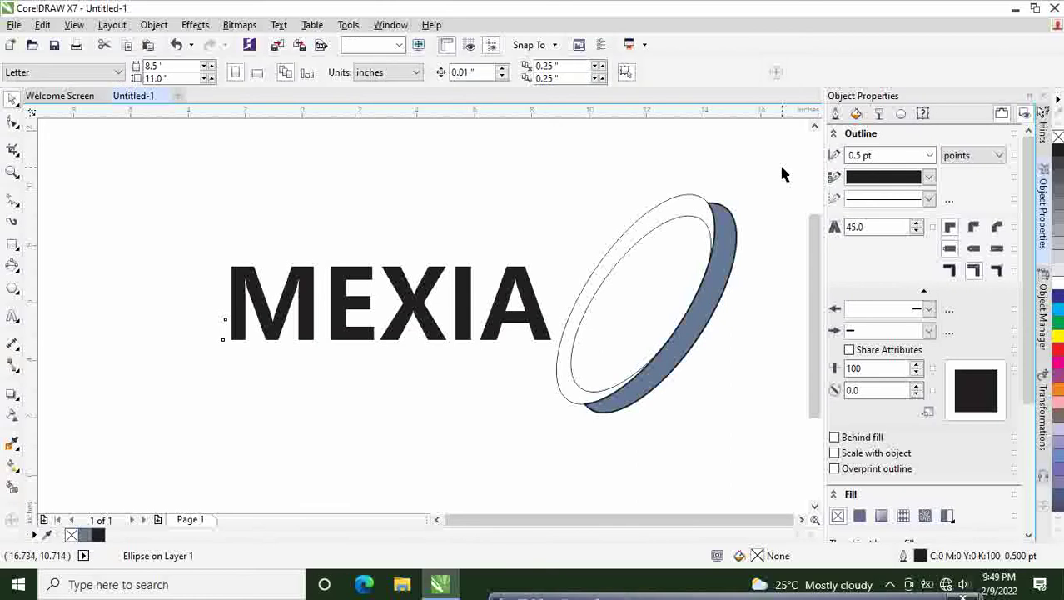
Step: Set the outline width of both the outer and inner ellipses to 4 pt
{"action": "left_click", "coordinate": [650, 217]}
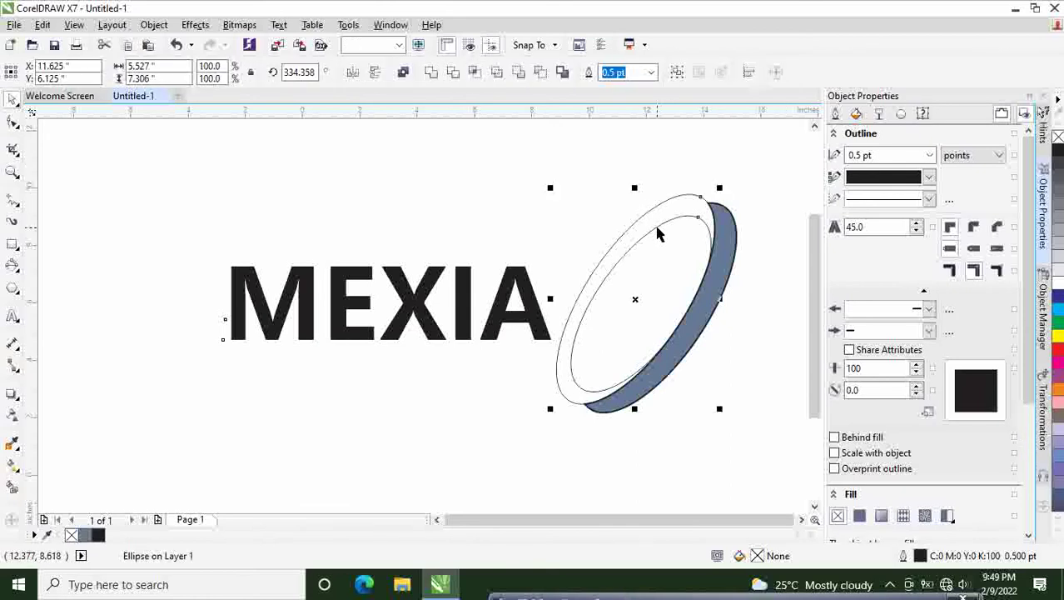
{"action": "left_click", "coordinate": [658, 226], "text": "shift"}
{"action": "left_click", "coordinate": [930, 156]}
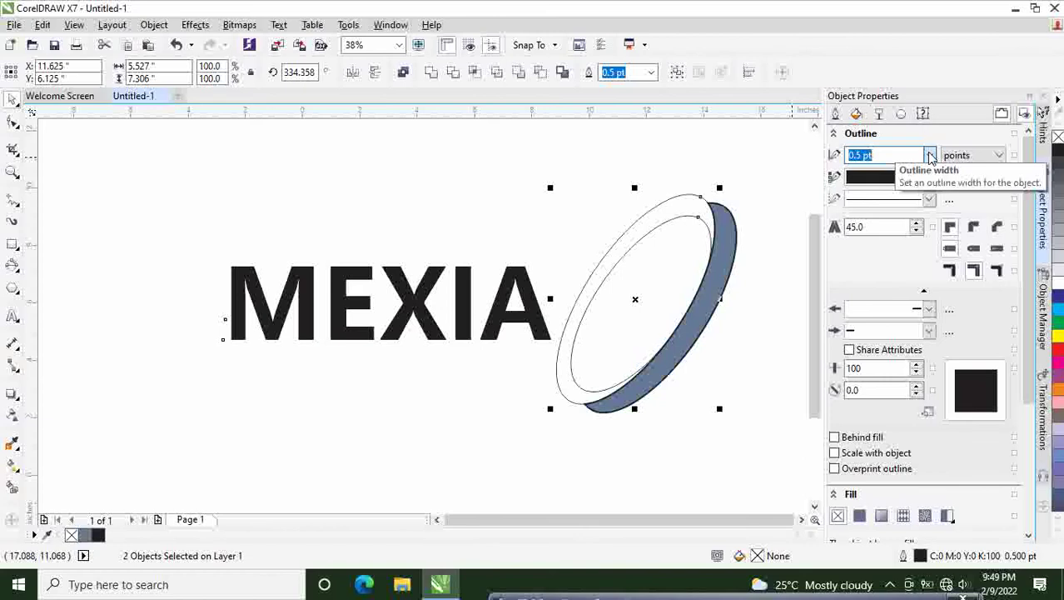
{"action": "left_click", "coordinate": [931, 156]}
{"action": "left_click", "coordinate": [891, 267]}
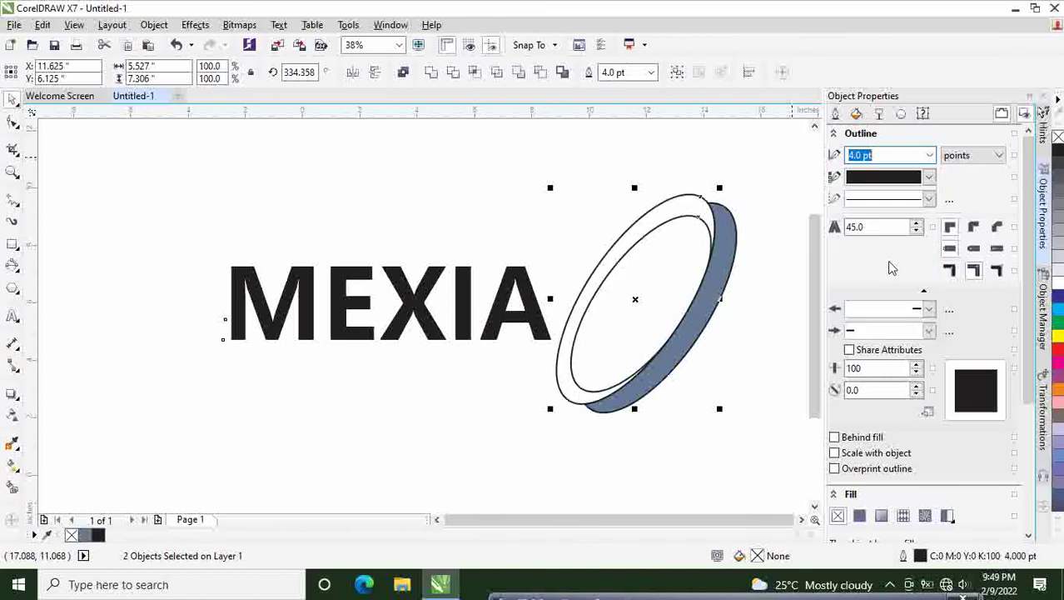
{"action": "left_click", "coordinate": [689, 209]}
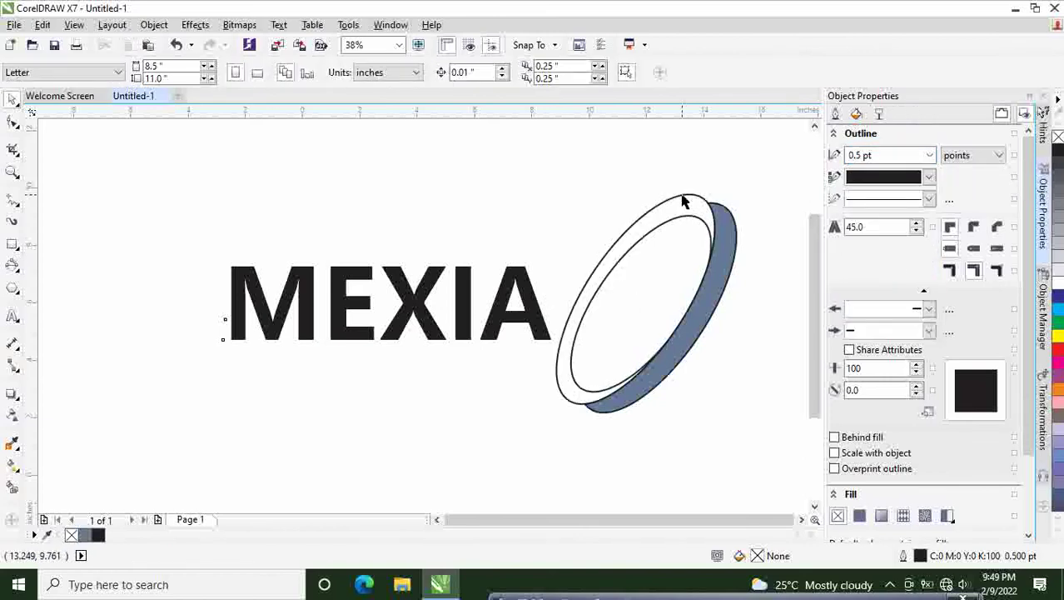
Step: Smart Fill the ring between the outer and inner ellipses blue-grey, C:40 M:20 Y:0 K:40, and give it a 4 pt outline
{"action": "left_click", "coordinate": [683, 200]}
{"action": "left_click", "coordinate": [686, 223], "text": "shift"}
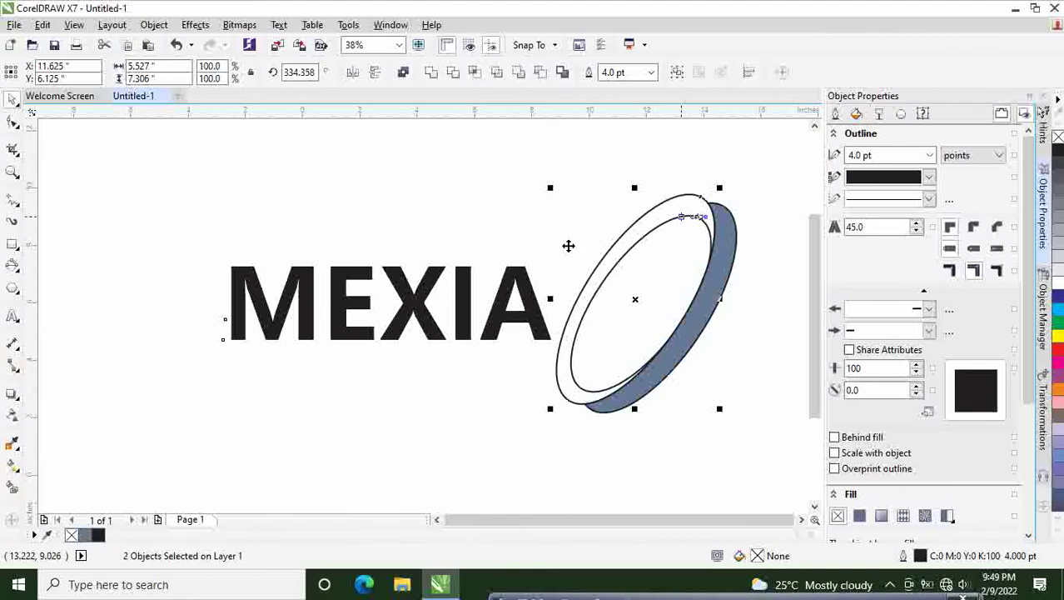
{"action": "left_click", "coordinate": [12, 489]}
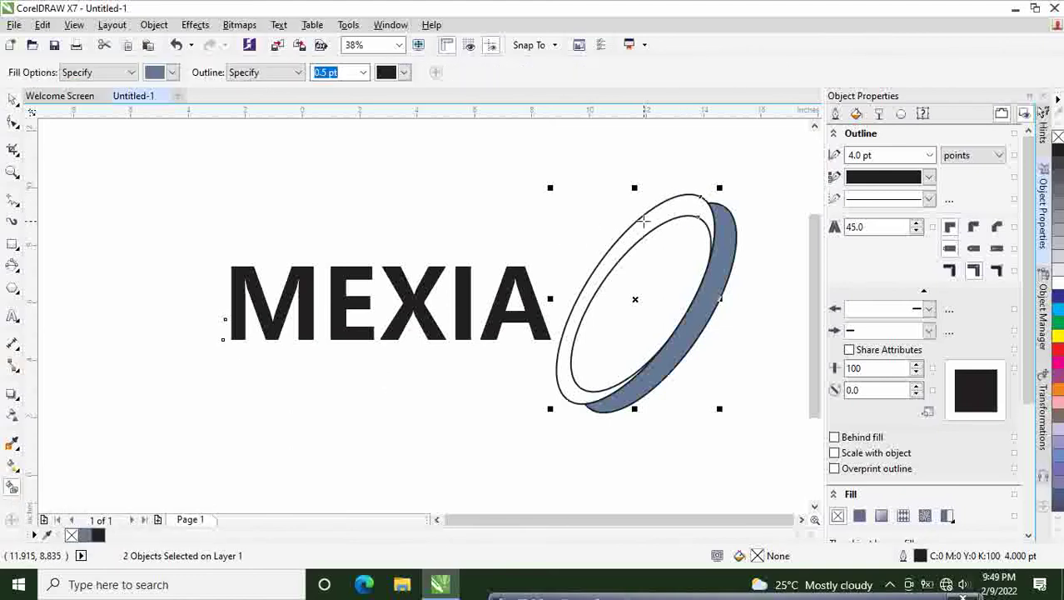
{"action": "left_click", "coordinate": [644, 220]}
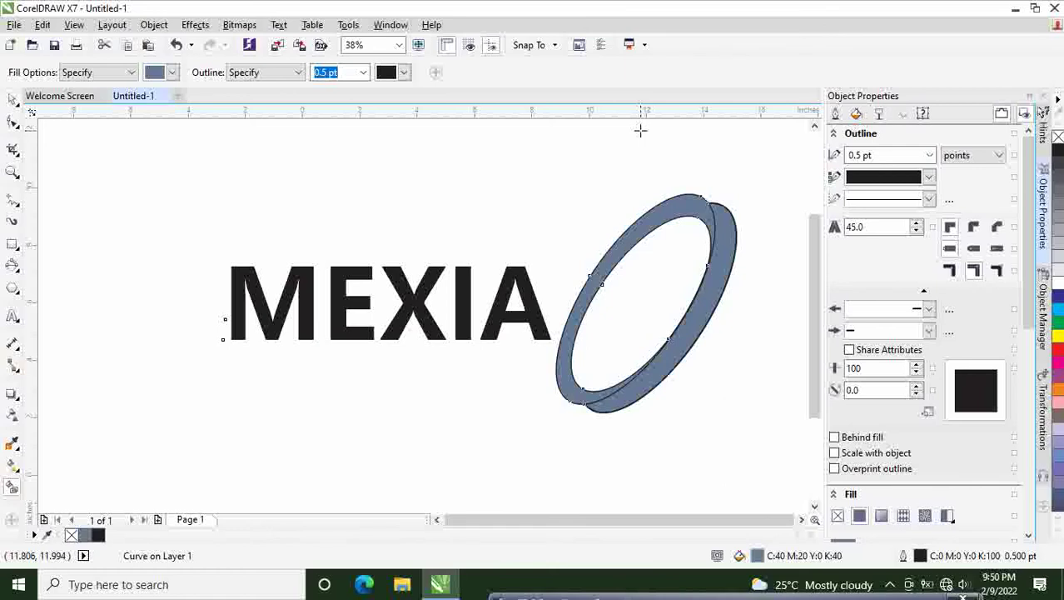
{"action": "left_click", "coordinate": [930, 156]}
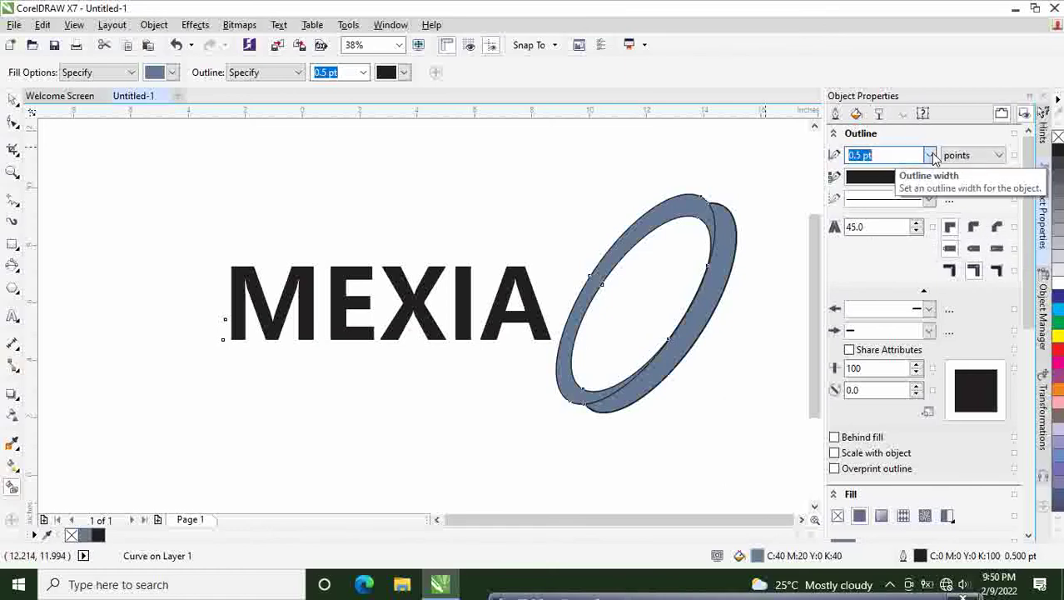
{"action": "left_click", "coordinate": [857, 264]}
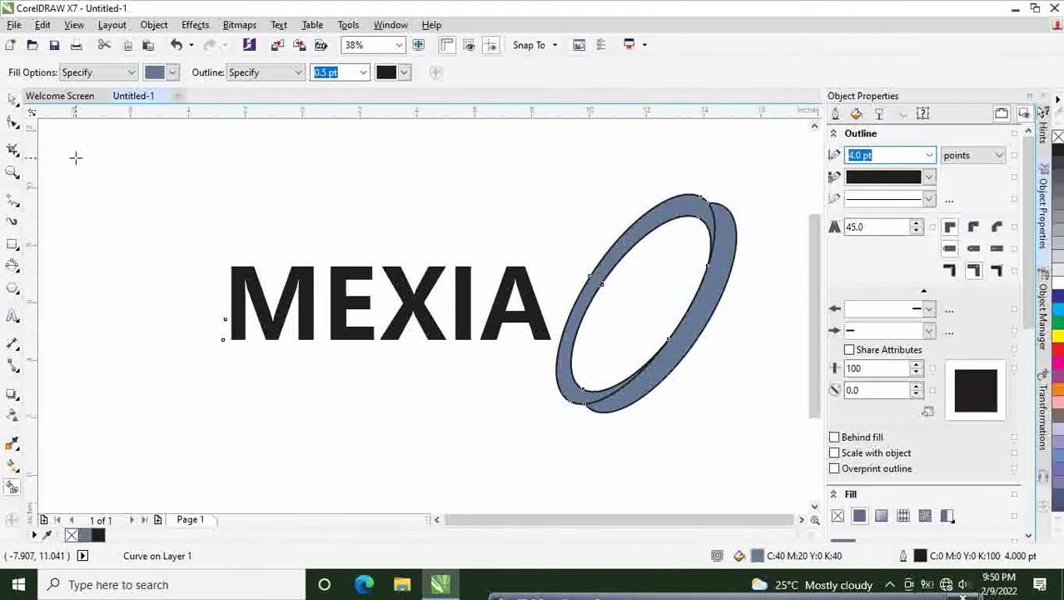
Step: Move the blue-grey ring piece and the crescent separately off the guide ellipses onto the MEXIA wordmark
{"action": "left_click", "coordinate": [13, 100]}
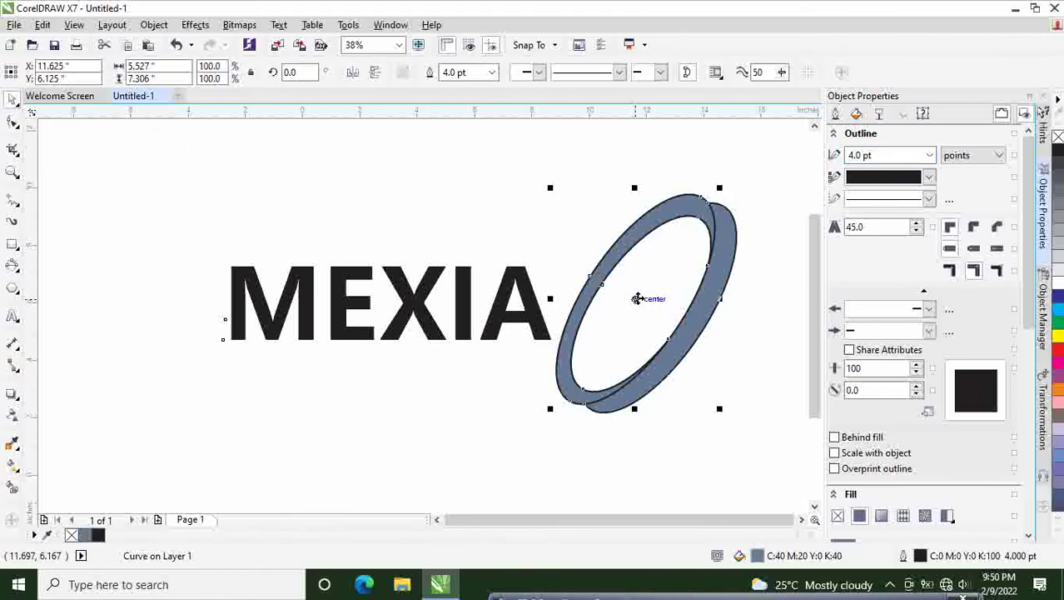
{"action": "left_click_drag", "start_coordinate": [641, 298], "coordinate": [308, 270]}
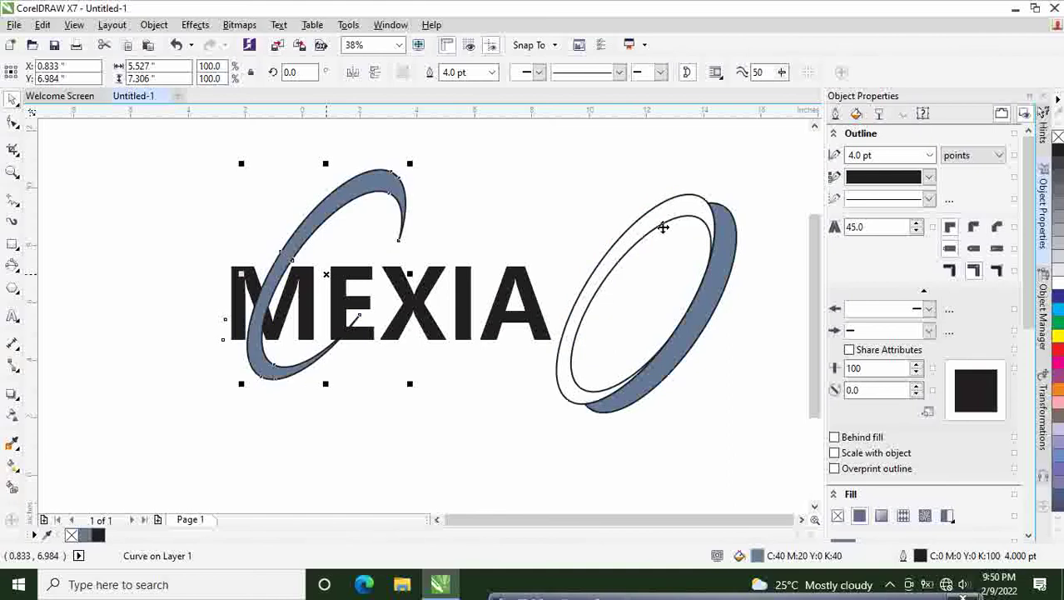
{"action": "left_click_drag", "start_coordinate": [719, 269], "coordinate": [432, 246]}
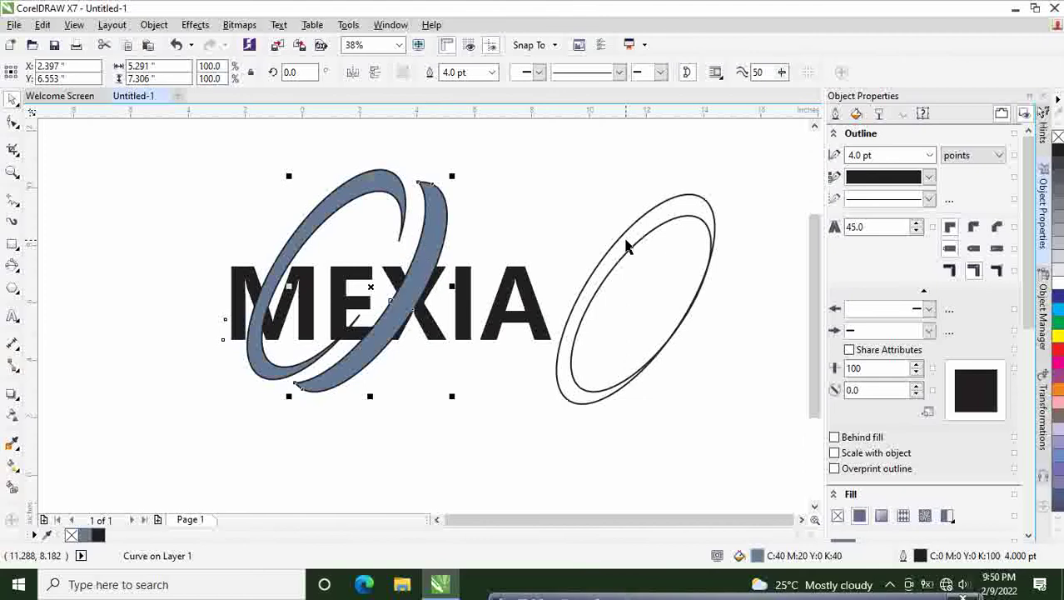
Step: Delete the two leftover unfilled ellipses beside MEXIA
{"action": "left_click", "coordinate": [704, 275]}
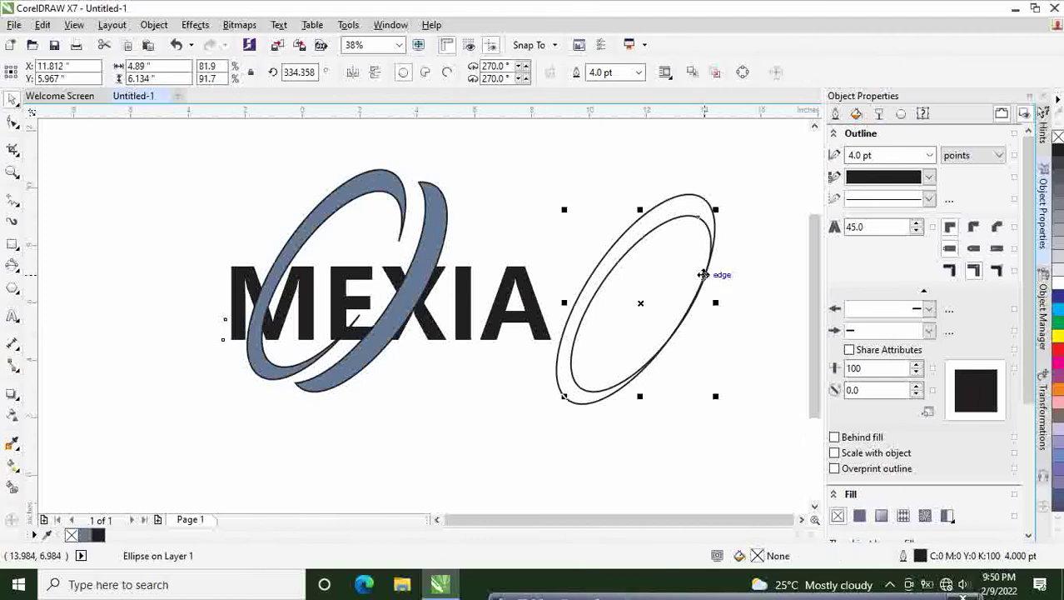
{"action": "left_click", "coordinate": [753, 268]}
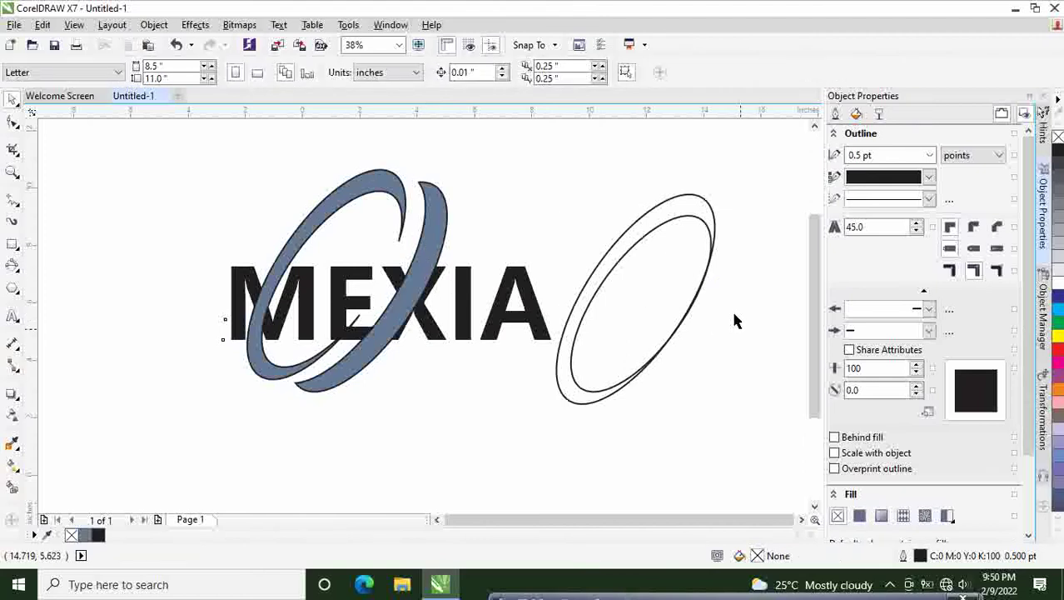
{"action": "left_click", "coordinate": [710, 251]}
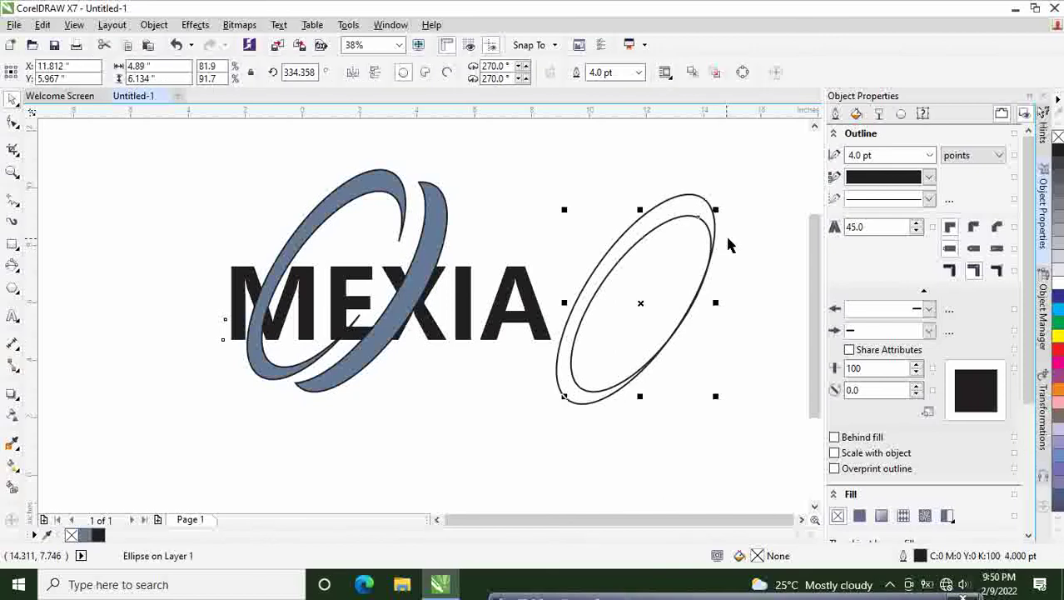
{"action": "key", "text": "Delete"}
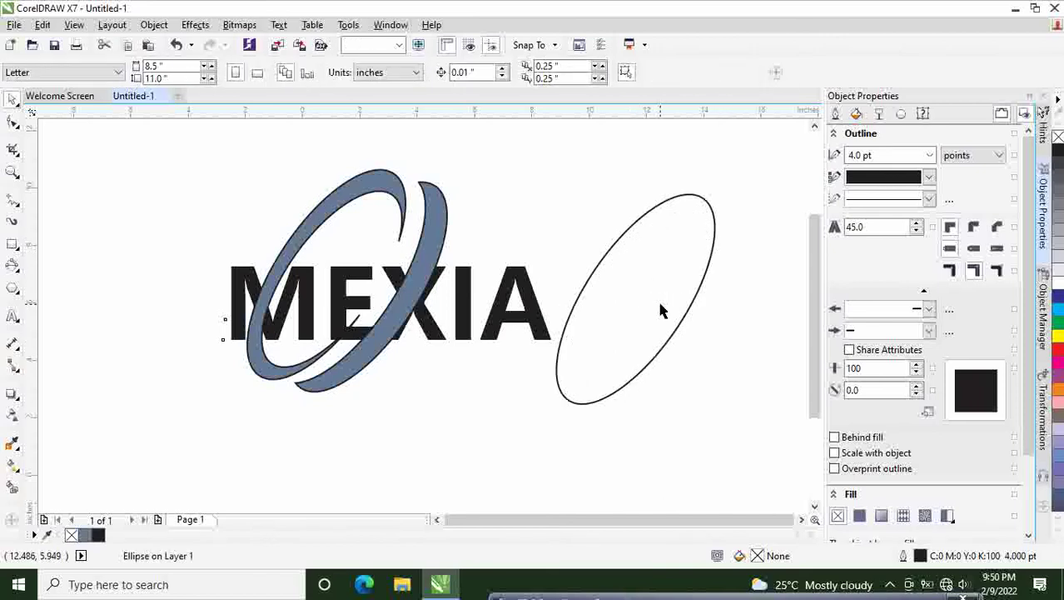
{"action": "left_click", "coordinate": [683, 317]}
{"action": "key", "text": "Delete"}
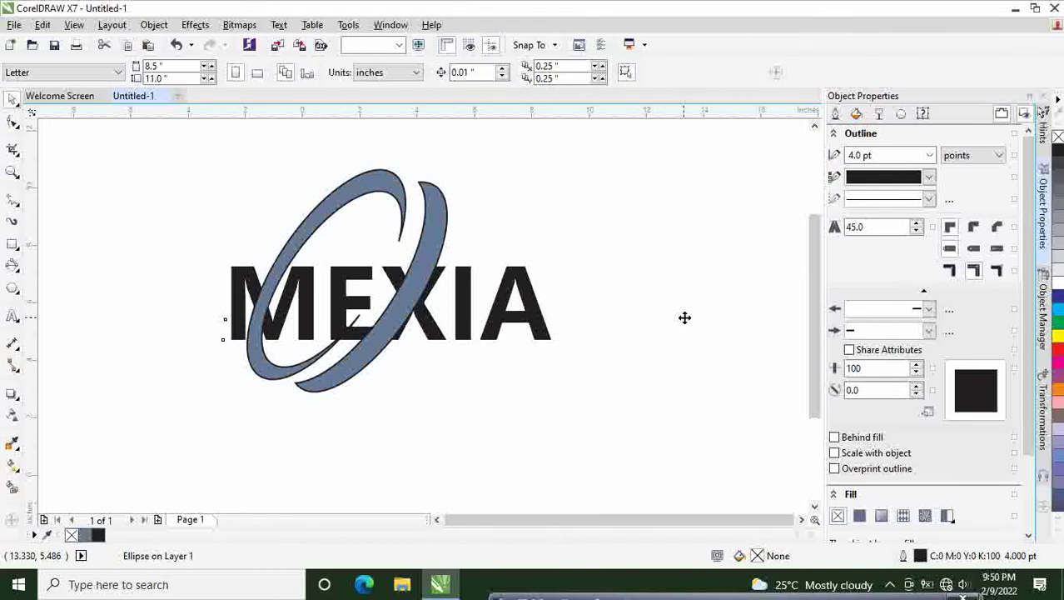
Step: Try to fit the crescent against the ring piece's outer edge over MEXIA
{"action": "left_click", "coordinate": [418, 282]}
{"action": "left_click", "coordinate": [403, 266]}
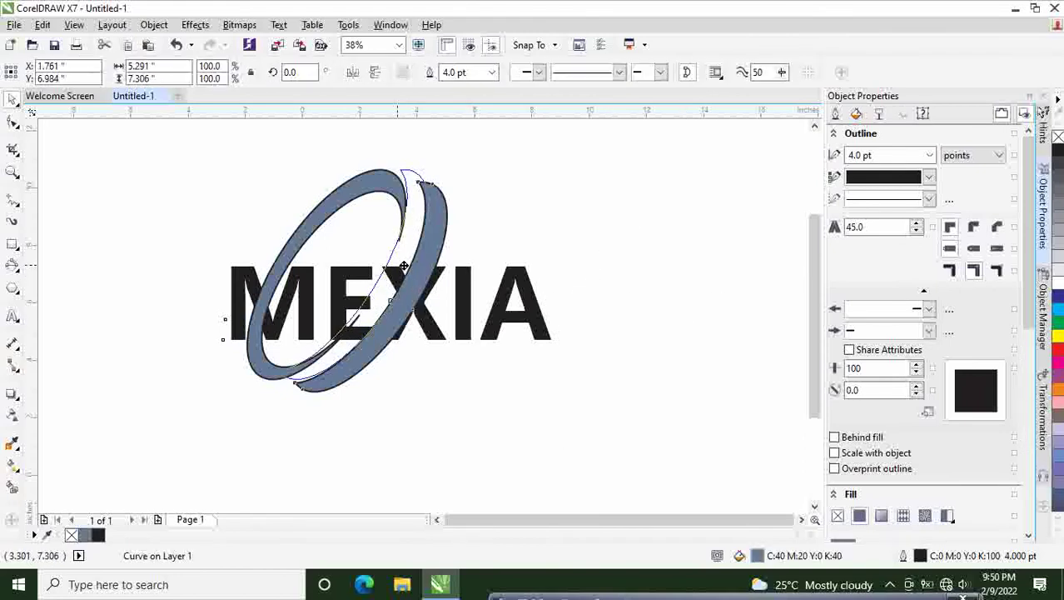
{"action": "key", "text": "Delete"}
{"action": "left_click", "coordinate": [397, 270]}
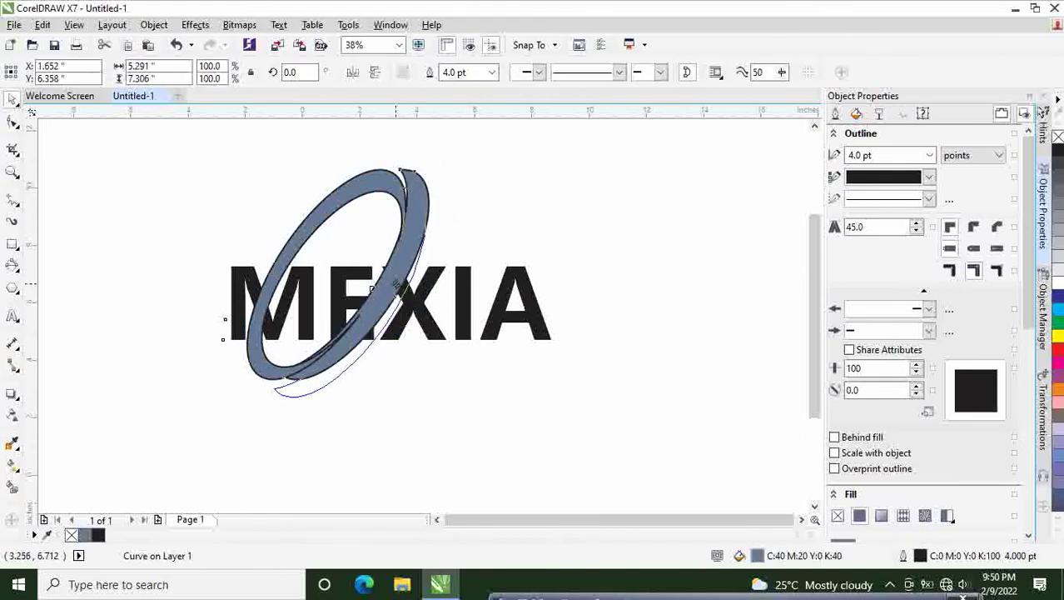
{"action": "left_click", "coordinate": [399, 266]}
Step: Undo the ellipse deletions and the separate moves of the crescent and ring piece
{"action": "key", "text": "ctrl+z"}
{"action": "key", "text": "ctrl+z"}
{"action": "key", "text": "ctrl+z"}
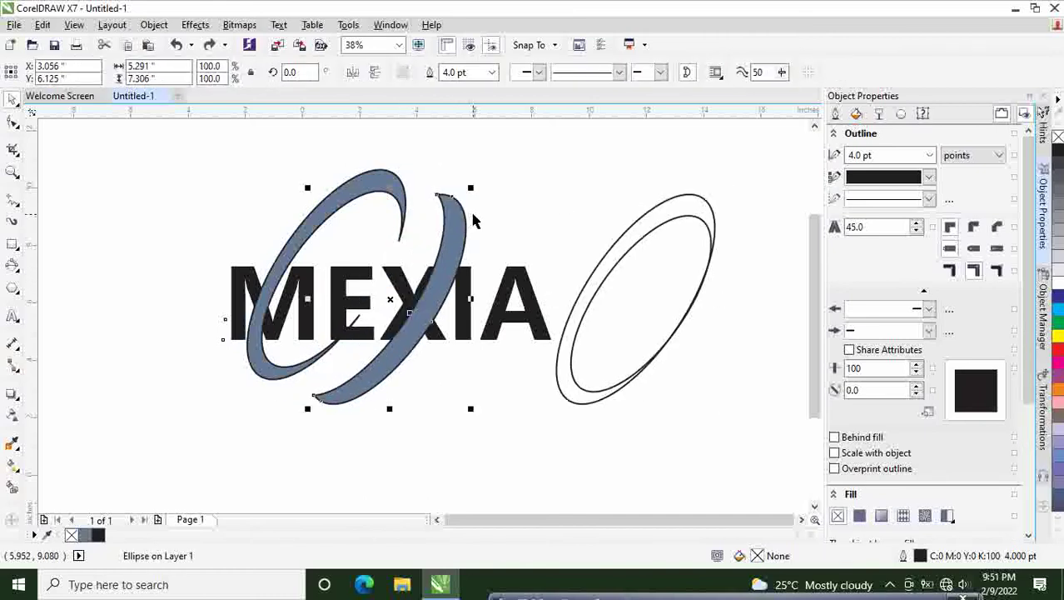
{"action": "key", "text": "ctrl+shift+z"}
{"action": "key", "text": "ctrl+shift+z"}
{"action": "left_click", "coordinate": [775, 359]}
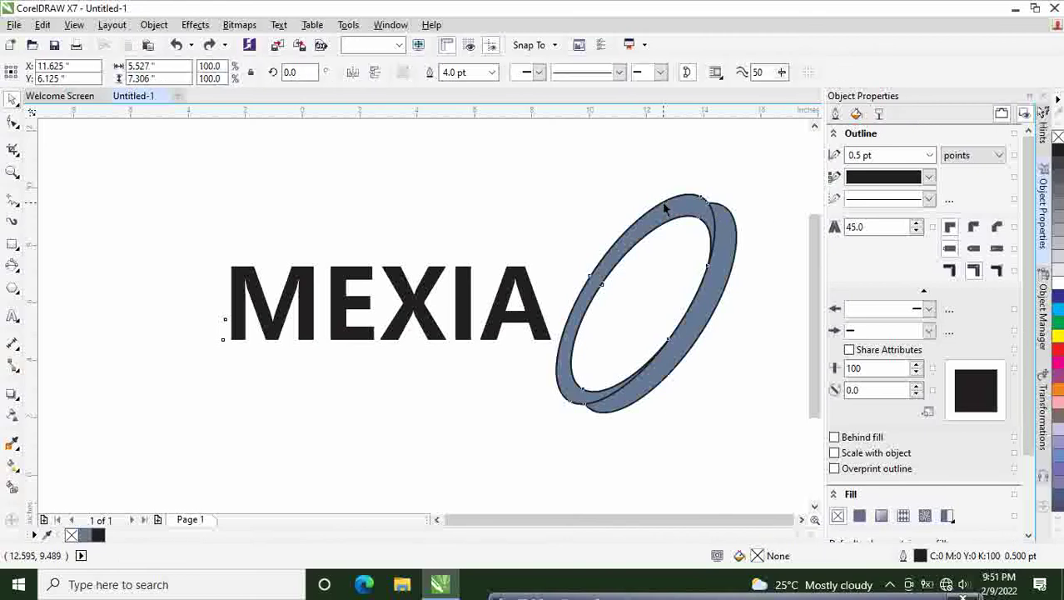
Step: Move only the blue-grey ring piece off the guide ellipses onto the MEXIA wordmark
{"action": "left_click", "coordinate": [733, 241]}
{"action": "left_click", "coordinate": [733, 249], "text": "shift"}
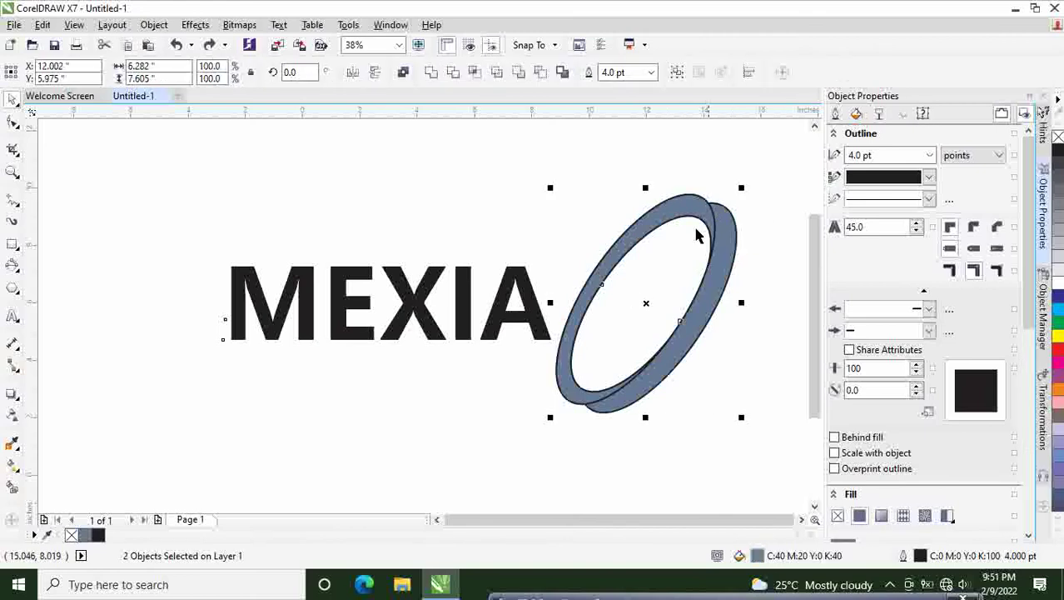
{"action": "left_click", "coordinate": [679, 182]}
{"action": "left_click", "coordinate": [667, 202]}
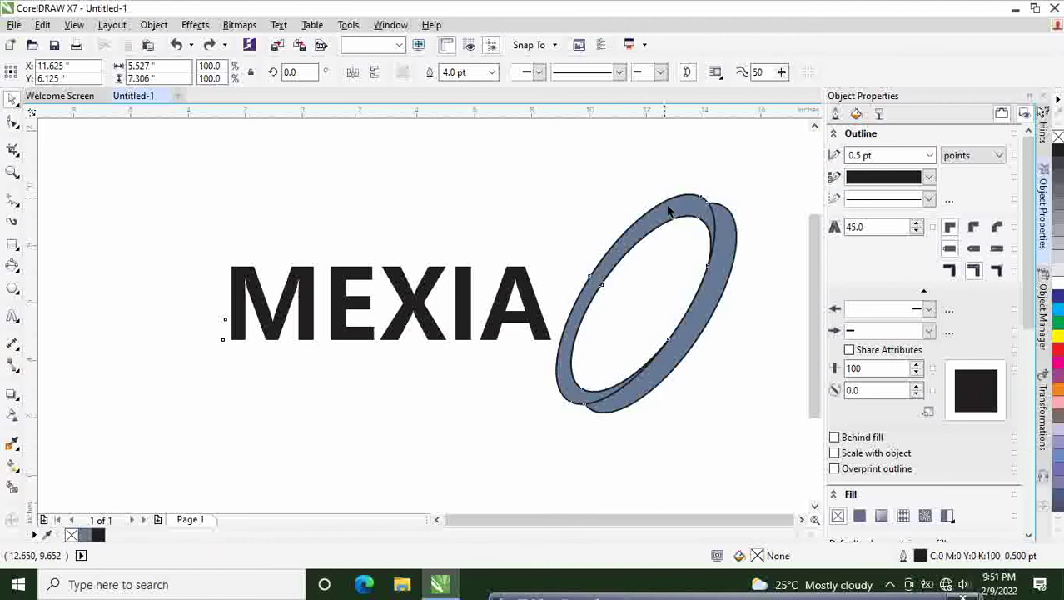
{"action": "left_click_drag", "start_coordinate": [644, 287], "coordinate": [368, 288]}
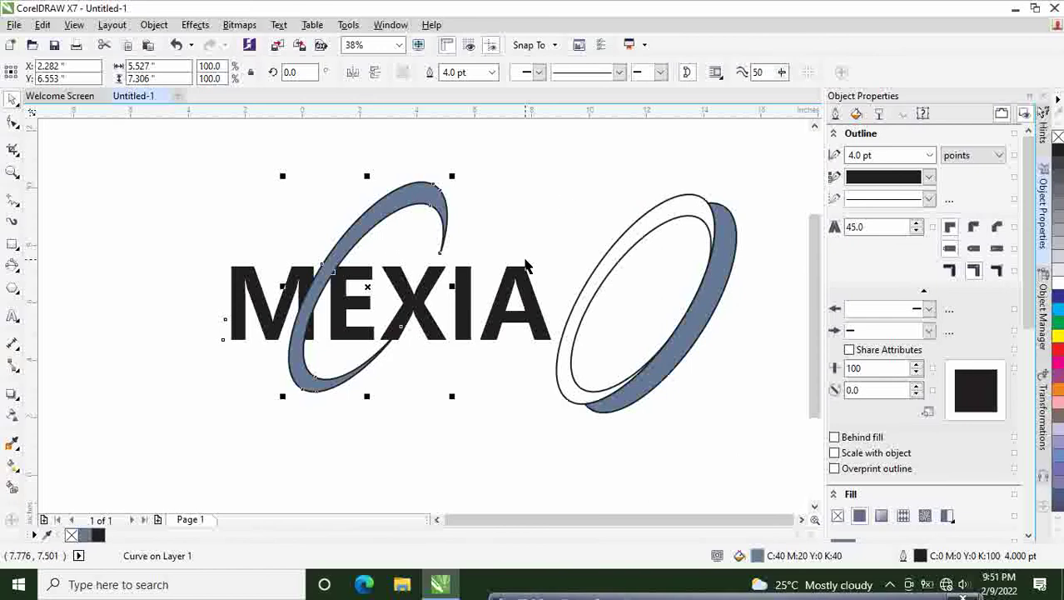
Step: Try shifting the outer guide ellipse toward MEXIA, and undo both that shift and the ring piece's move
{"action": "left_click", "coordinate": [594, 280]}
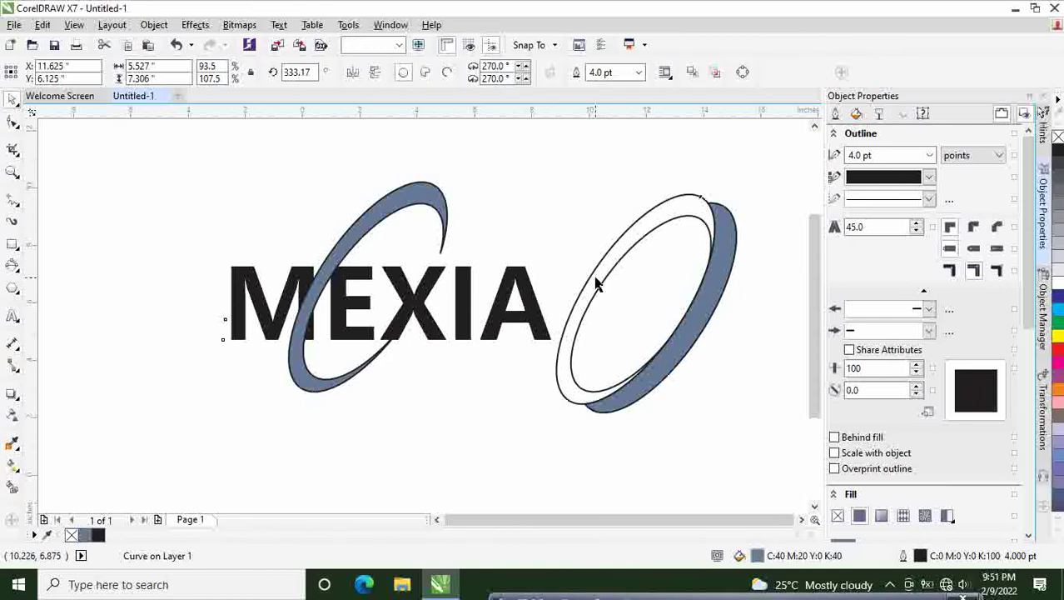
{"action": "left_click_drag", "start_coordinate": [590, 284], "coordinate": [514, 286]}
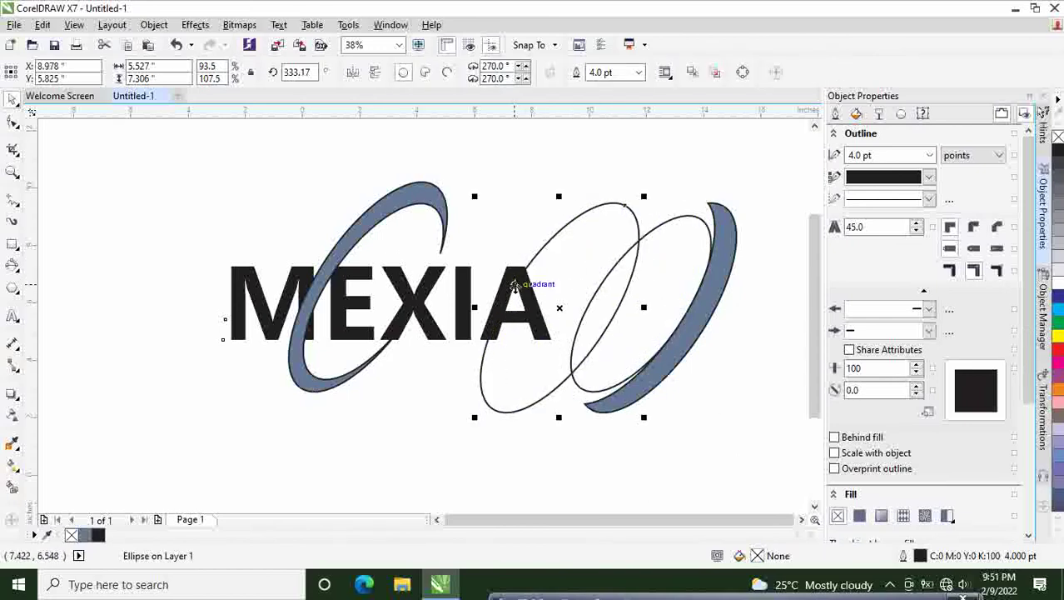
{"action": "key", "text": "ctrl+z"}
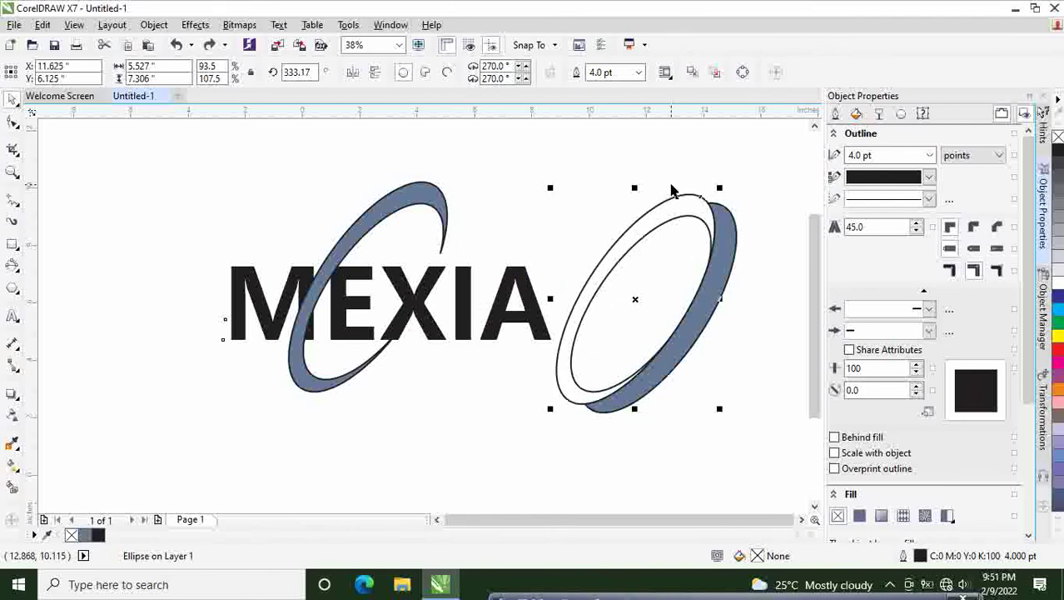
{"action": "left_click", "coordinate": [785, 268]}
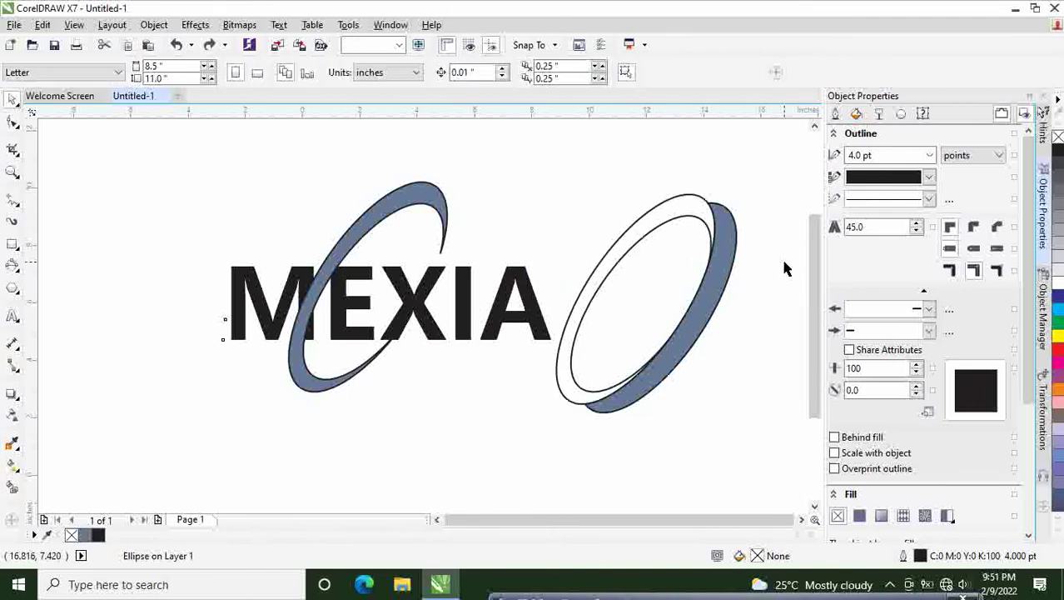
{"action": "key", "text": "ctrl+z"}
{"action": "left_click", "coordinate": [794, 240]}
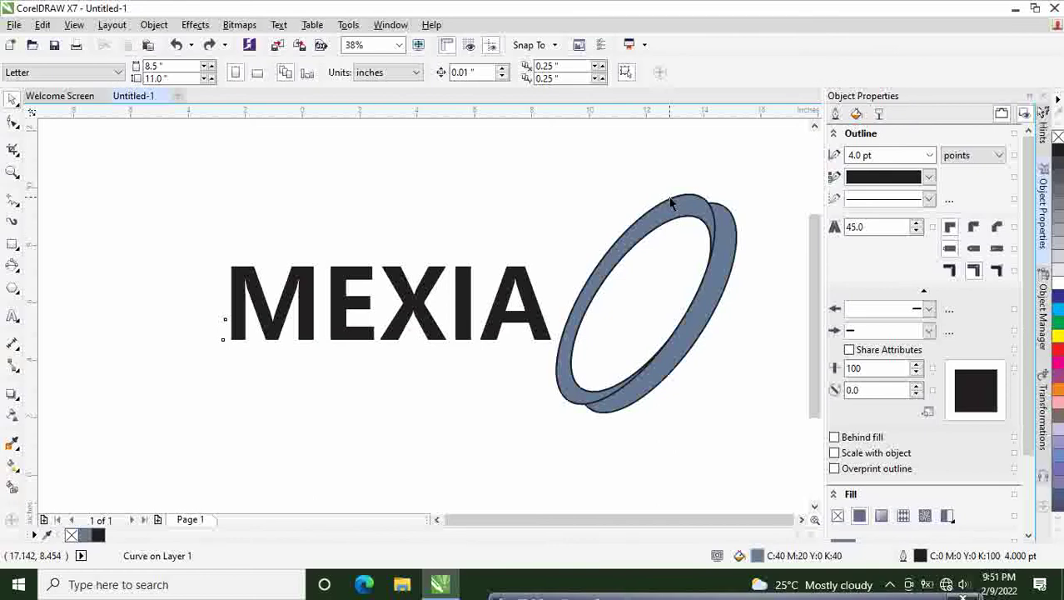
Step: Move the ring piece and crescent together onto the MEXIA wordmark, centred at about X 2.216, Y 6.274 inches
{"action": "left_click", "coordinate": [732, 239]}
{"action": "left_click", "coordinate": [737, 242], "text": "shift"}
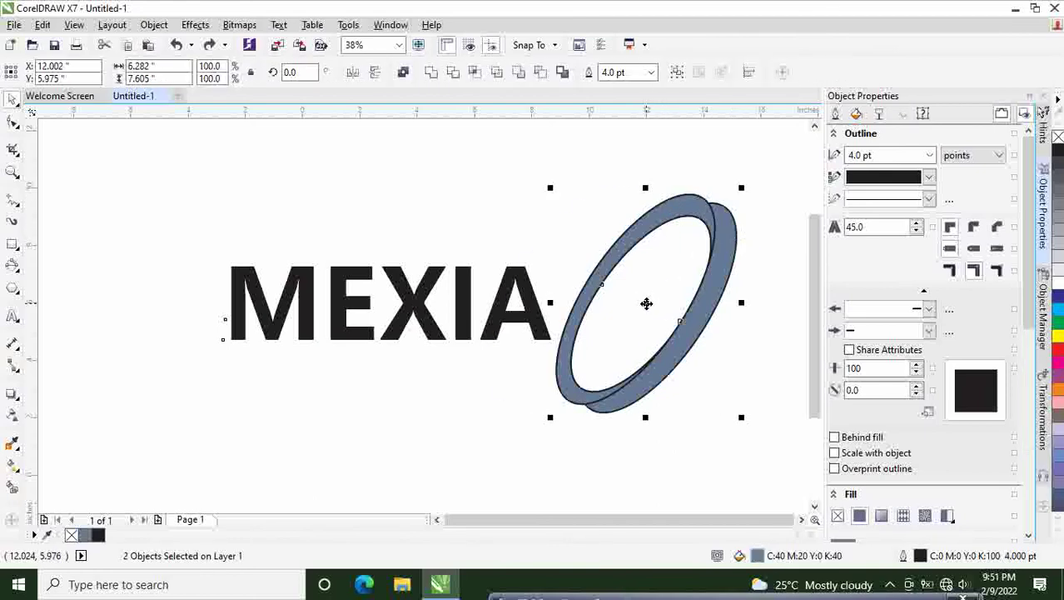
{"action": "left_click_drag", "start_coordinate": [646, 303], "coordinate": [364, 295]}
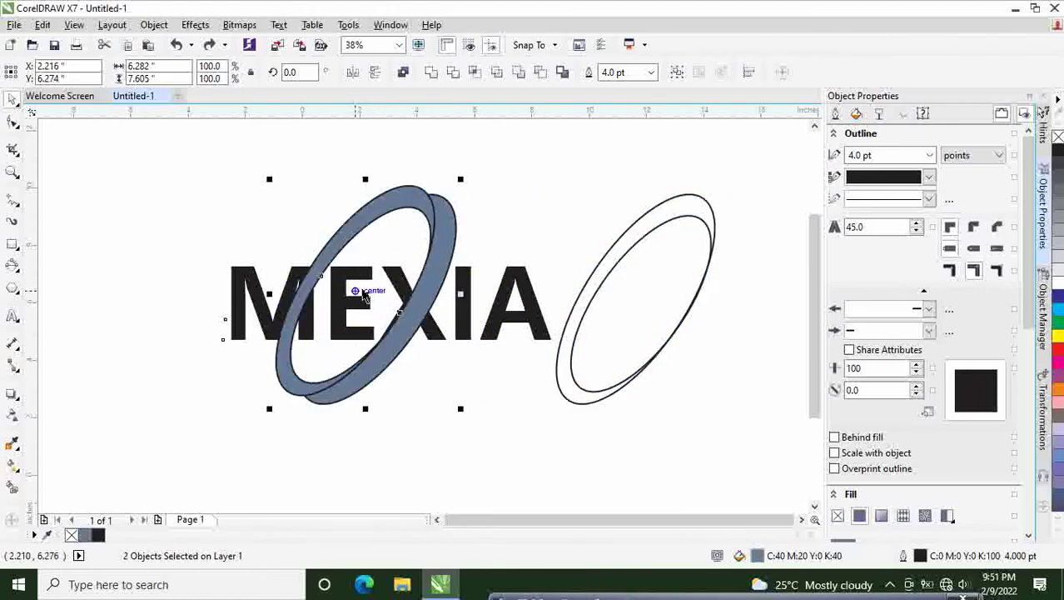
{"action": "left_click", "coordinate": [766, 271]}
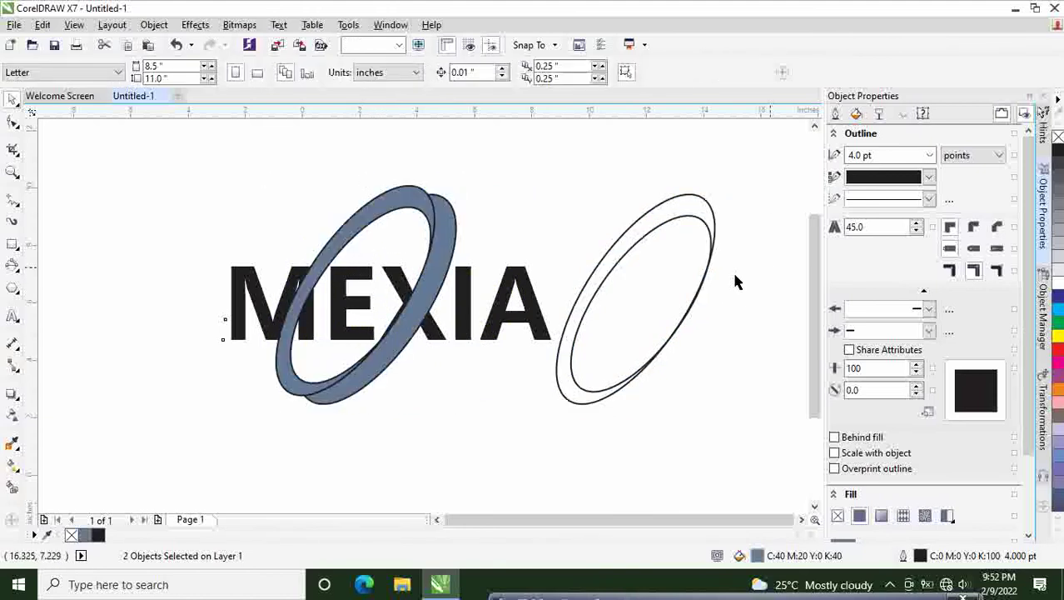
Step: Delete both the inner and outer unfilled guide ellipses remaining beside the wordmark
{"action": "left_click", "coordinate": [711, 250]}
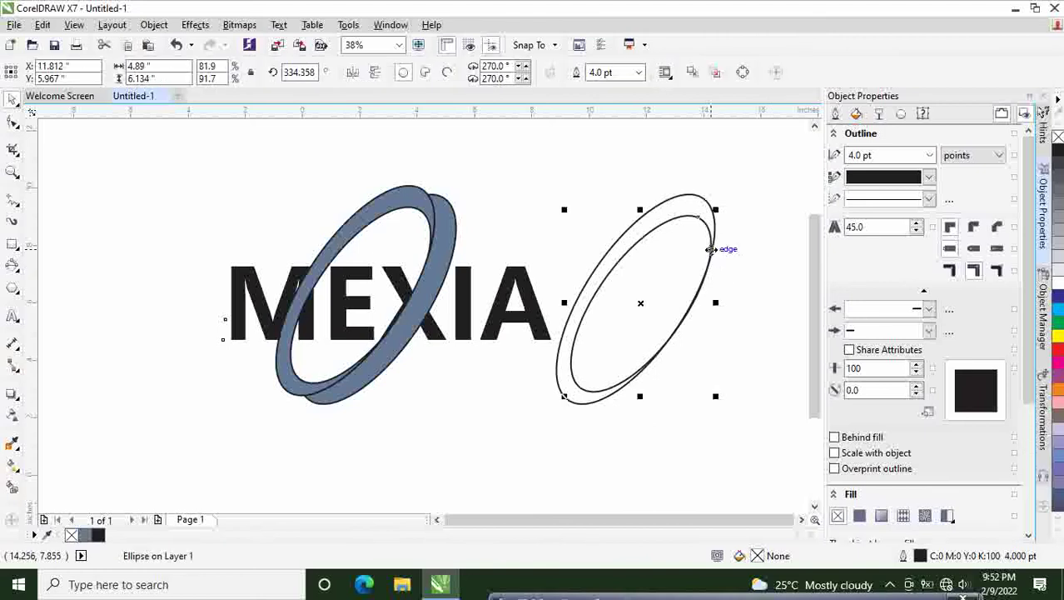
{"action": "key", "text": "Delete"}
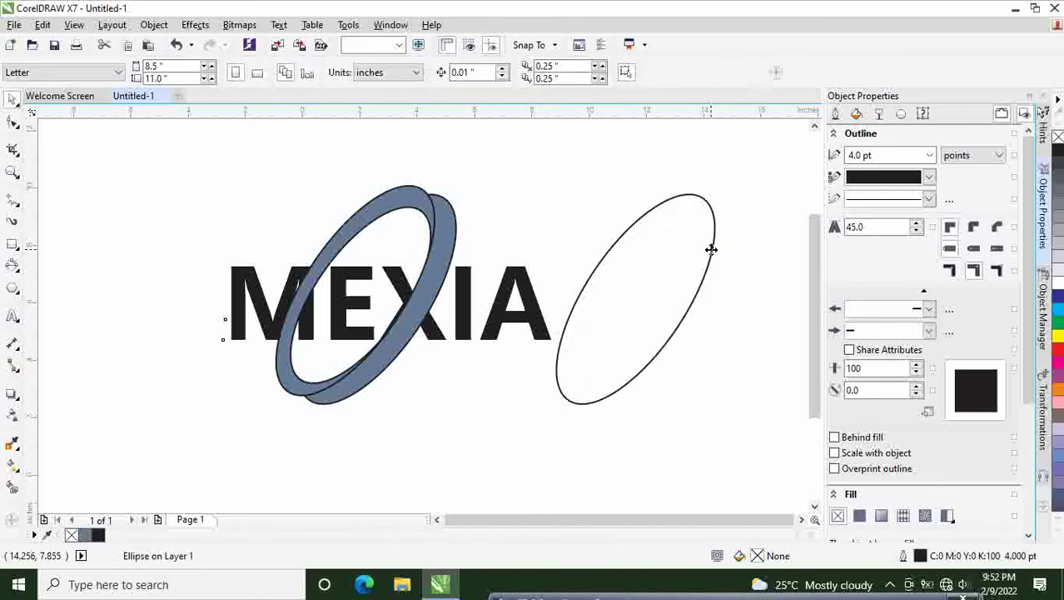
{"action": "left_click", "coordinate": [709, 250]}
{"action": "key", "text": "Delete"}
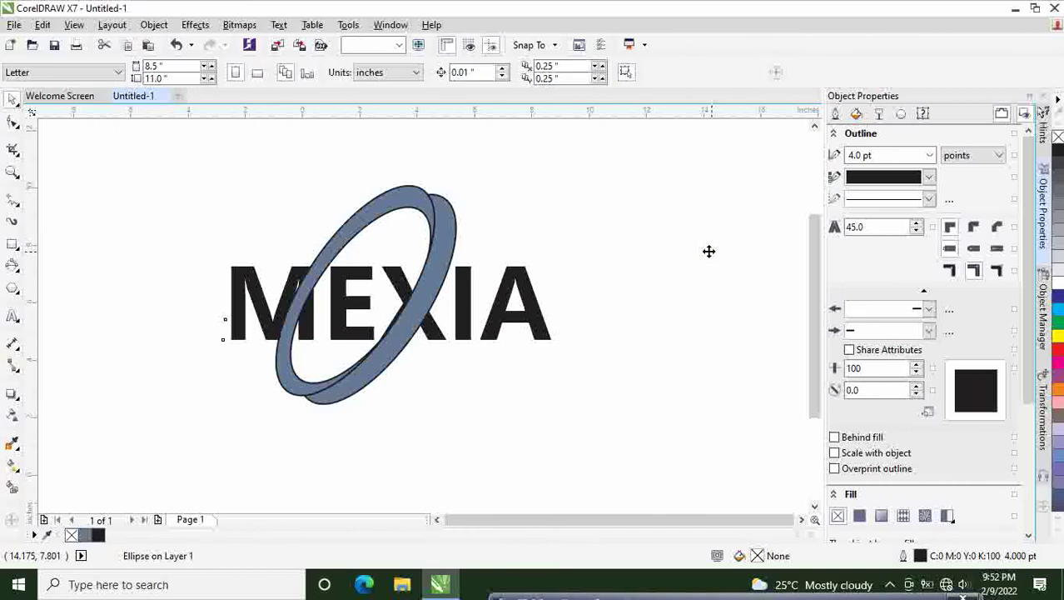
Step: Set the outline width of the crescent over MEXIA to None
{"action": "left_click", "coordinate": [414, 321]}
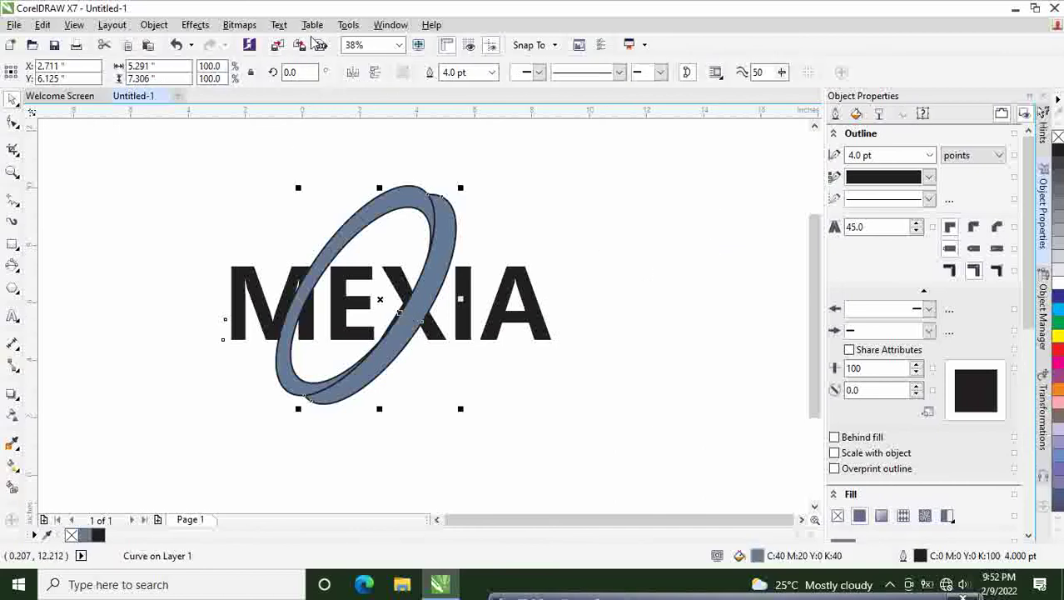
{"action": "left_click", "coordinate": [492, 73]}
{"action": "left_click", "coordinate": [456, 72]}
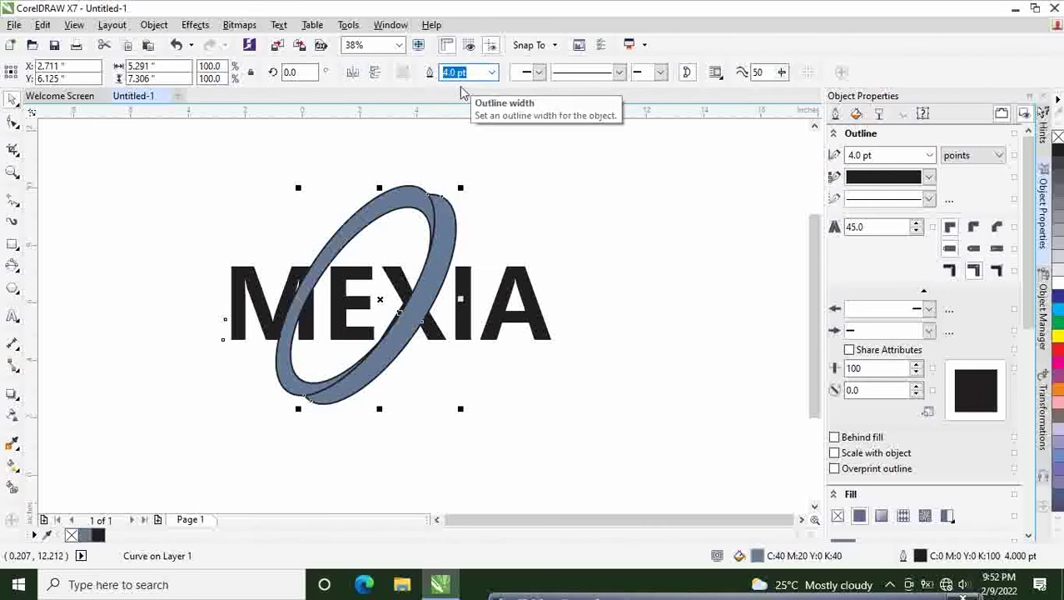
{"action": "left_click", "coordinate": [492, 72]}
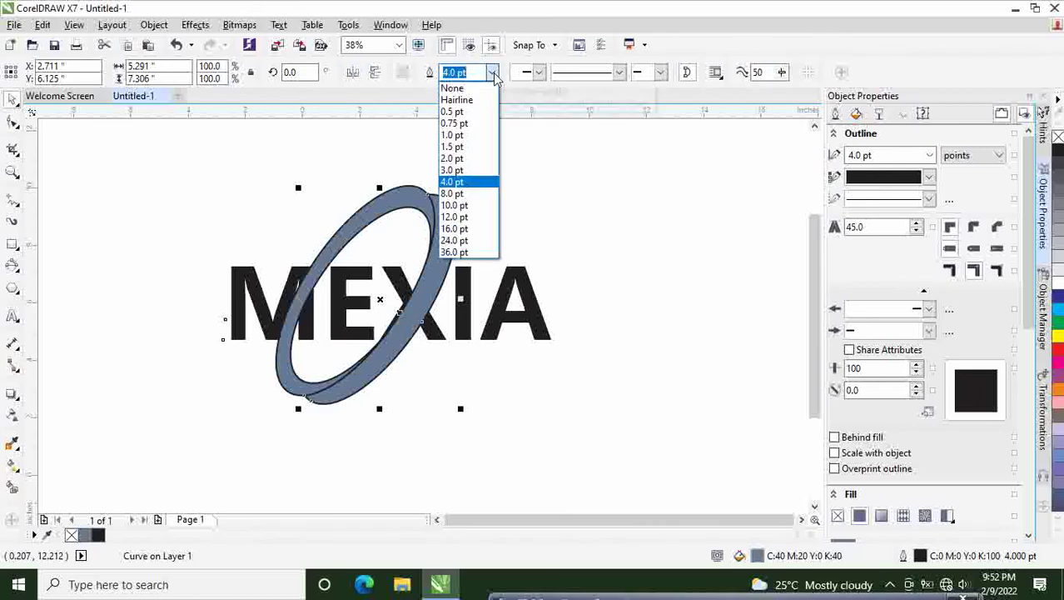
{"action": "left_click", "coordinate": [452, 88]}
{"action": "left_click", "coordinate": [663, 297]}
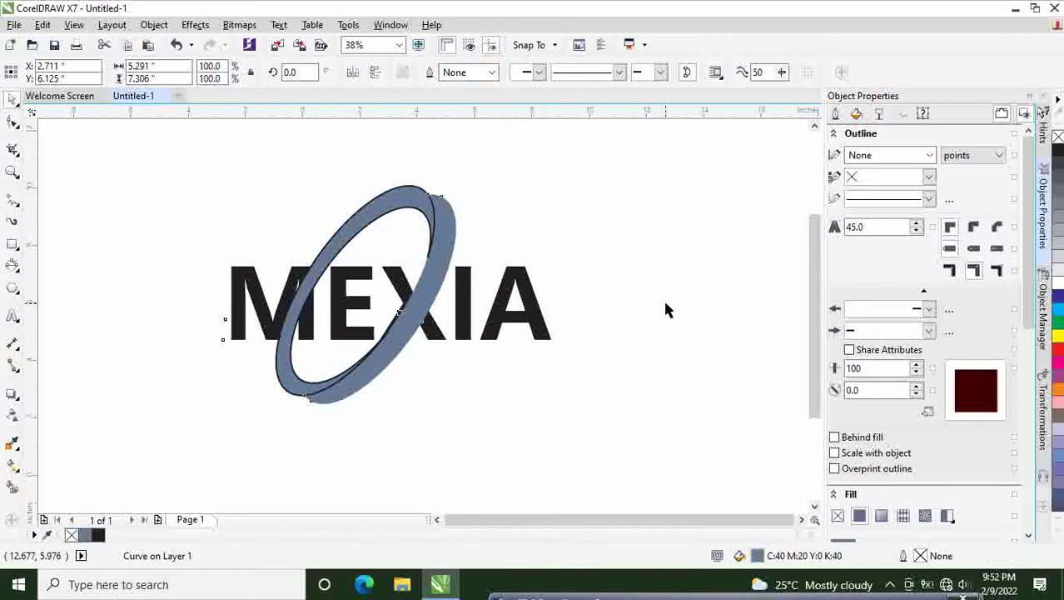
{"action": "key", "text": "ctrl+z"}
Step: Set the outline width of the blue-grey ring piece over MEXIA to None
{"action": "left_click", "coordinate": [383, 215]}
{"action": "left_click", "coordinate": [538, 181]}
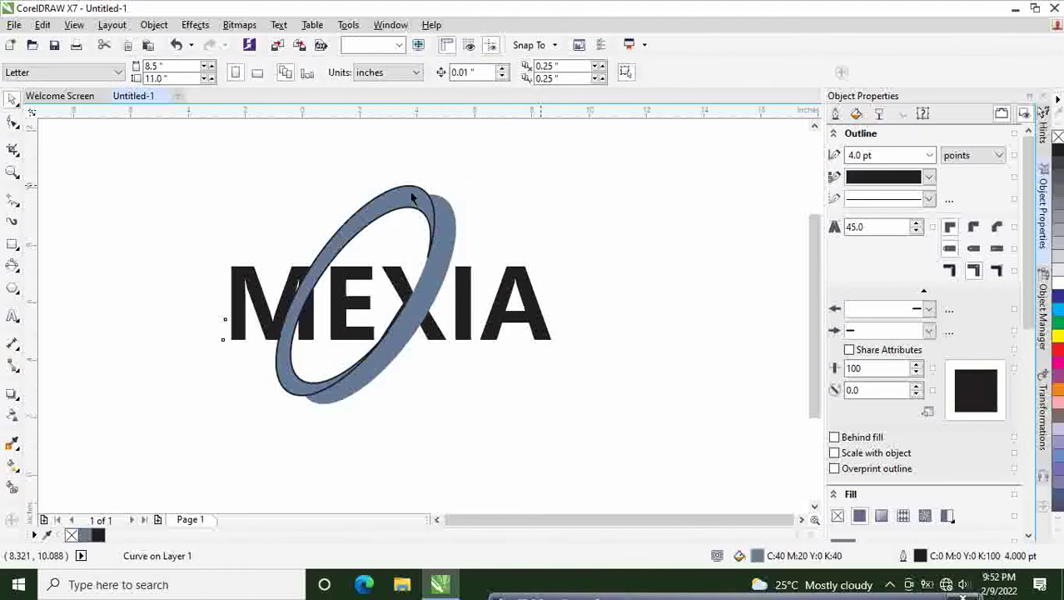
{"action": "left_click", "coordinate": [413, 197]}
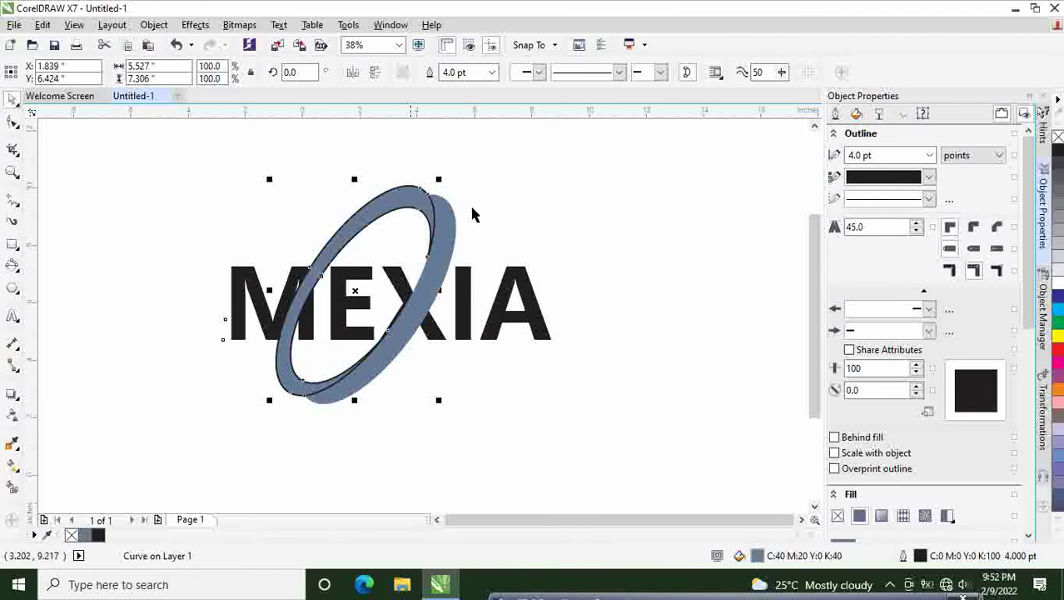
{"action": "left_click", "coordinate": [492, 72]}
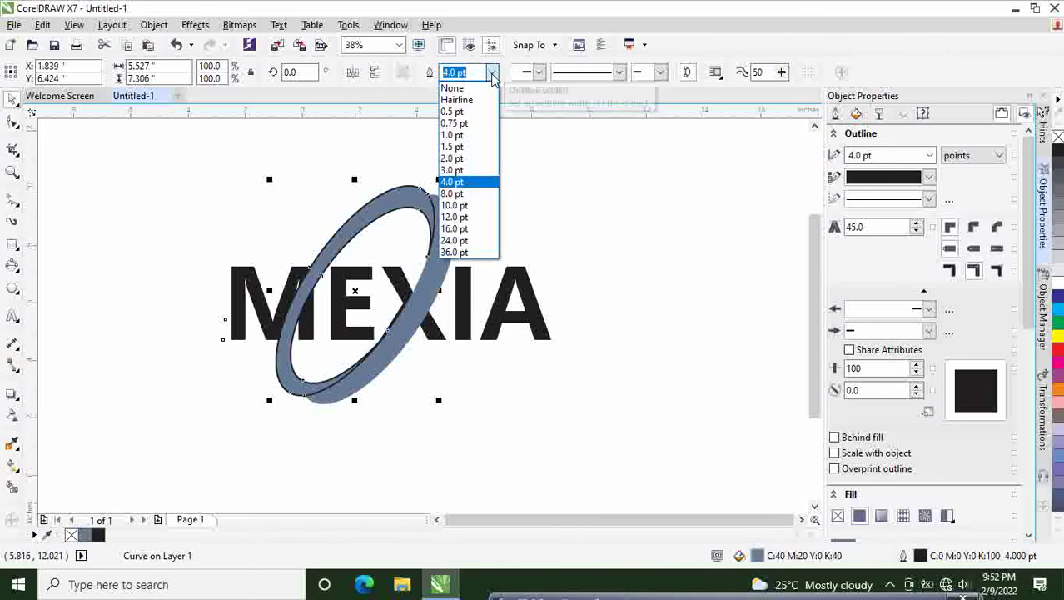
{"action": "left_click", "coordinate": [452, 87]}
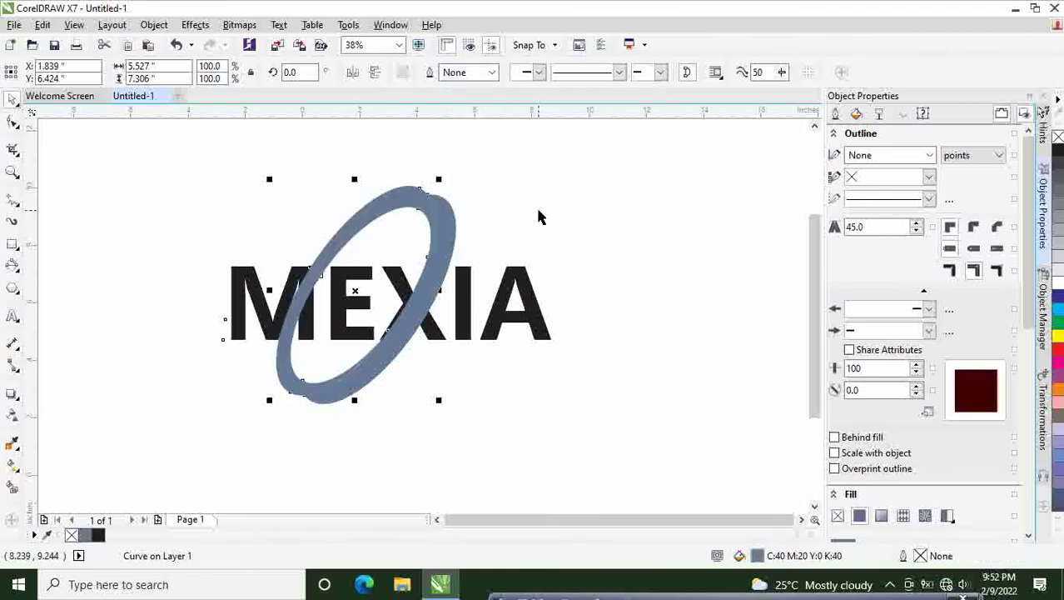
Step: Move the blue-grey ring piece slightly left to about X 1.483 inches, leaving a narrow gap between it and the crescent
{"action": "left_click", "coordinate": [435, 286]}
{"action": "left_click", "coordinate": [439, 291]}
{"action": "left_click", "coordinate": [440, 291]}
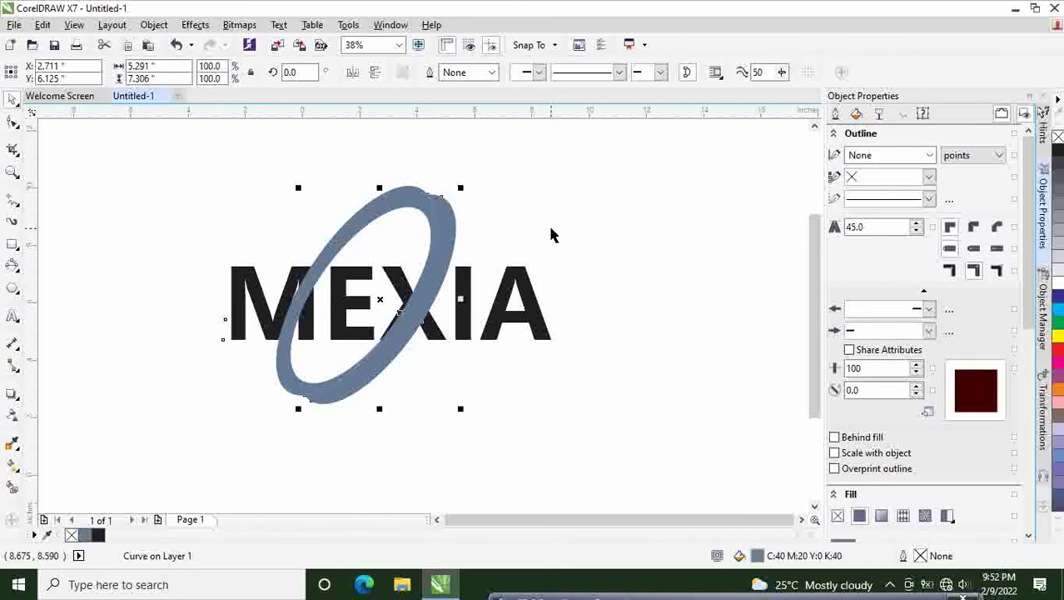
{"action": "left_click", "coordinate": [312, 272]}
{"action": "left_click", "coordinate": [312, 271]}
{"action": "left_click", "coordinate": [312, 271]}
{"action": "left_click", "coordinate": [311, 271]}
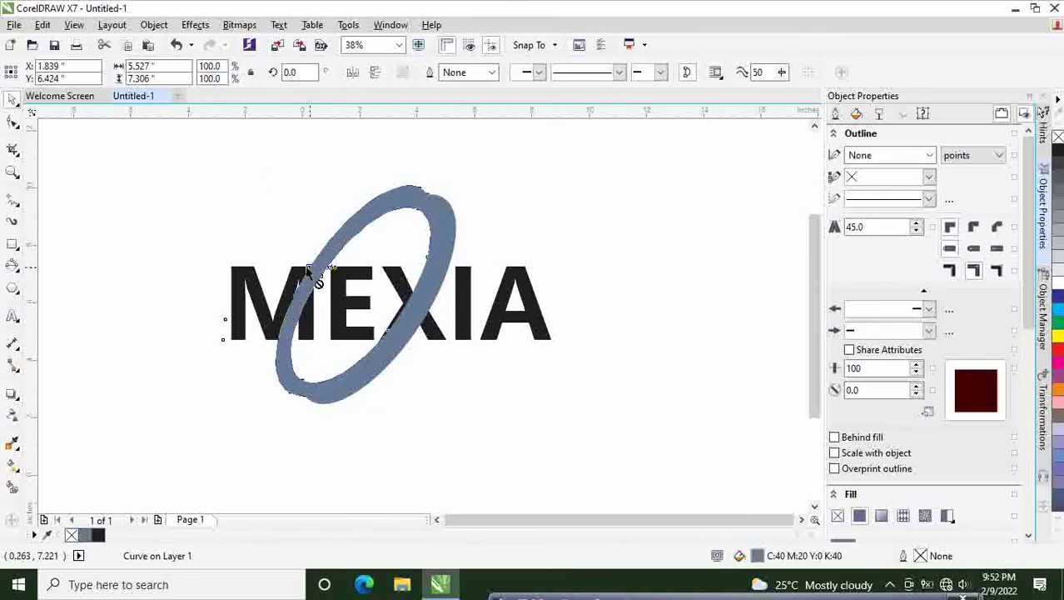
{"action": "left_click_drag", "start_coordinate": [310, 271], "coordinate": [300, 266]}
{"action": "left_click", "coordinate": [495, 206]}
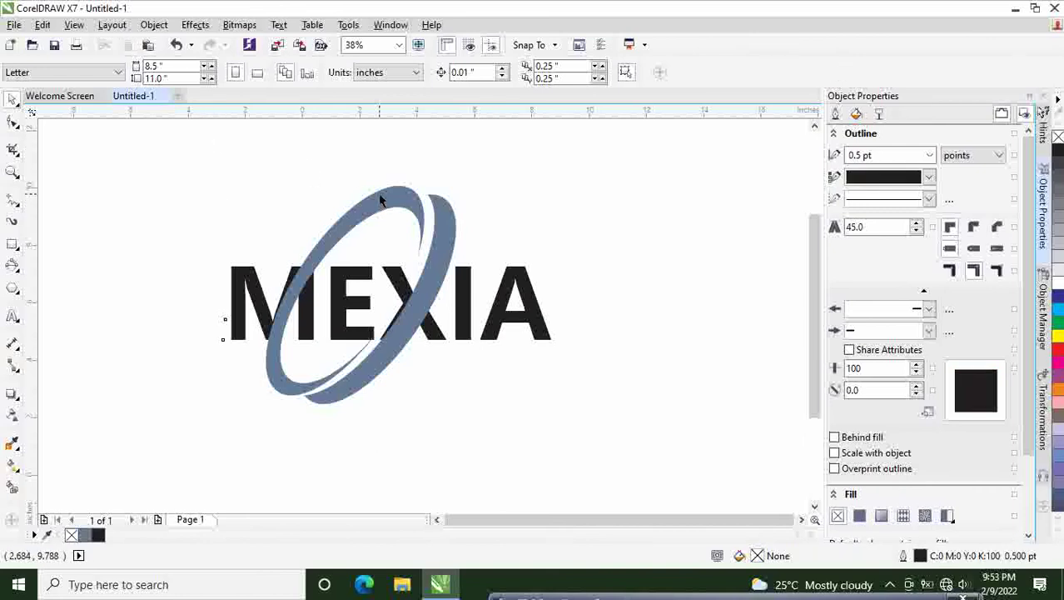
Step: Apply a linear fountain fill to the ring piece, running from the M's right leg to just beyond the A's upper edge
{"action": "left_click", "coordinate": [13, 466]}
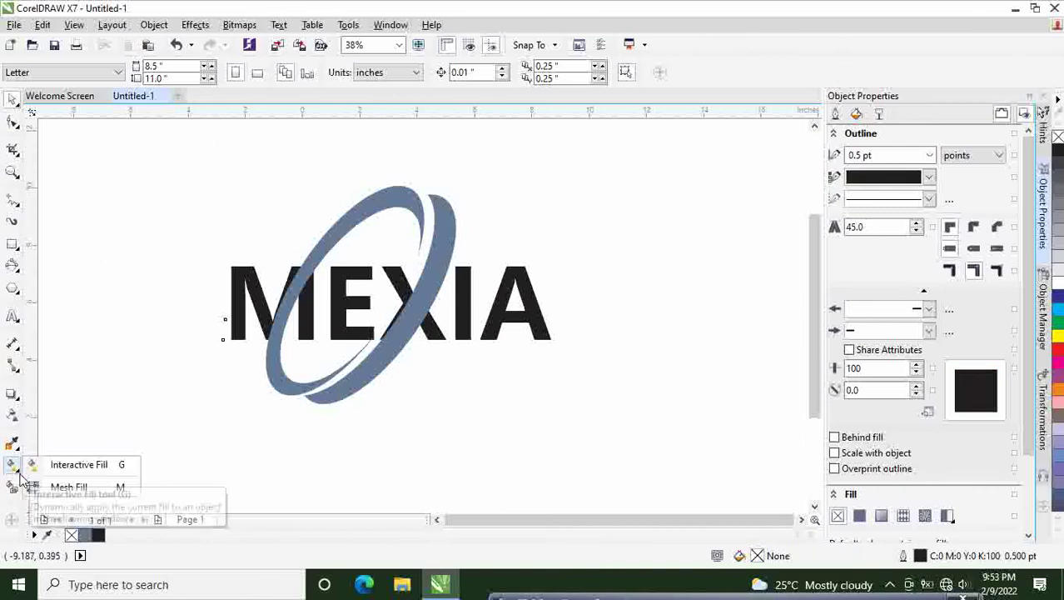
{"action": "left_click", "coordinate": [69, 464]}
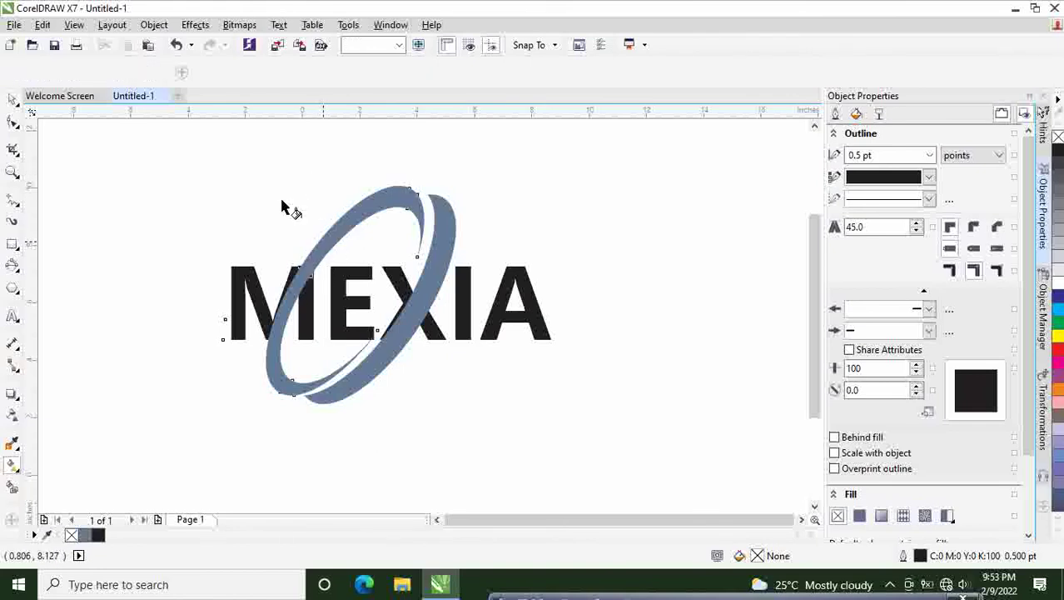
{"action": "left_click", "coordinate": [295, 299]}
{"action": "left_click_drag", "start_coordinate": [313, 280], "coordinate": [549, 268]}
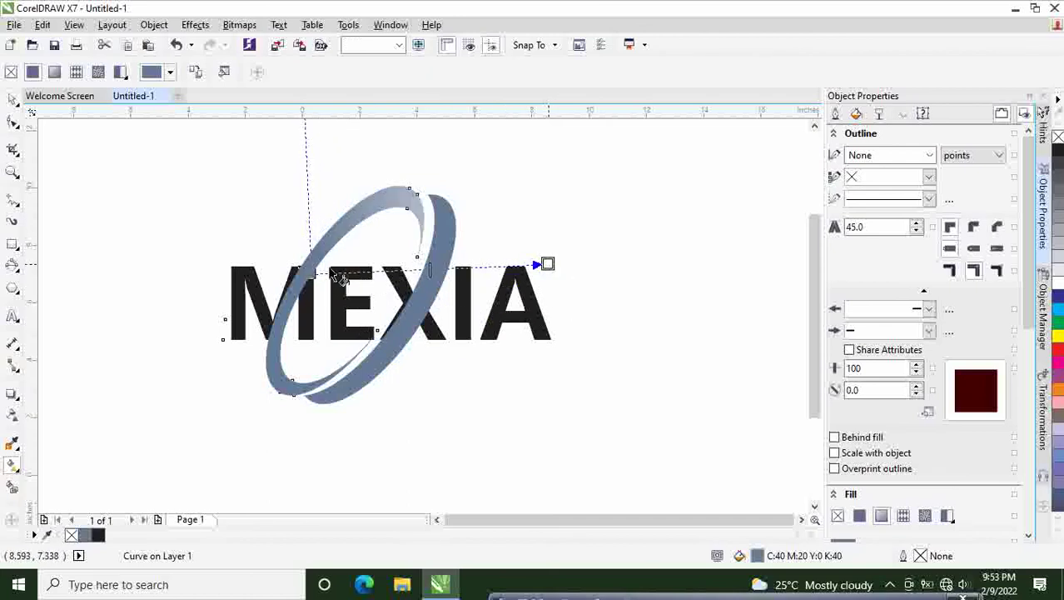
{"action": "left_click_drag", "start_coordinate": [313, 275], "coordinate": [312, 310]}
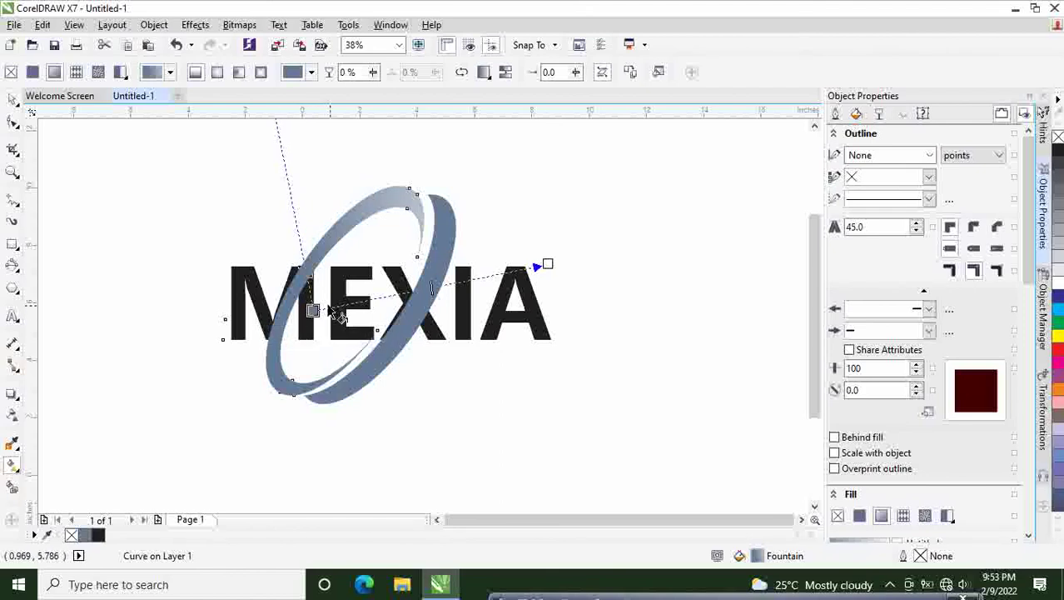
Step: Change the colour of the ring gradient's start node to a saturated medium blue
{"action": "mouse_move", "coordinate": [314, 311]}
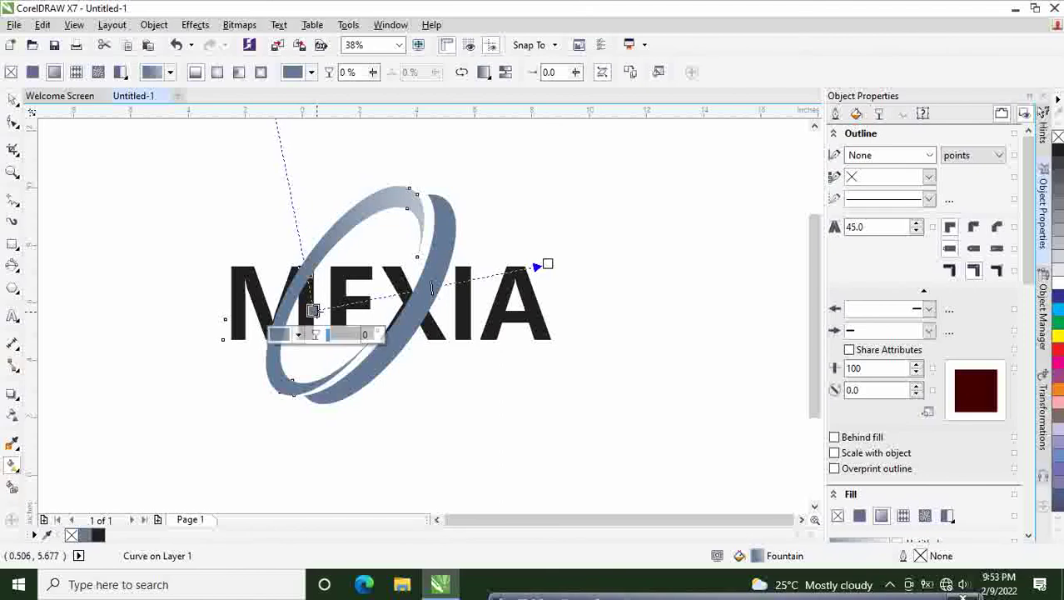
{"action": "left_click", "coordinate": [287, 334]}
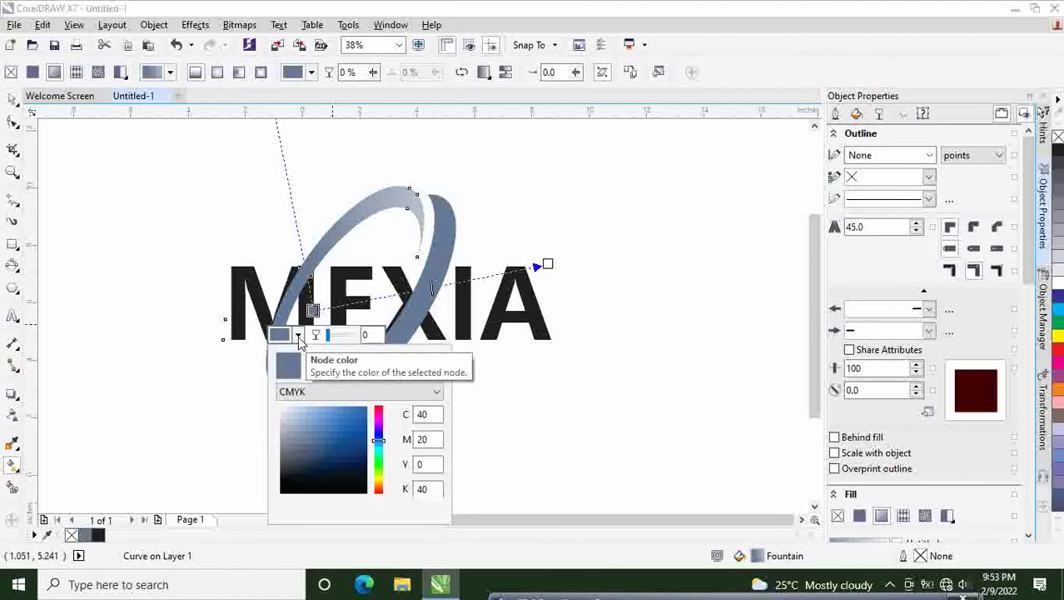
{"action": "left_click", "coordinate": [358, 429]}
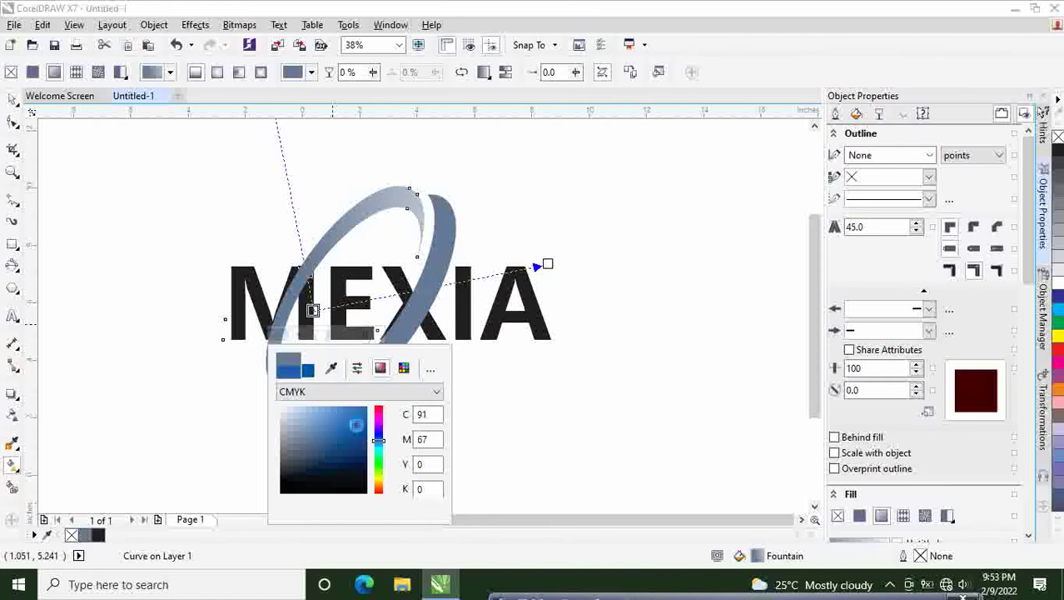
{"action": "left_click", "coordinate": [359, 416]}
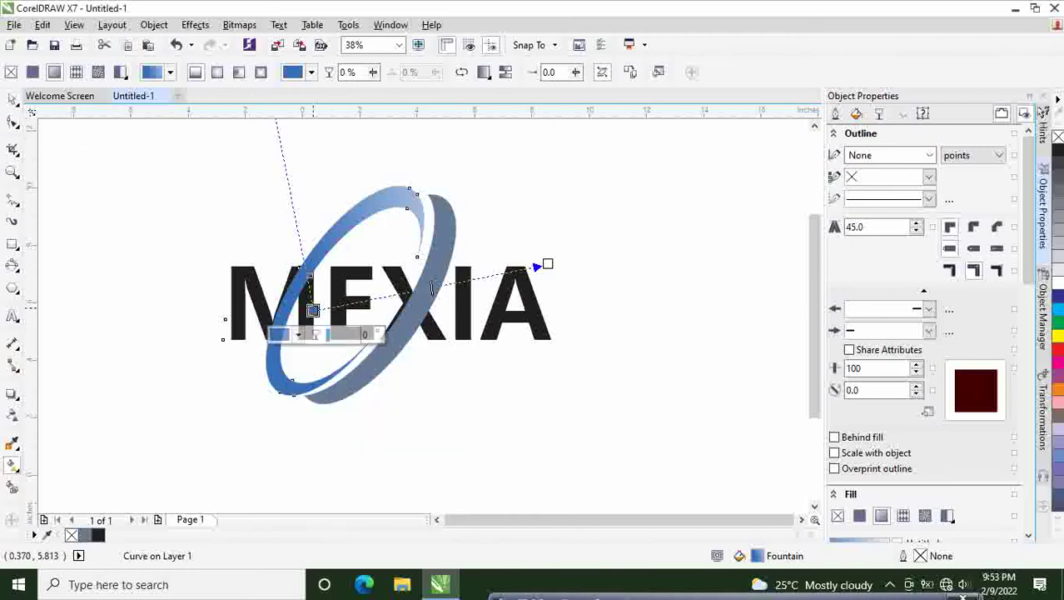
Step: Set the transparency of the ring gradient's start node to 38% and deselect the ring
{"action": "left_click", "coordinate": [338, 335]}
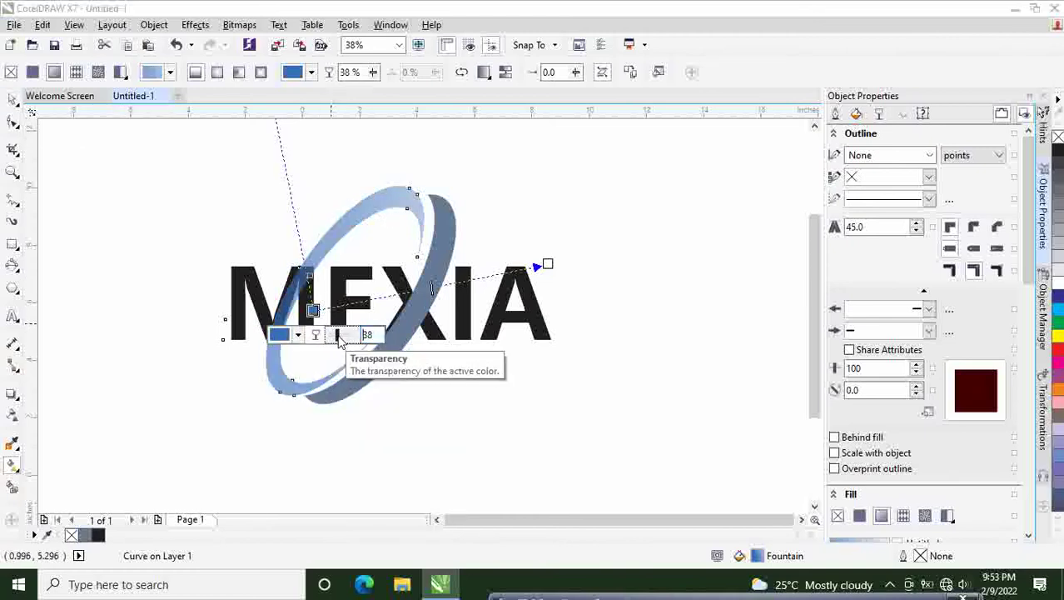
{"action": "left_click", "coordinate": [13, 98]}
{"action": "left_click", "coordinate": [789, 361]}
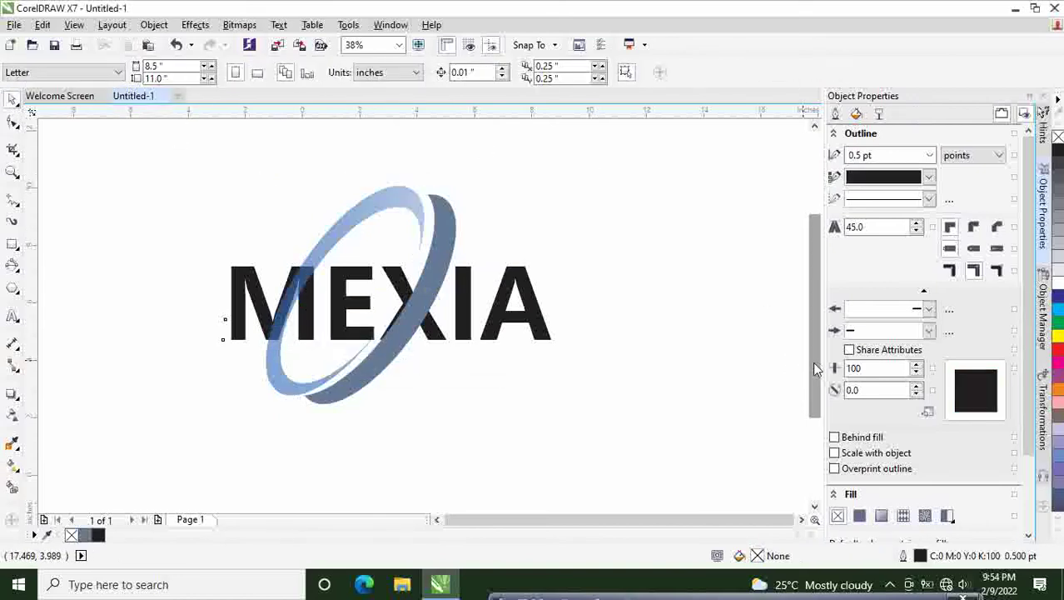
Step: Draw a closed four-sided Pen shape along the X's descending diagonal stroke, about 2.347 by 2.55 inches
{"action": "scroll", "coordinate": [814, 364], "scroll_direction": "down", "scroll_amount": 1}
{"action": "left_click_drag", "start_coordinate": [814, 363], "coordinate": [813, 354]}
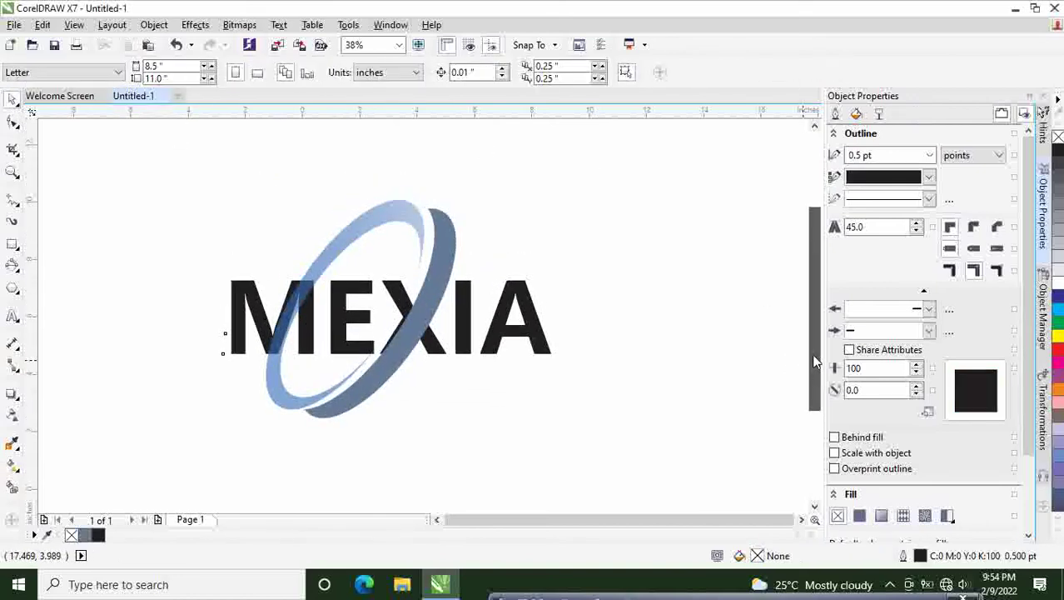
{"action": "left_click", "coordinate": [21, 207]}
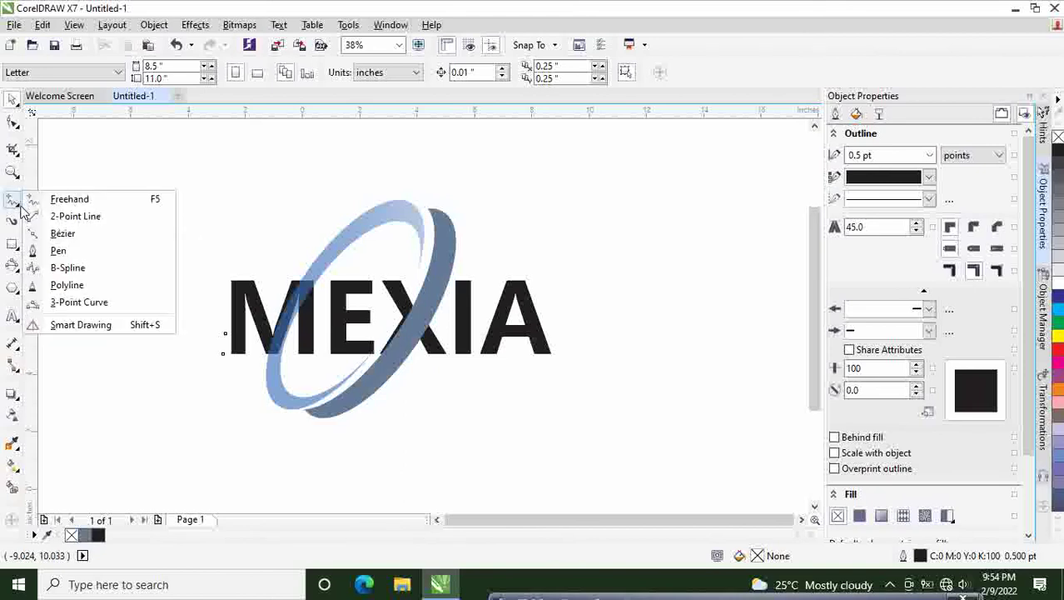
{"action": "left_click", "coordinate": [60, 250]}
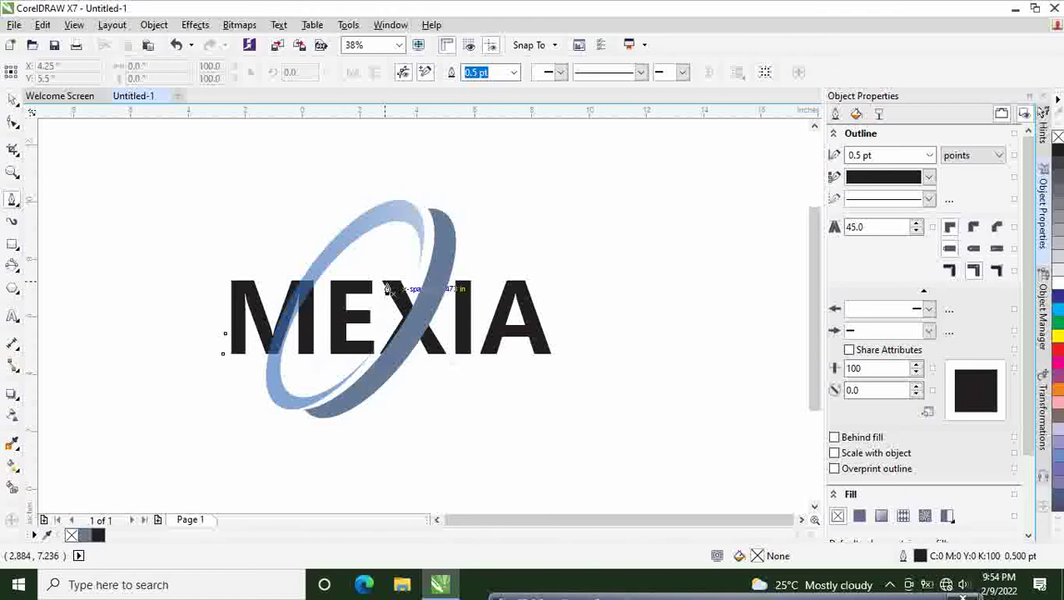
{"action": "mouse_move", "coordinate": [380, 281]}
{"action": "left_mouse_down"}
{"action": "mouse_move", "coordinate": [413, 316]}
{"action": "mouse_move", "coordinate": [429, 355]}
{"action": "left_mouse_up"}
{"action": "double_click", "coordinate": [431, 360]}
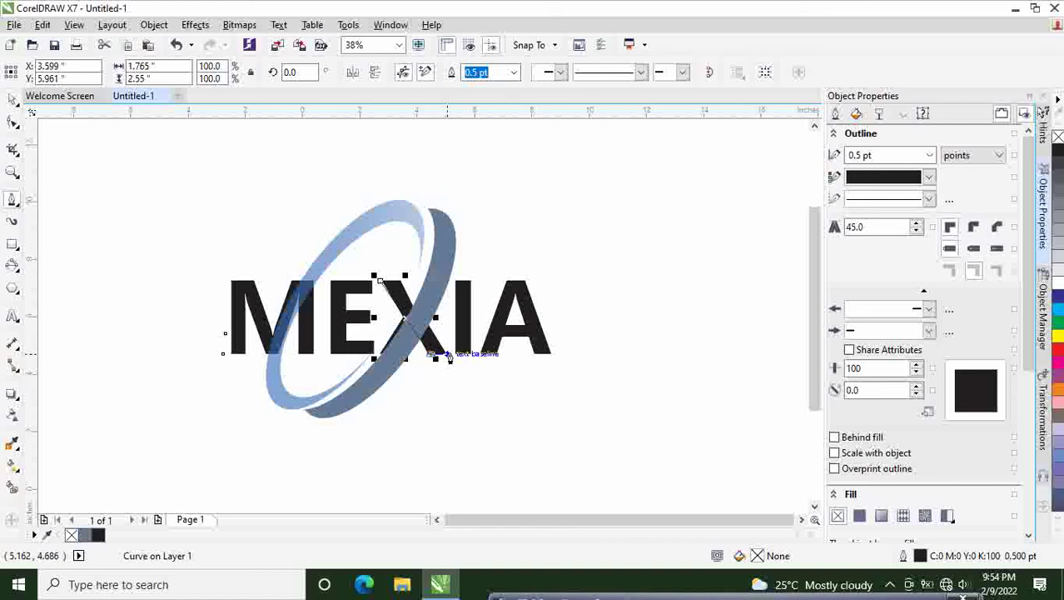
{"action": "left_click", "coordinate": [447, 356]}
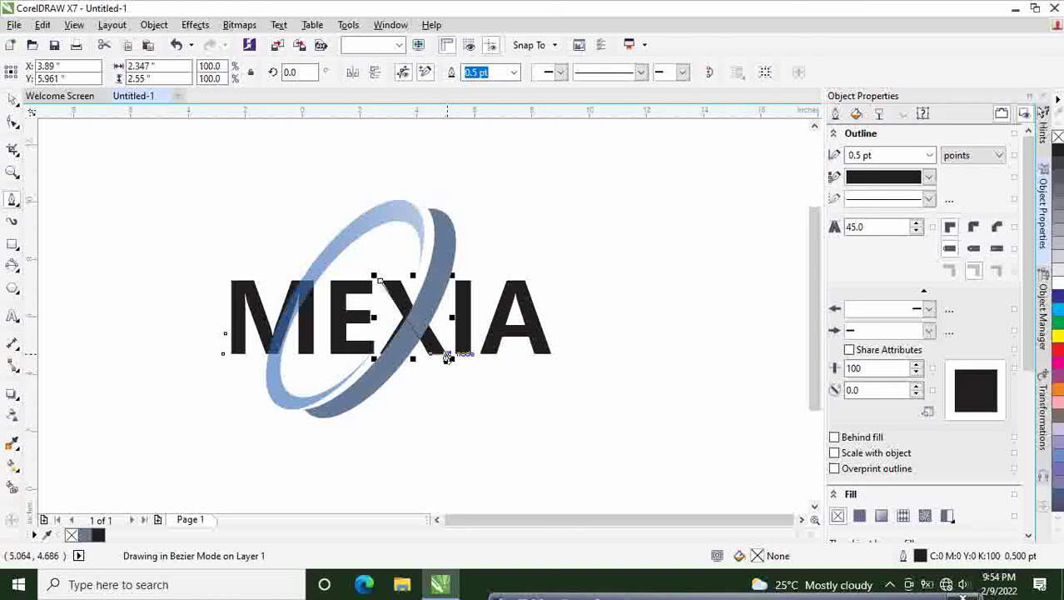
{"action": "key", "text": "Escape"}
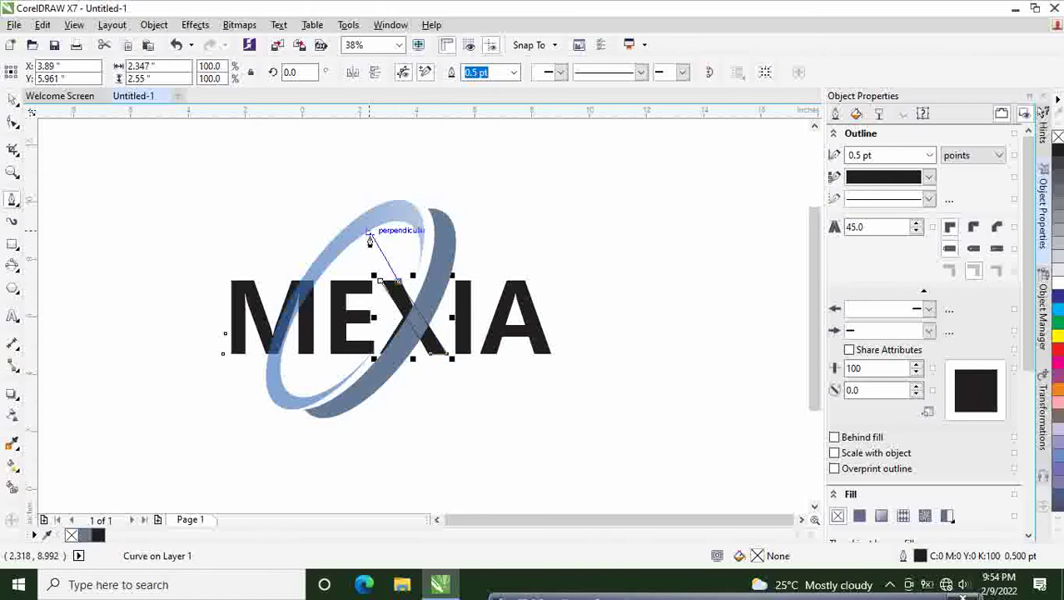
{"action": "left_click", "coordinate": [379, 279]}
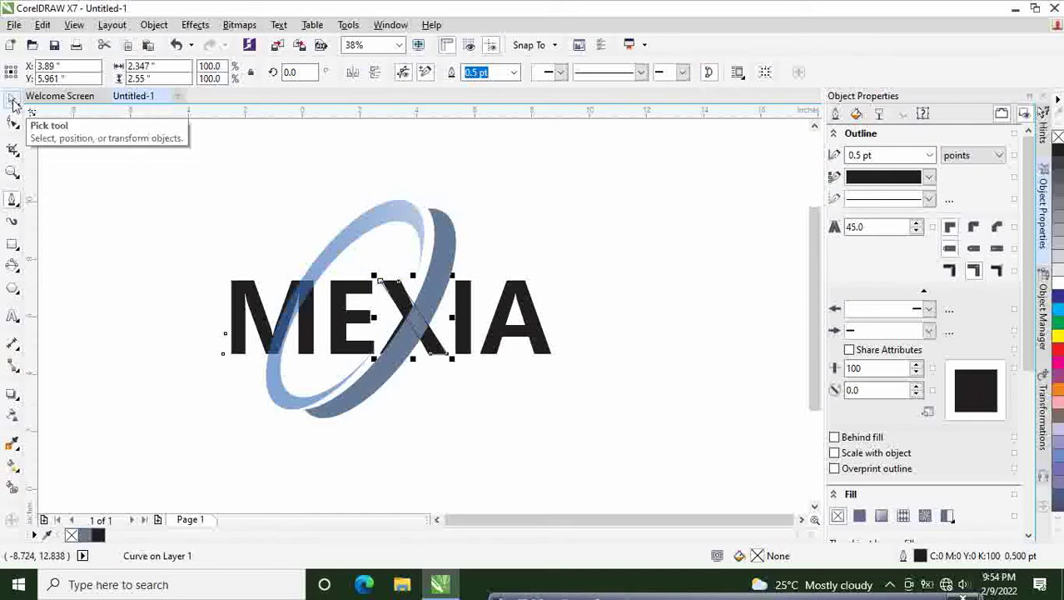
Step: Set the outline width of the crescent over MEXIA to 16 pt
{"action": "left_click", "coordinate": [451, 238]}
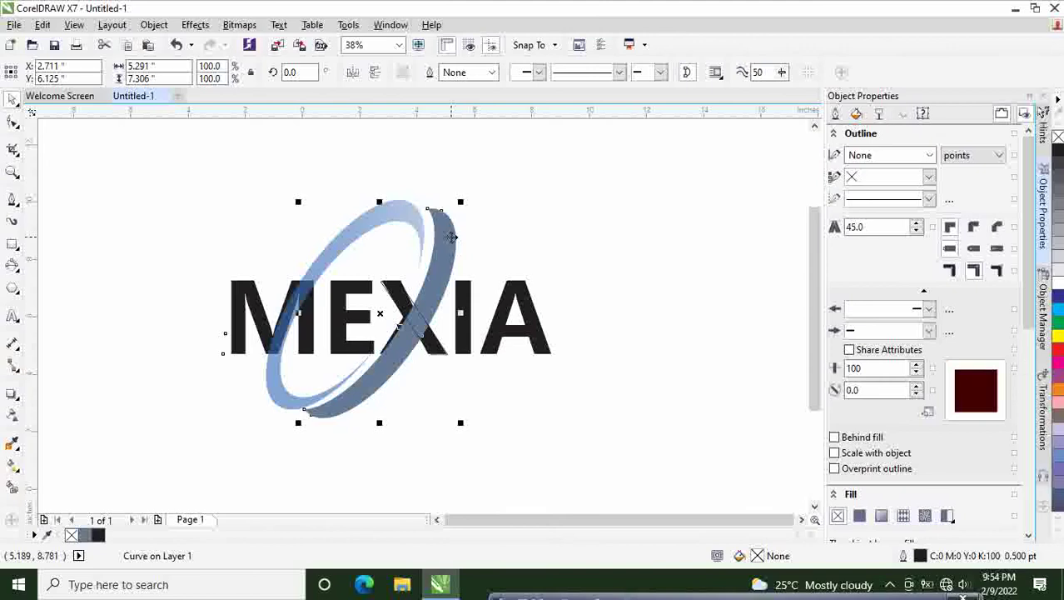
{"action": "left_click", "coordinate": [491, 73]}
{"action": "left_click", "coordinate": [454, 228]}
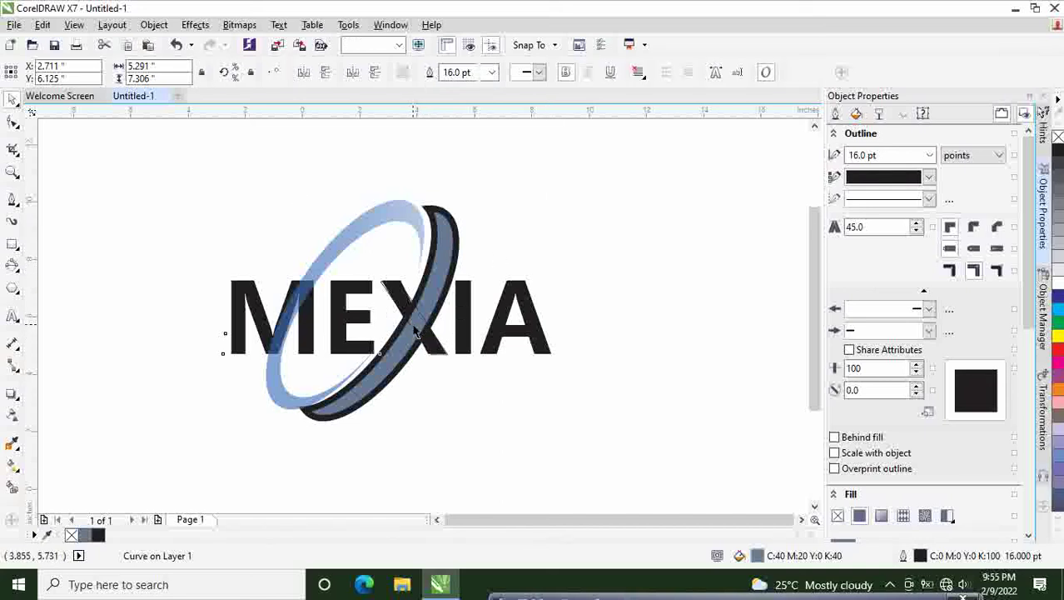
Step: Delete the four-sided Pen shape drawn over the X's diagonal stroke
{"action": "left_click", "coordinate": [418, 334]}
{"action": "left_click", "coordinate": [475, 383]}
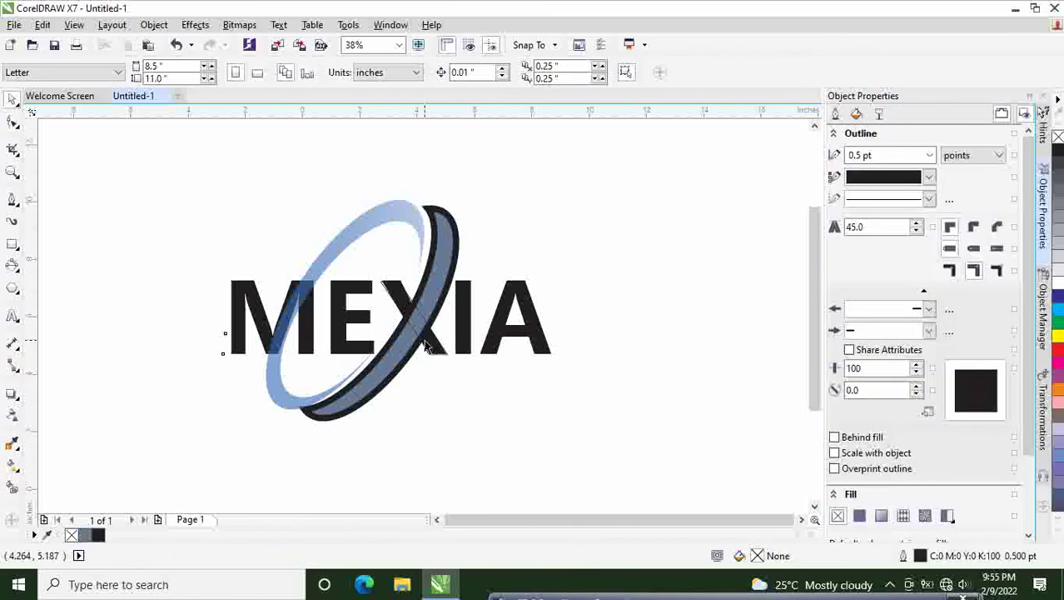
{"action": "left_click", "coordinate": [416, 333]}
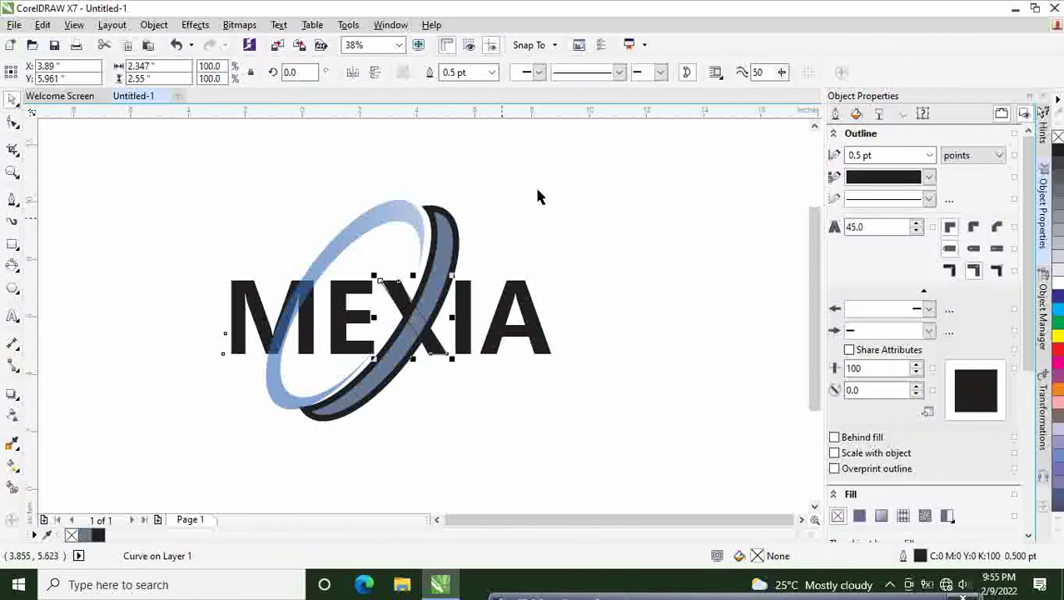
{"action": "left_click", "coordinate": [504, 247]}
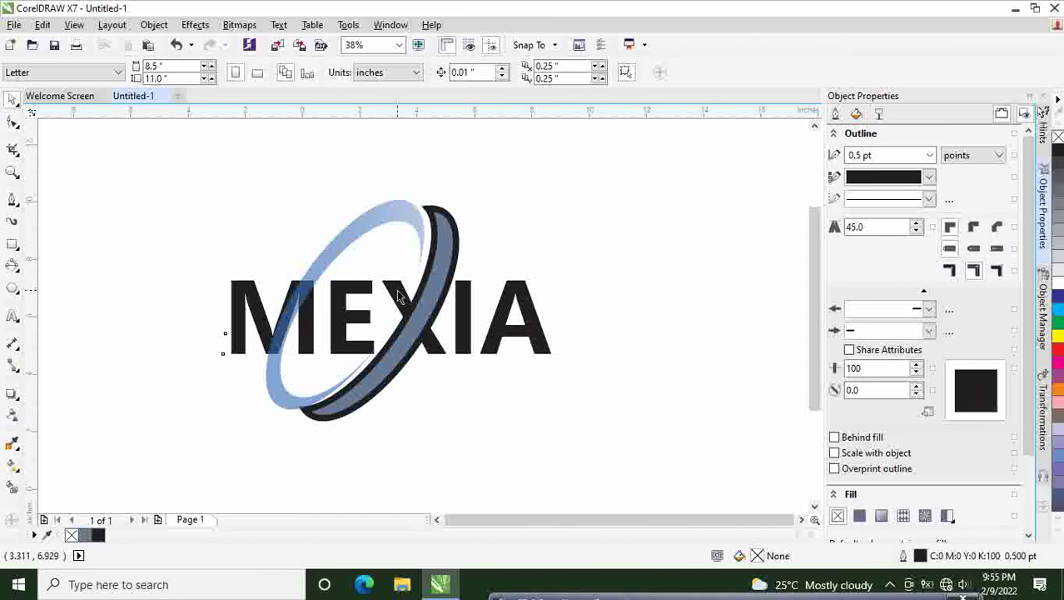
Step: Undo a trial move of the crescent toward the A, and set the crescent's outline width back to None
{"action": "left_click_drag", "start_coordinate": [459, 271], "coordinate": [534, 267]}
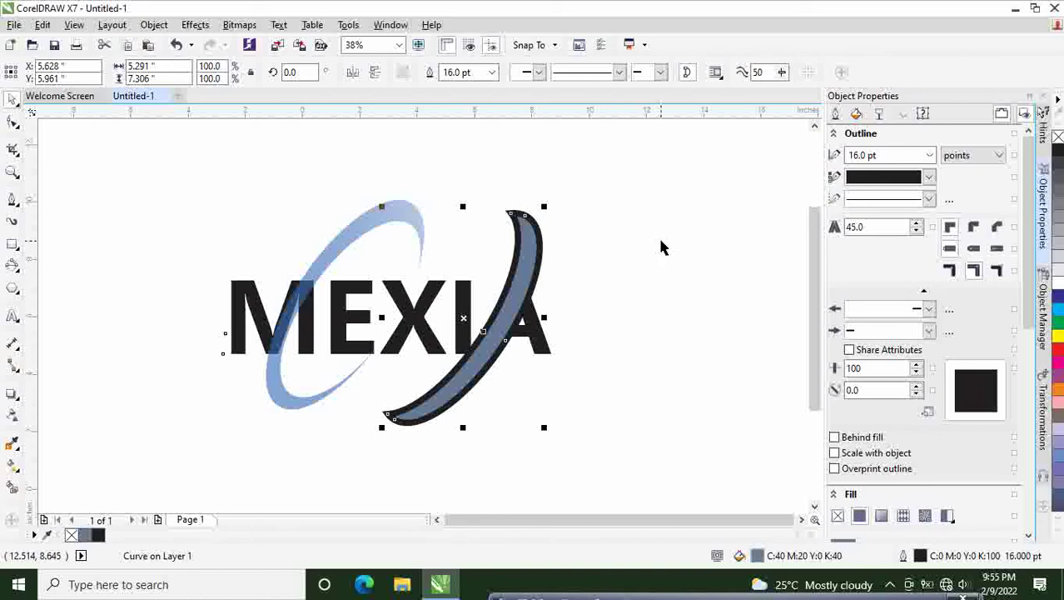
{"action": "key", "text": "ctrl+z"}
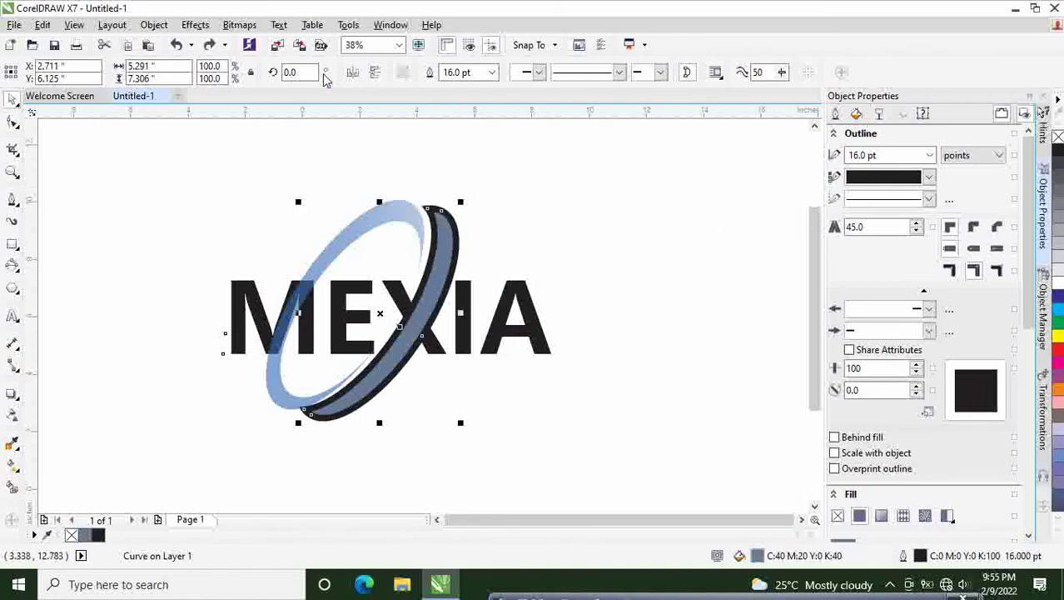
{"action": "left_click", "coordinate": [492, 74]}
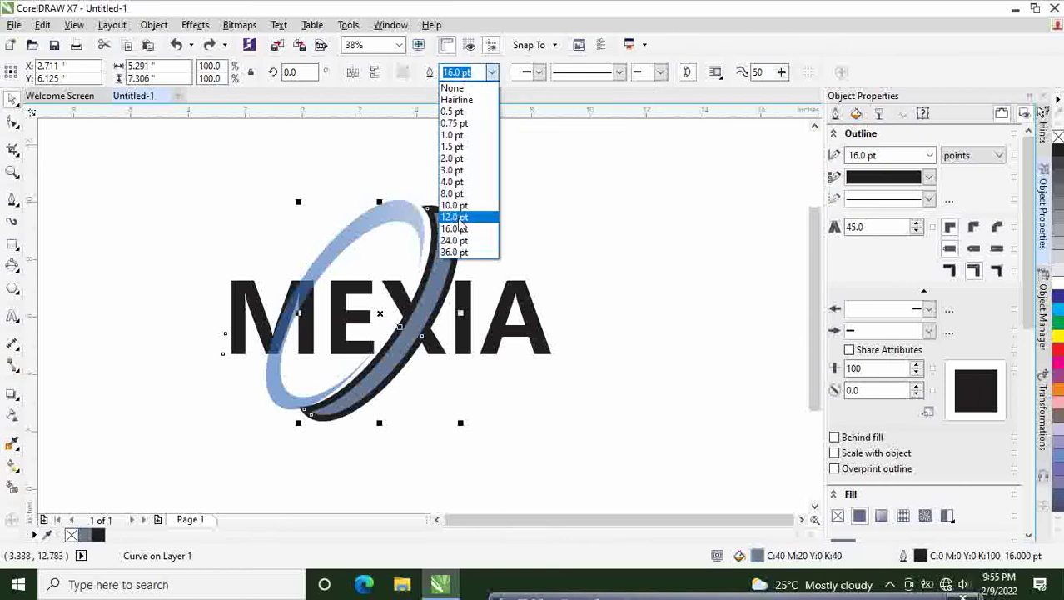
{"action": "left_click", "coordinate": [458, 92]}
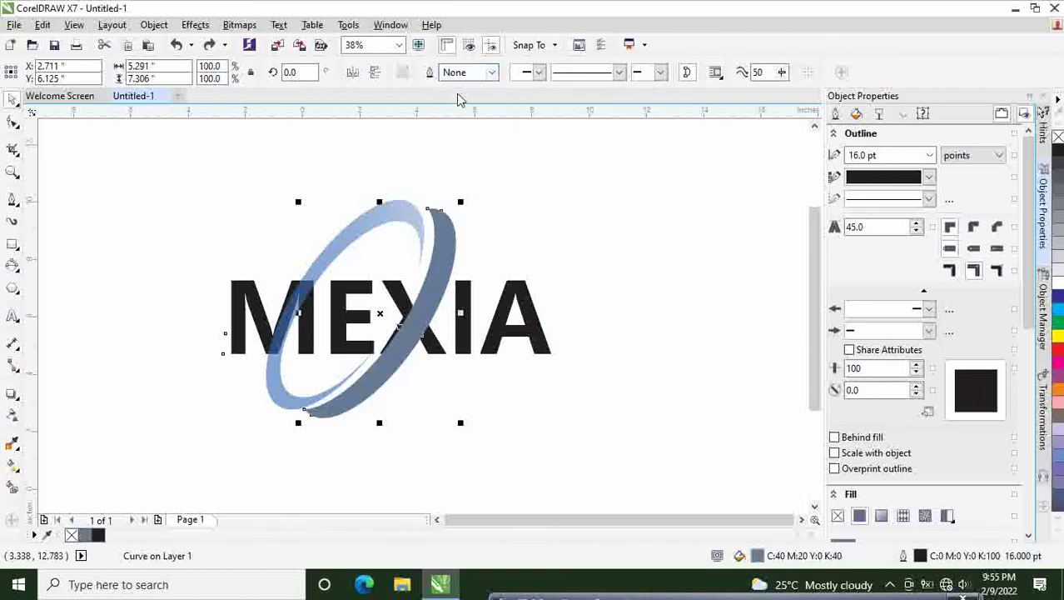
{"action": "left_click", "coordinate": [549, 202]}
{"action": "left_click", "coordinate": [343, 241]}
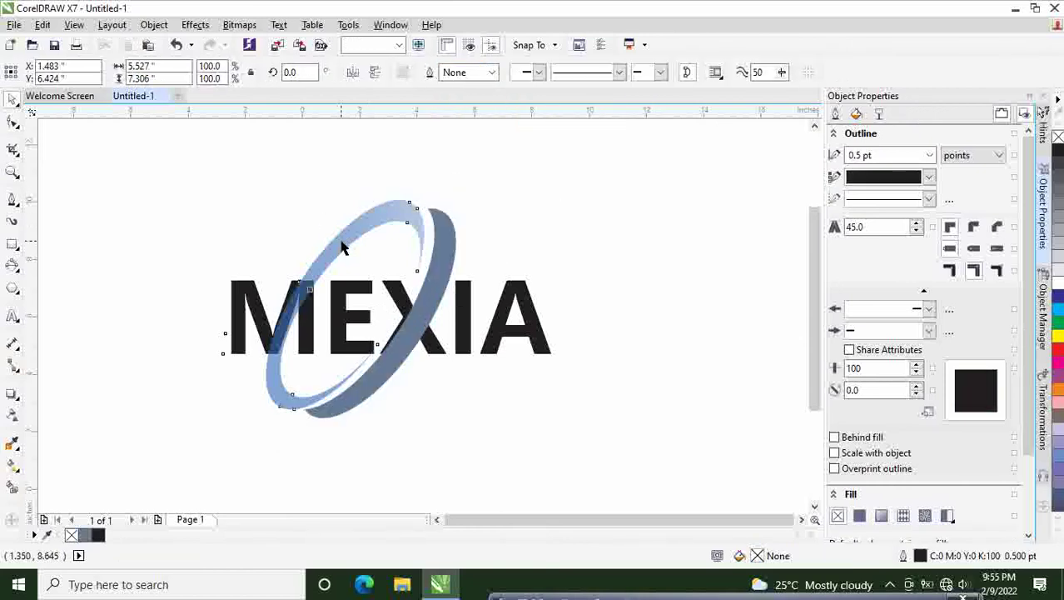
{"action": "left_click", "coordinate": [533, 193]}
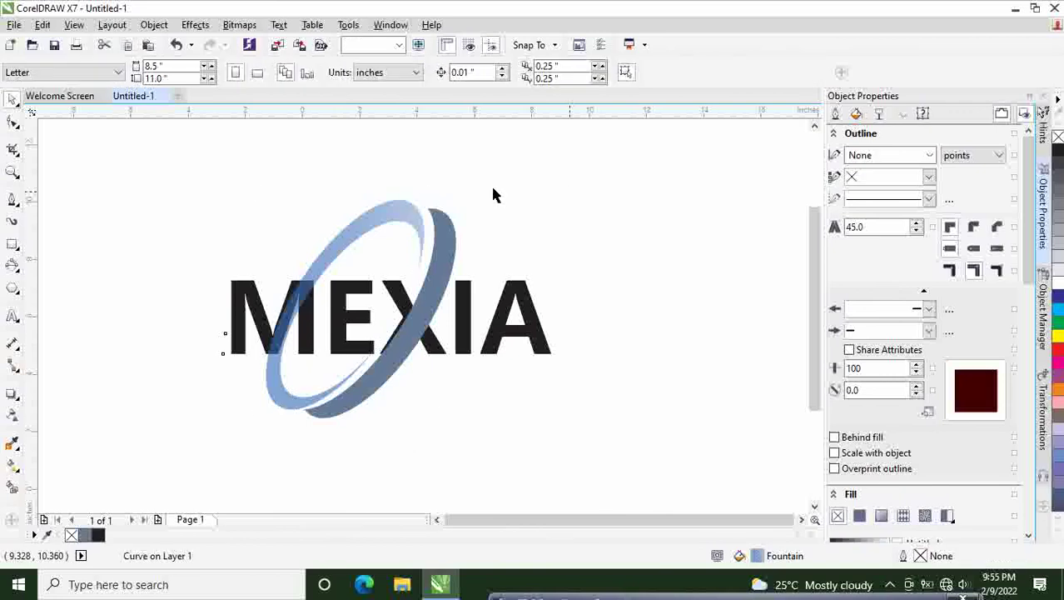
{"action": "left_click", "coordinate": [389, 291]}
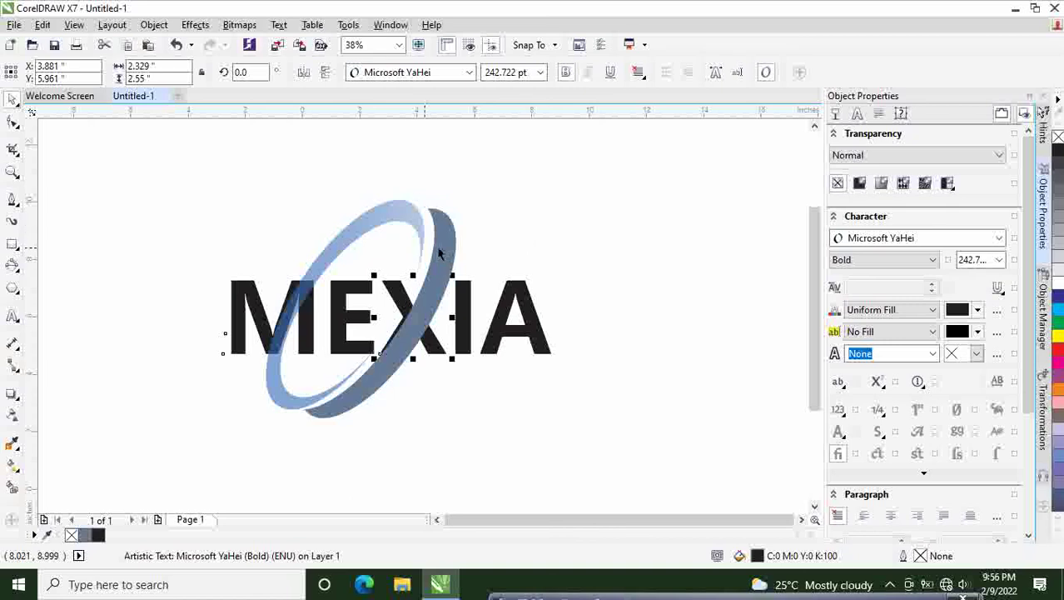
{"action": "key", "text": "Escape"}
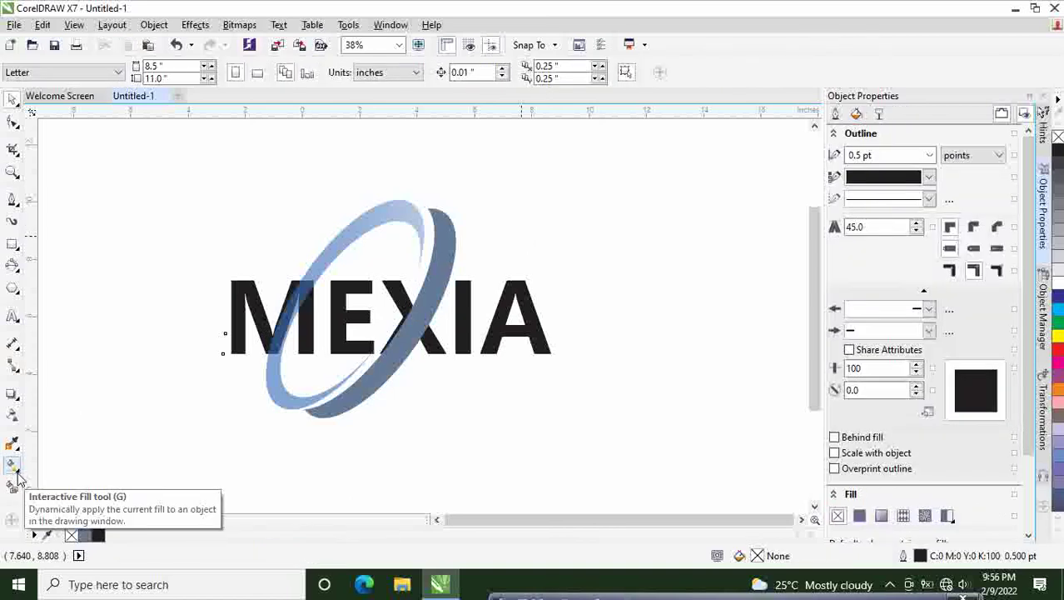
Step: Select the M, the E and the light ring, and lower and straighten the ring's gradient handles with Interactive Fill
{"action": "left_click", "coordinate": [236, 341]}
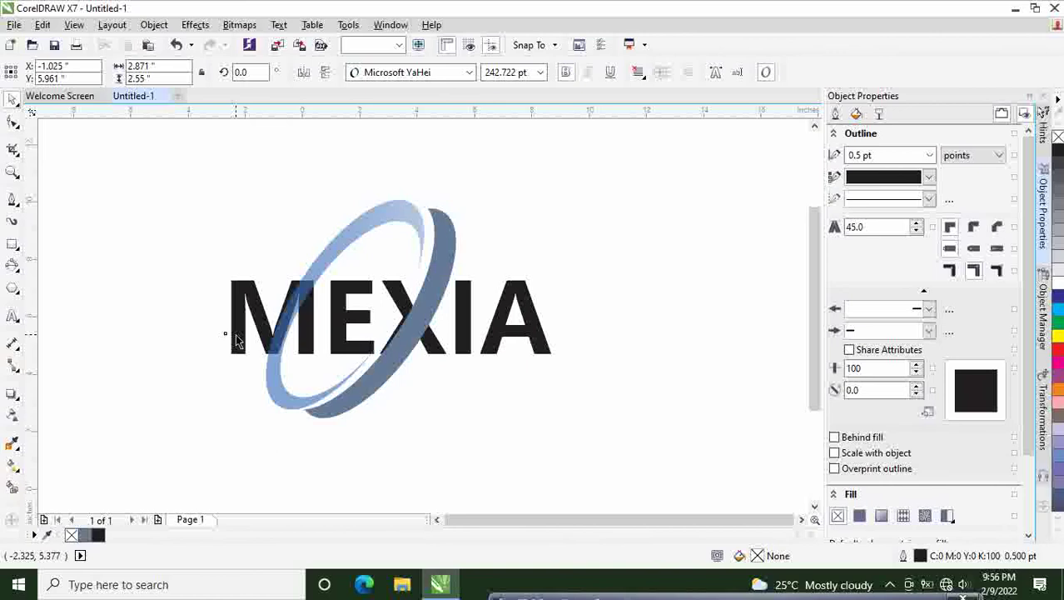
{"action": "left_click", "coordinate": [346, 323], "text": "shift"}
{"action": "left_click", "coordinate": [410, 230], "text": "shift"}
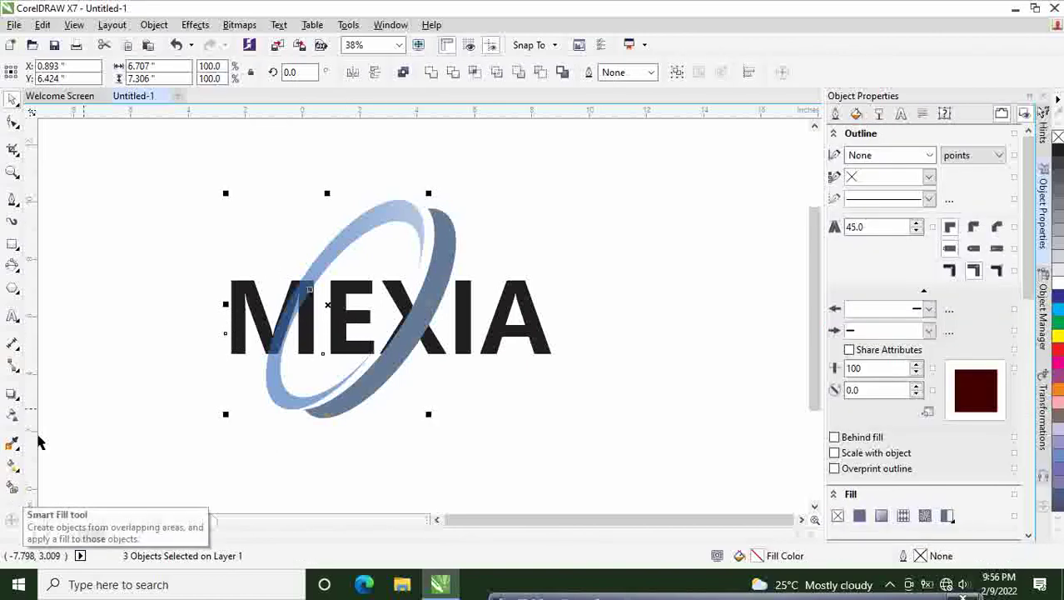
{"action": "left_click", "coordinate": [13, 467]}
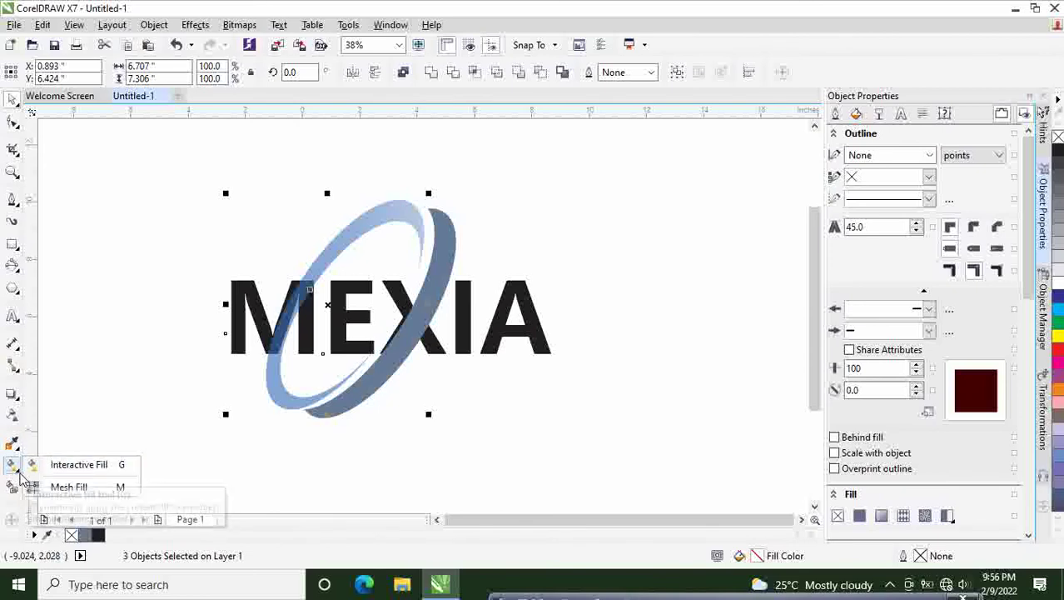
{"action": "left_click", "coordinate": [79, 465]}
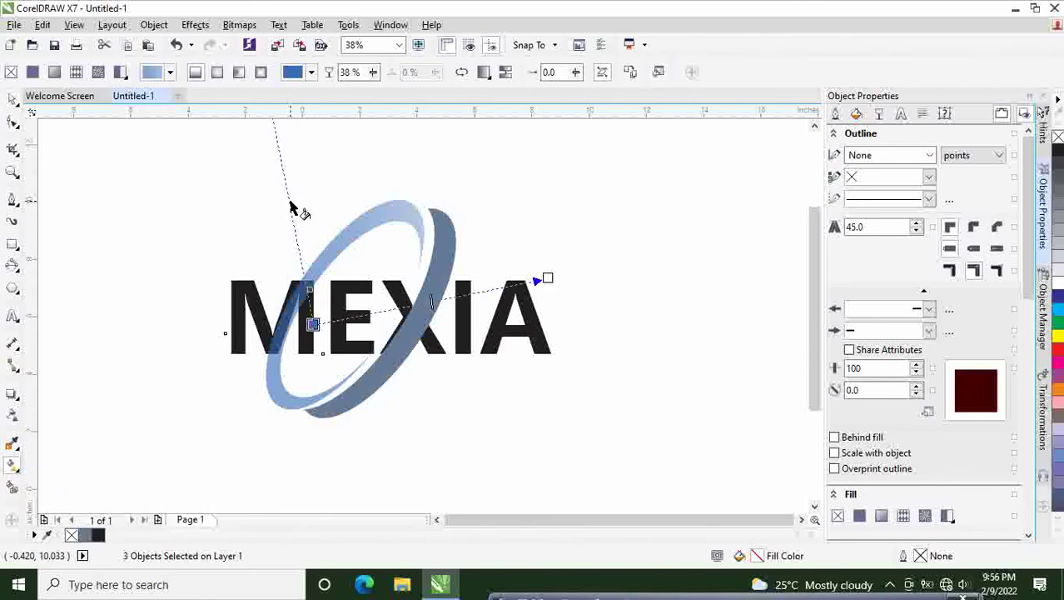
{"action": "left_click_drag", "start_coordinate": [289, 198], "coordinate": [316, 222]}
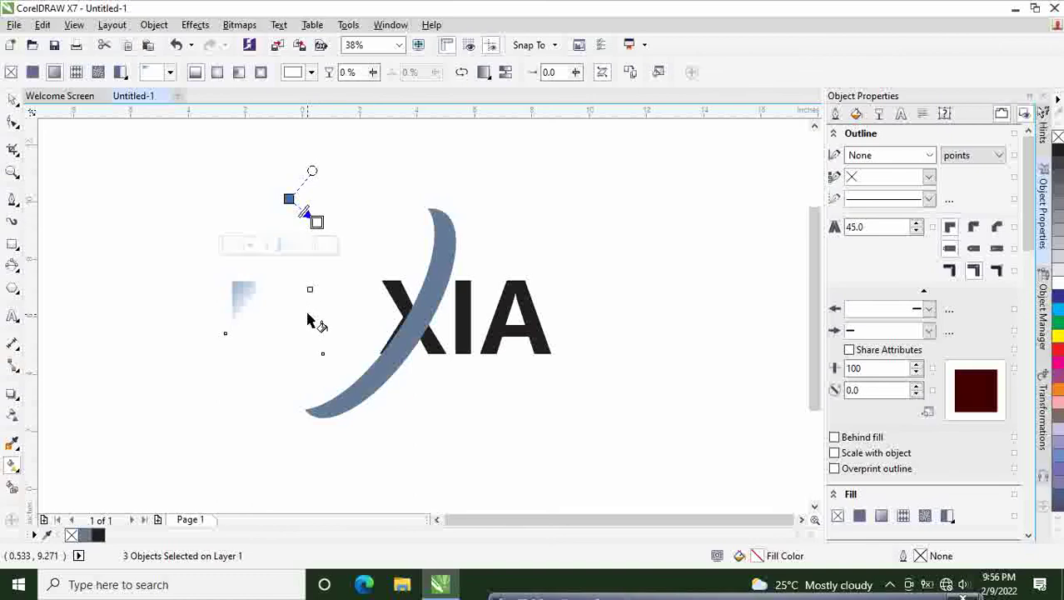
{"action": "key", "text": "ctrl+z"}
{"action": "left_click", "coordinate": [313, 324]}
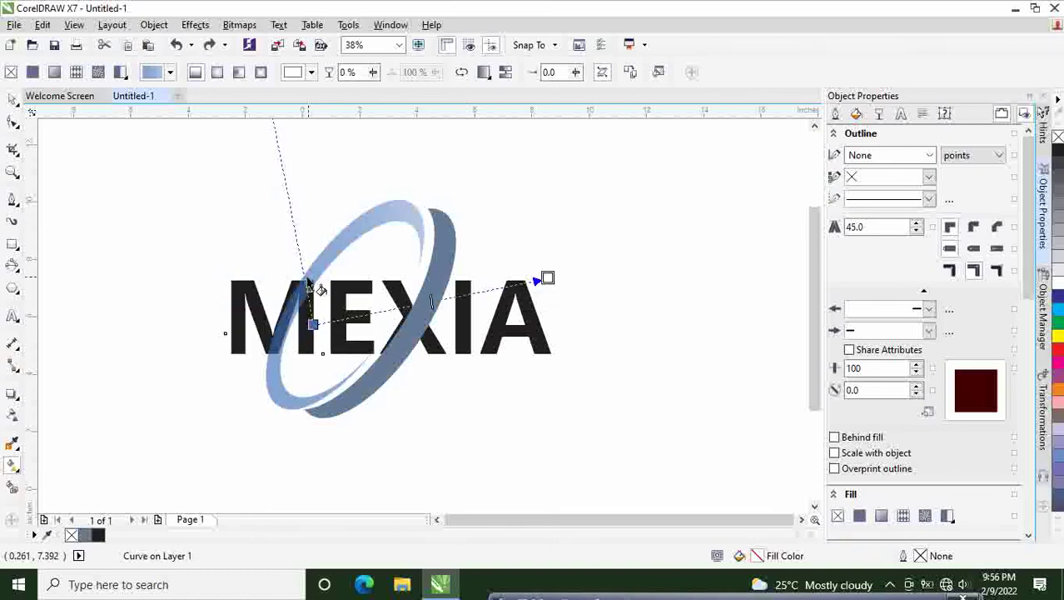
{"action": "left_click_drag", "start_coordinate": [313, 324], "coordinate": [316, 361]}
{"action": "left_click_drag", "start_coordinate": [232, 130], "coordinate": [320, 143]}
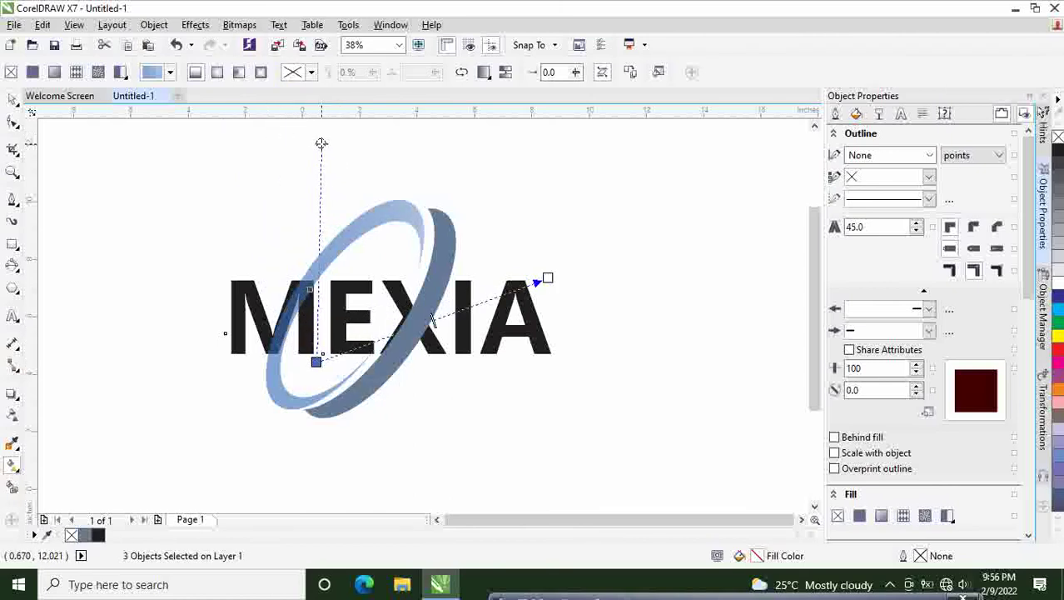
{"action": "left_click", "coordinate": [546, 280]}
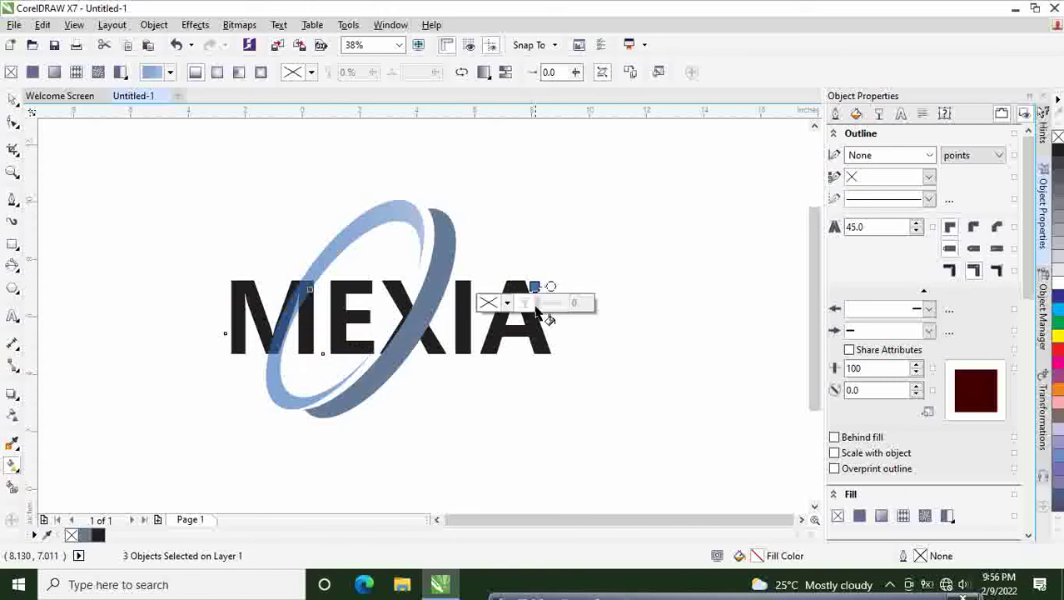
{"action": "left_click_drag", "start_coordinate": [534, 286], "coordinate": [446, 325]}
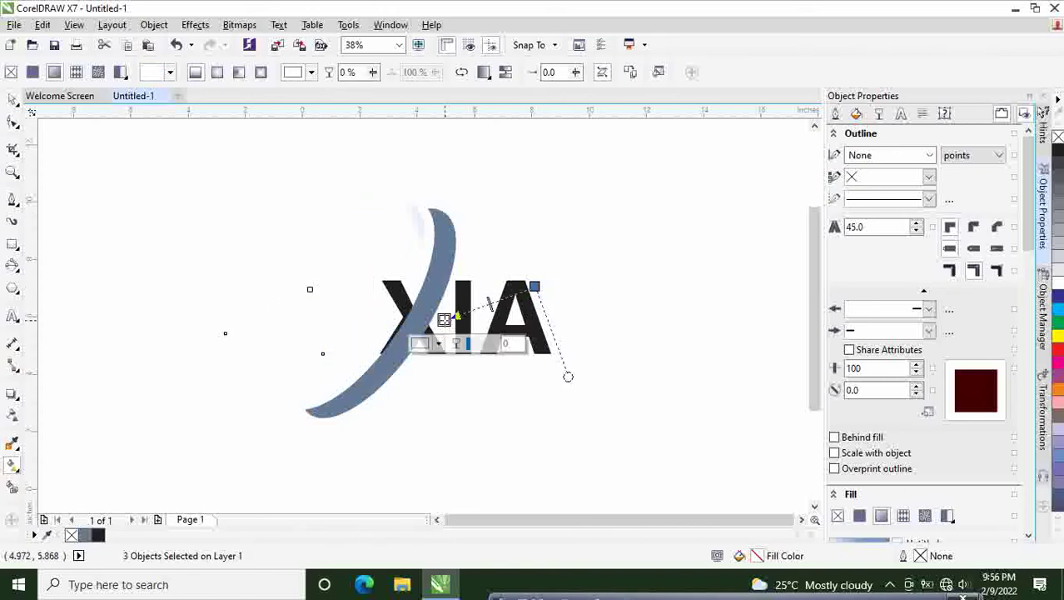
{"action": "key", "text": "ctrl+z"}
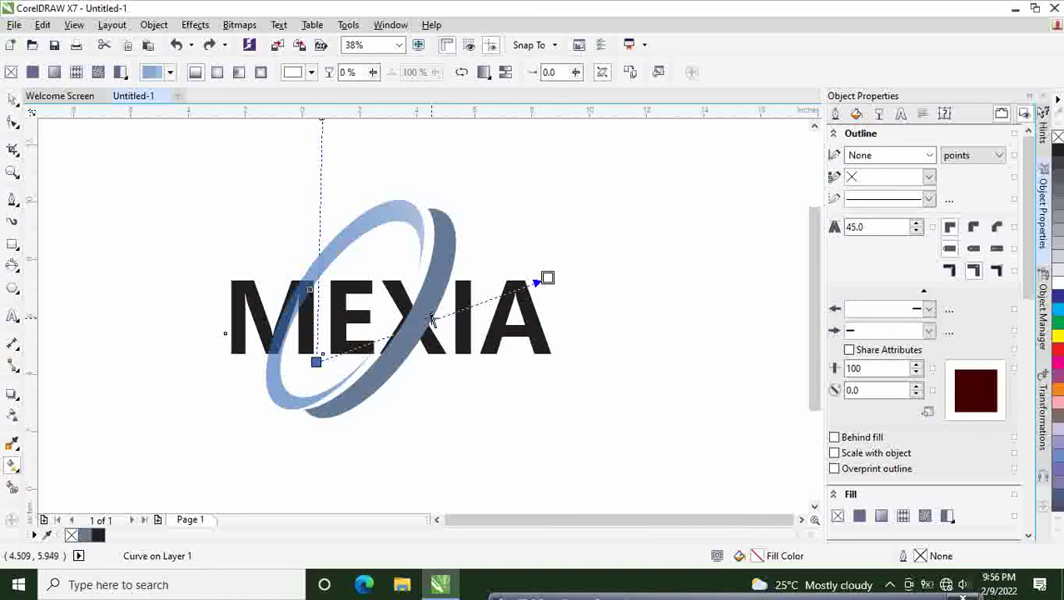
Step: Set the end colour of the gradients on the M, E, X and light ring to a strong red
{"action": "left_click", "coordinate": [537, 284]}
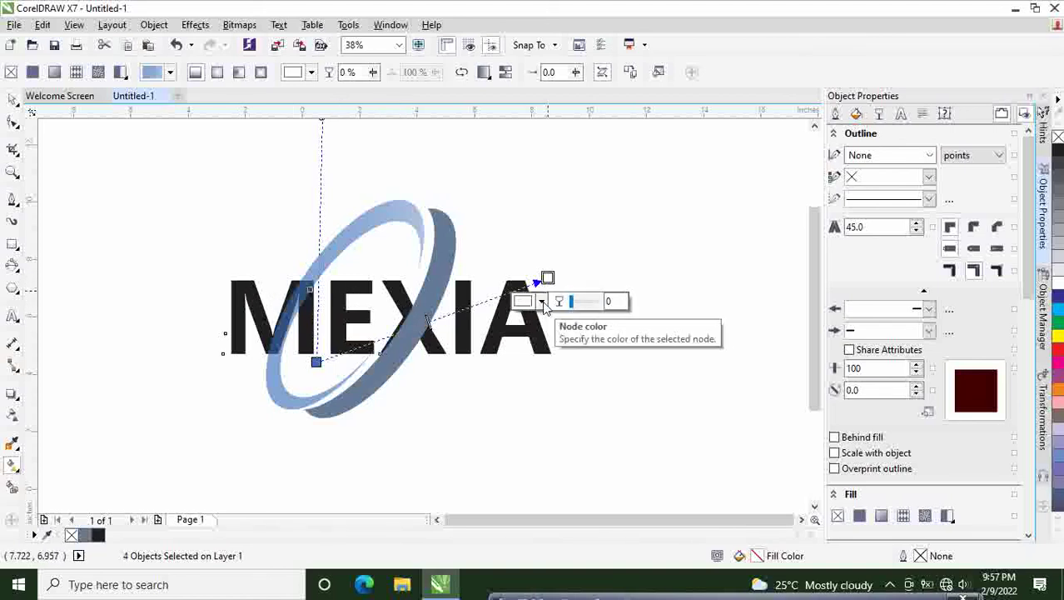
{"action": "left_click", "coordinate": [542, 303]}
{"action": "left_click", "coordinate": [599, 383]}
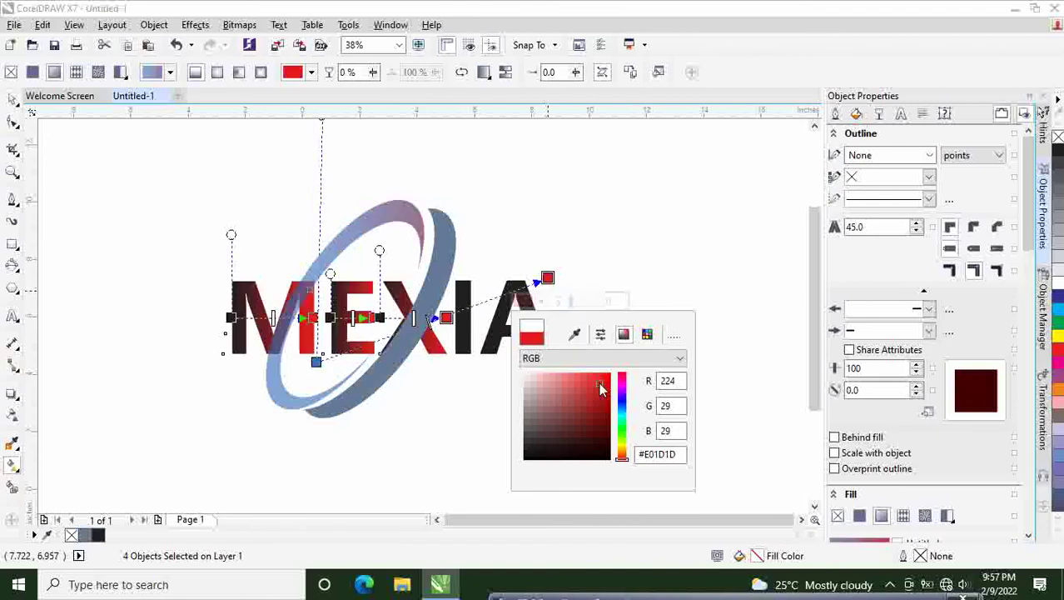
{"action": "left_click", "coordinate": [577, 379]}
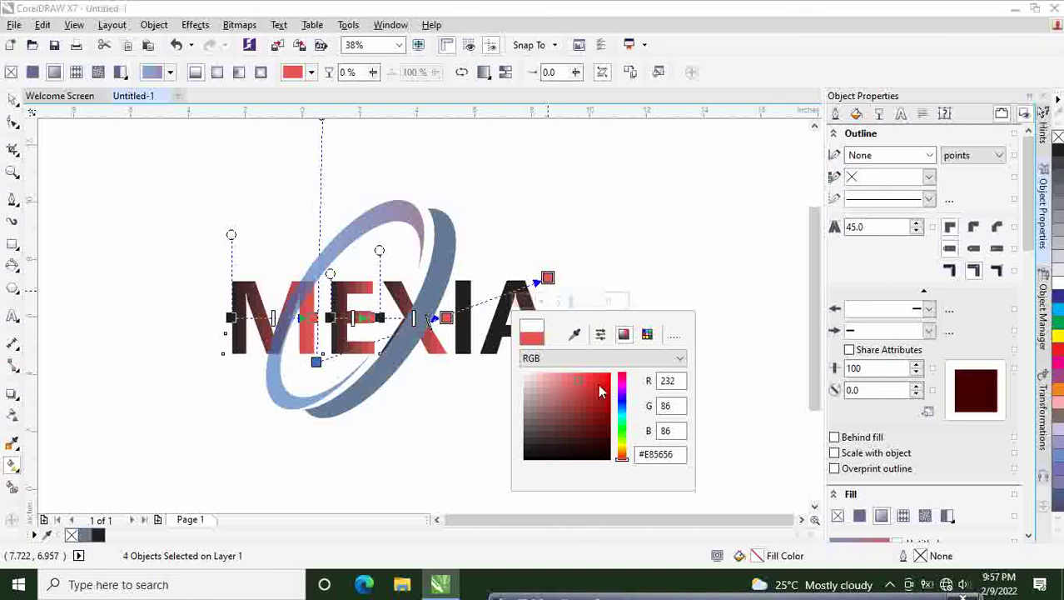
{"action": "left_click", "coordinate": [599, 387]}
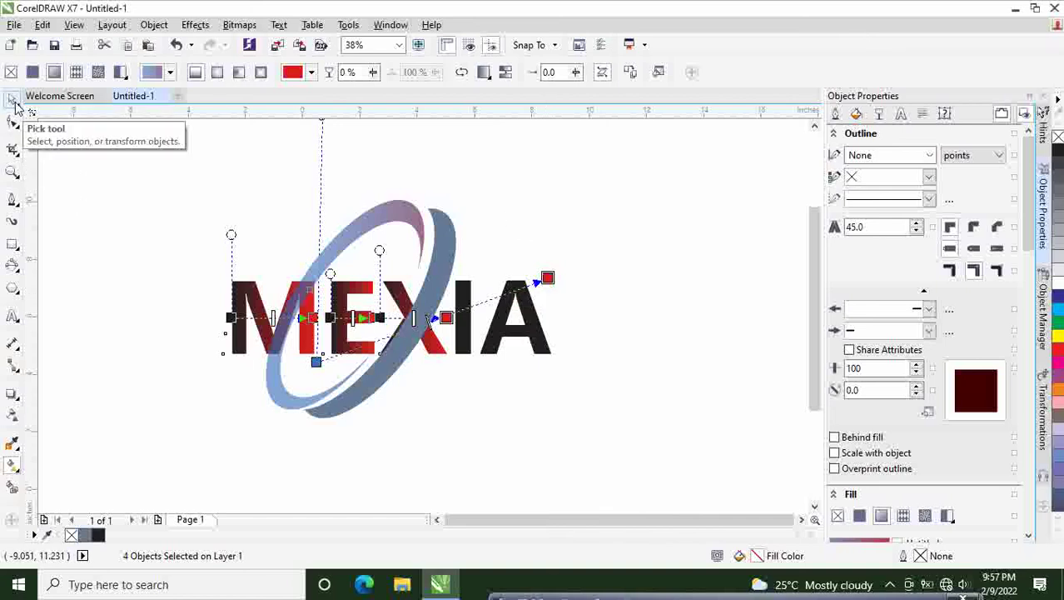
Step: Select the X, I, A and crescent, and apply a linear Interactive Fill rising vertically from the A to well above the wordmark
{"action": "left_click", "coordinate": [14, 102]}
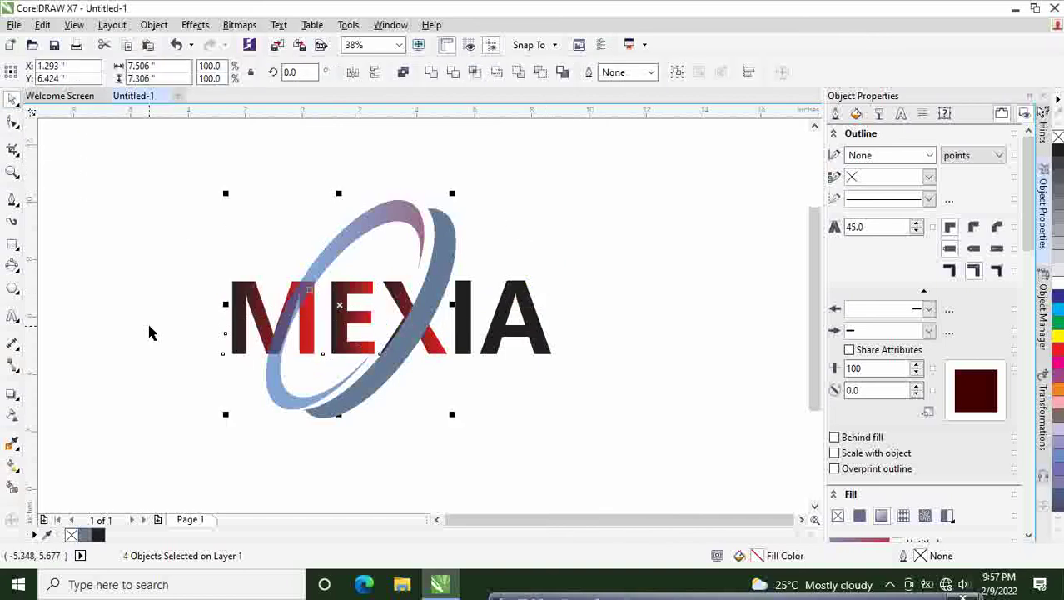
{"action": "left_click", "coordinate": [597, 380]}
{"action": "left_click", "coordinate": [470, 331]}
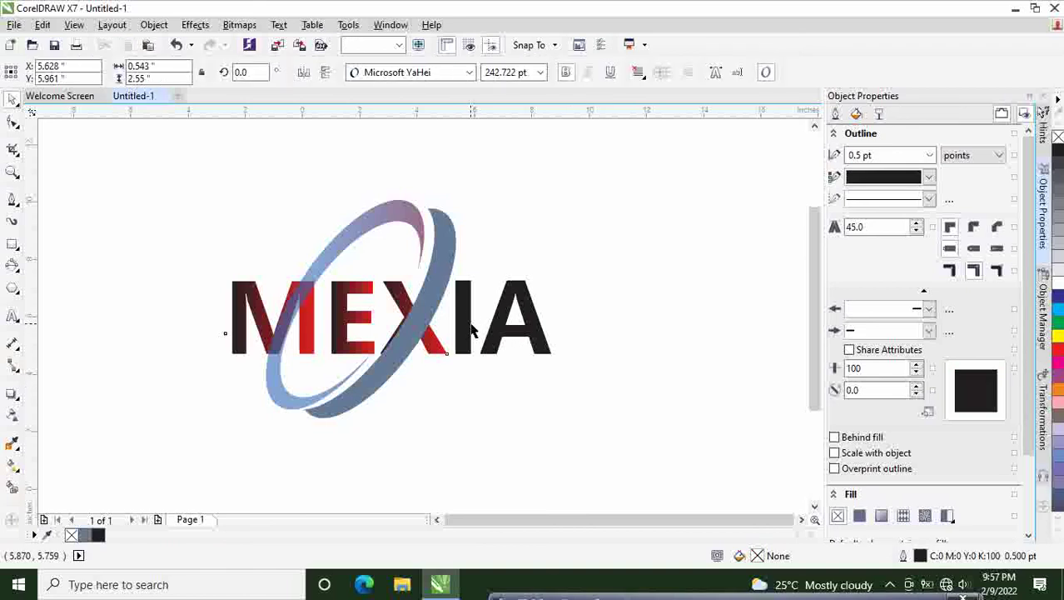
{"action": "left_click", "coordinate": [538, 334], "text": "shift"}
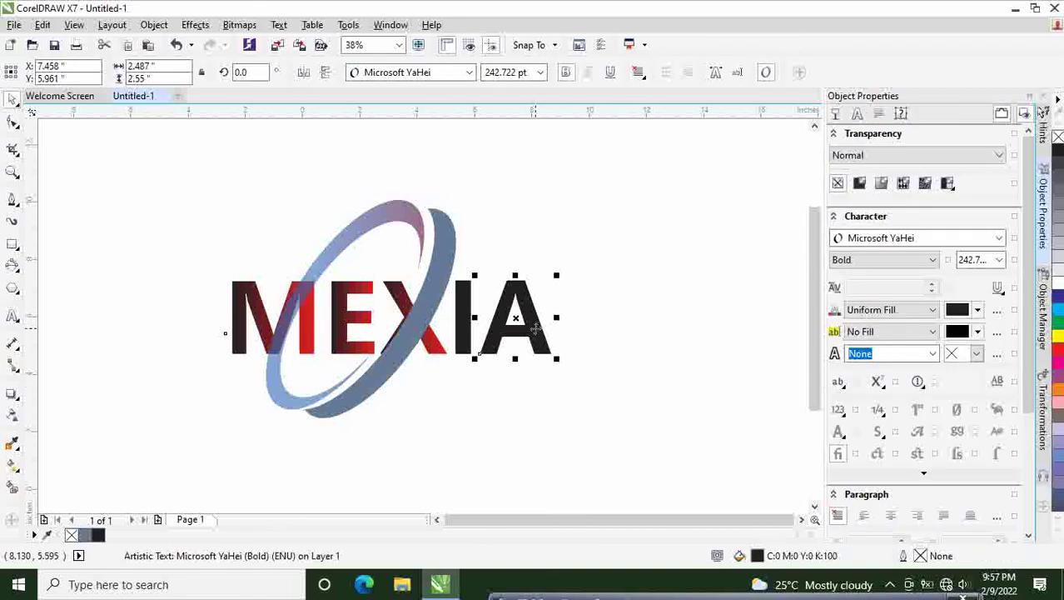
{"action": "left_click", "coordinate": [434, 346], "text": "shift"}
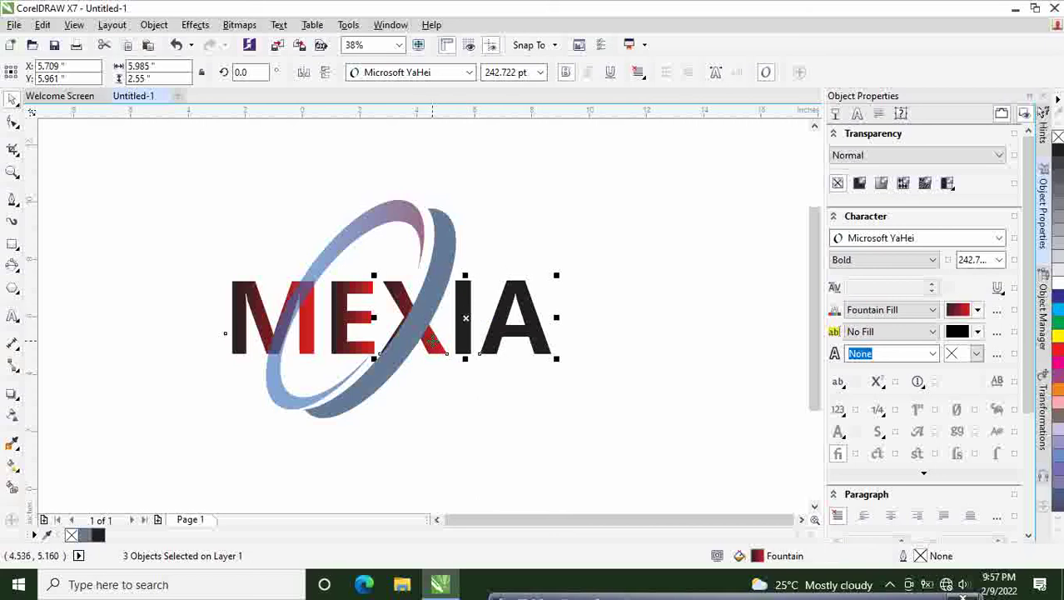
{"action": "left_click", "coordinate": [439, 274], "text": "shift"}
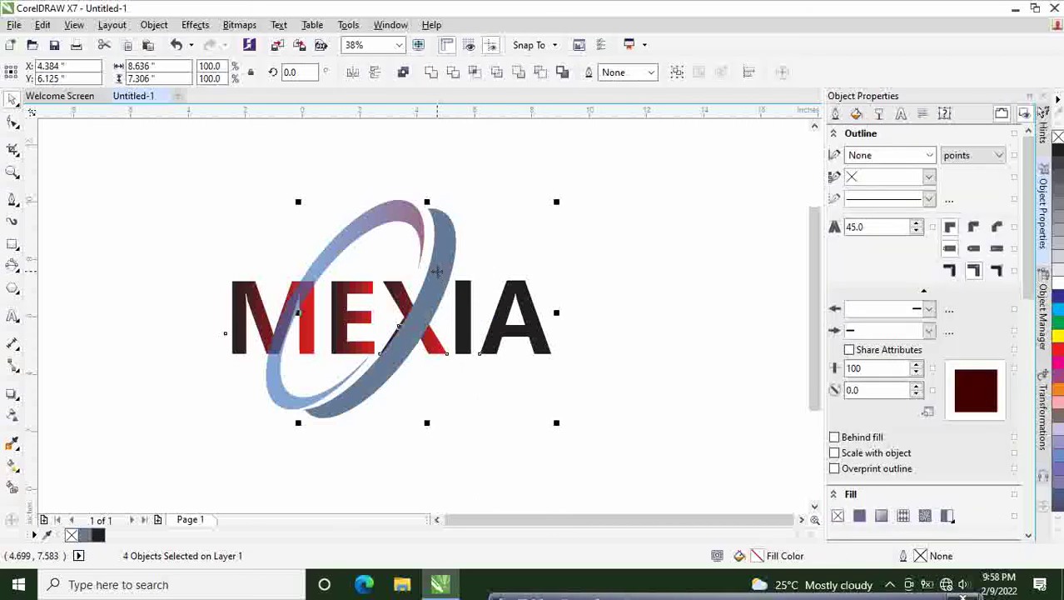
{"action": "left_click", "coordinate": [17, 468]}
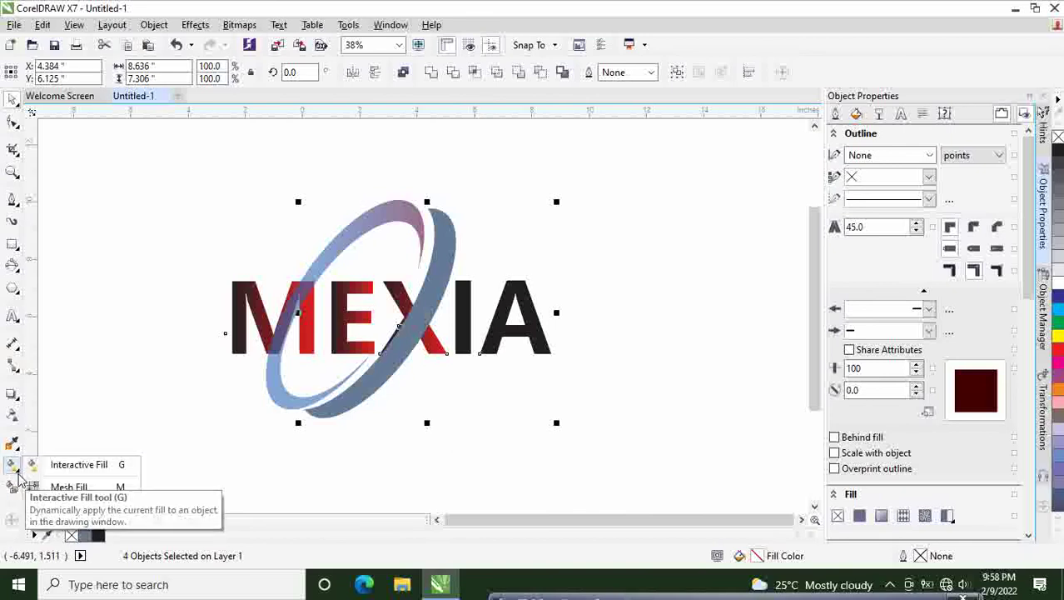
{"action": "left_click", "coordinate": [82, 464]}
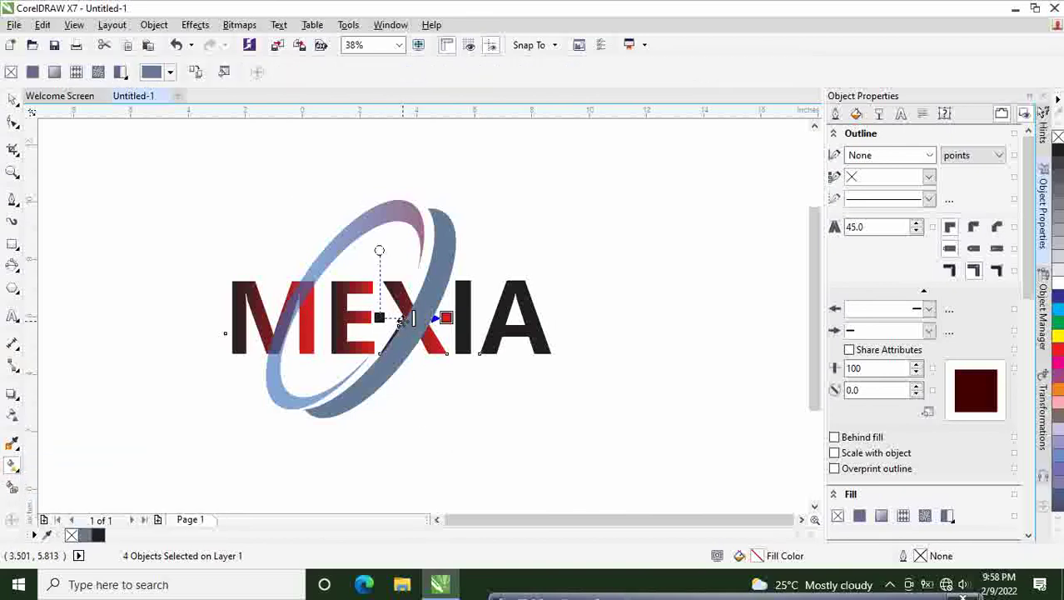
{"action": "left_click_drag", "start_coordinate": [401, 321], "coordinate": [505, 331]}
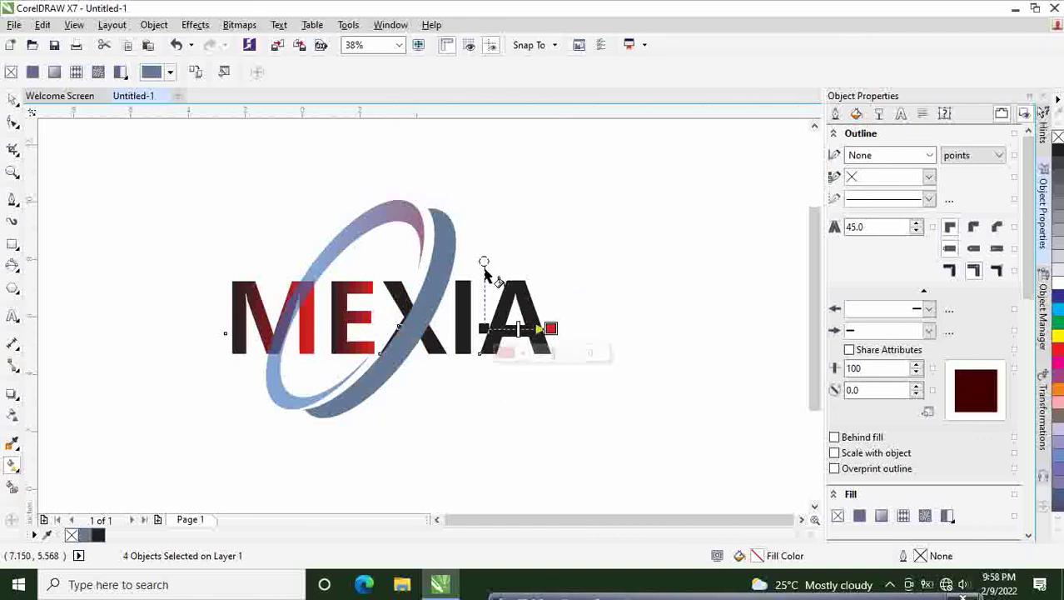
{"action": "left_click_drag", "start_coordinate": [484, 261], "coordinate": [483, 246]}
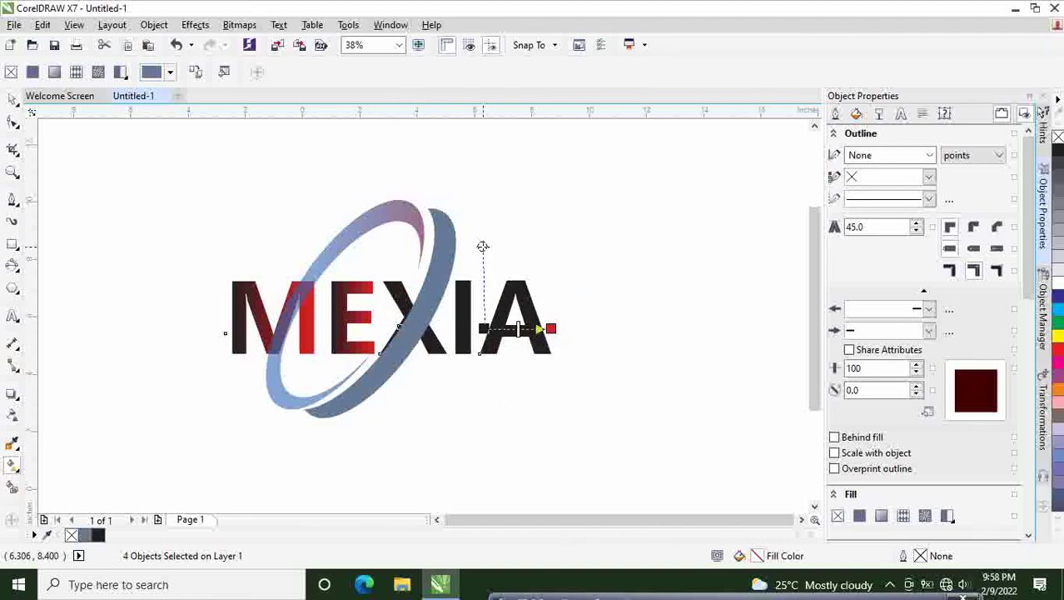
{"action": "left_click_drag", "start_coordinate": [541, 339], "coordinate": [539, 148]}
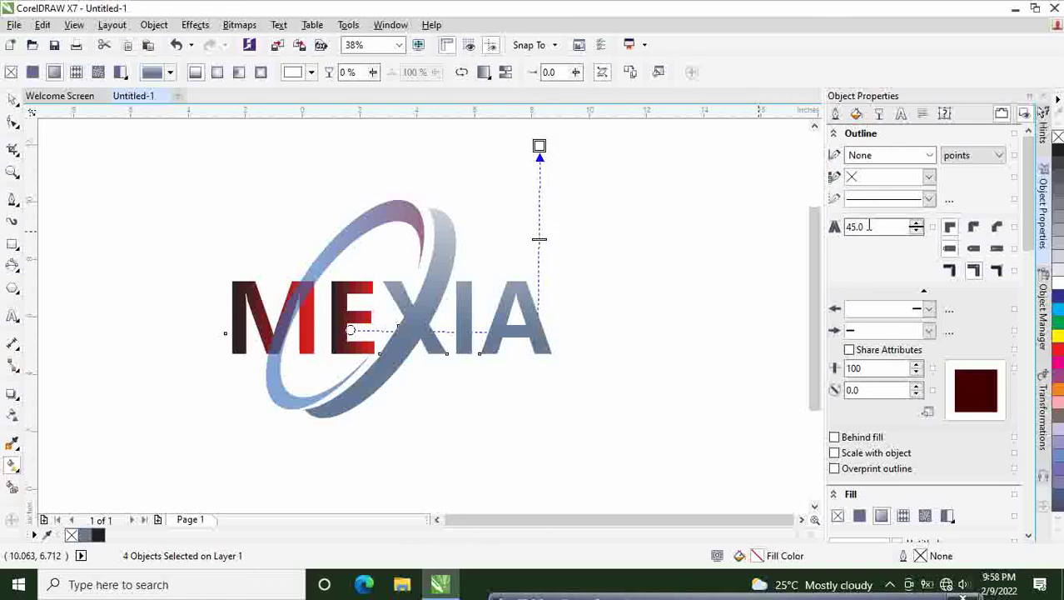
Step: Try cyan, blue and red as the end colour of the gradient on the X, I, A and crescent
{"action": "left_click", "coordinate": [1059, 313]}
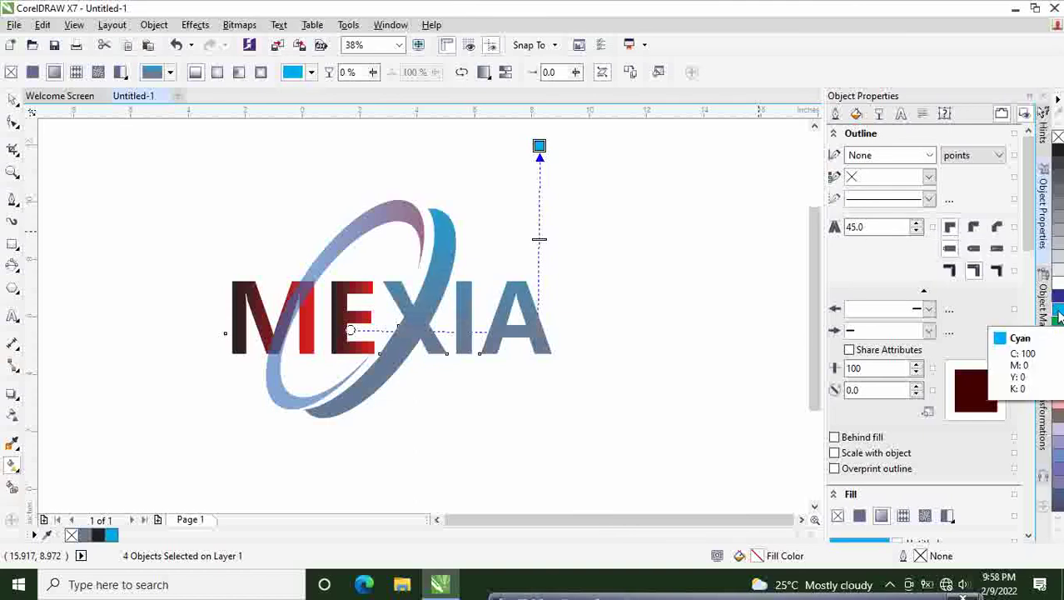
{"action": "left_click", "coordinate": [1058, 304]}
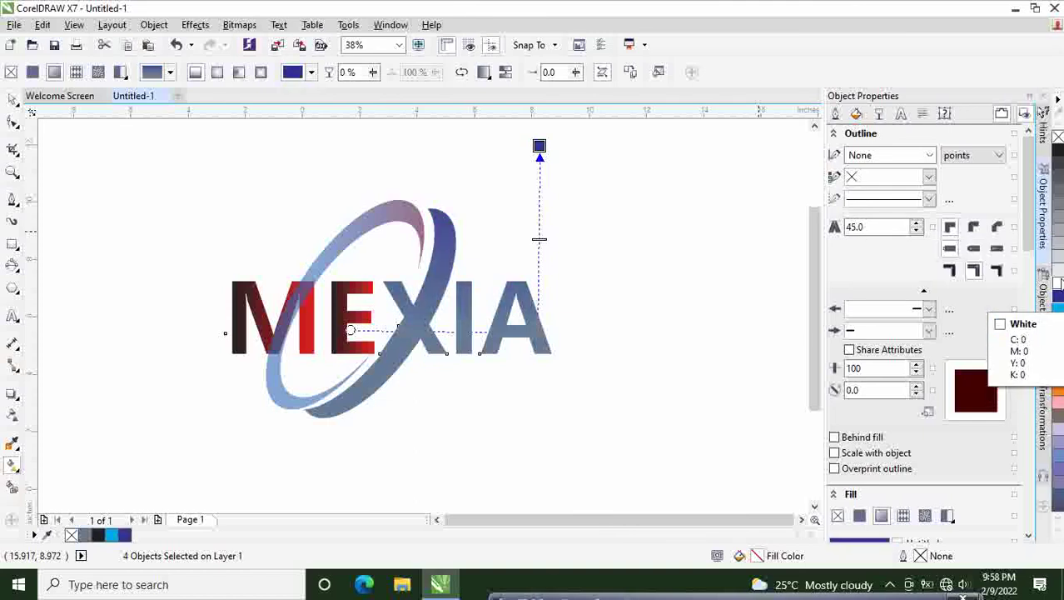
{"action": "left_click", "coordinate": [1059, 354]}
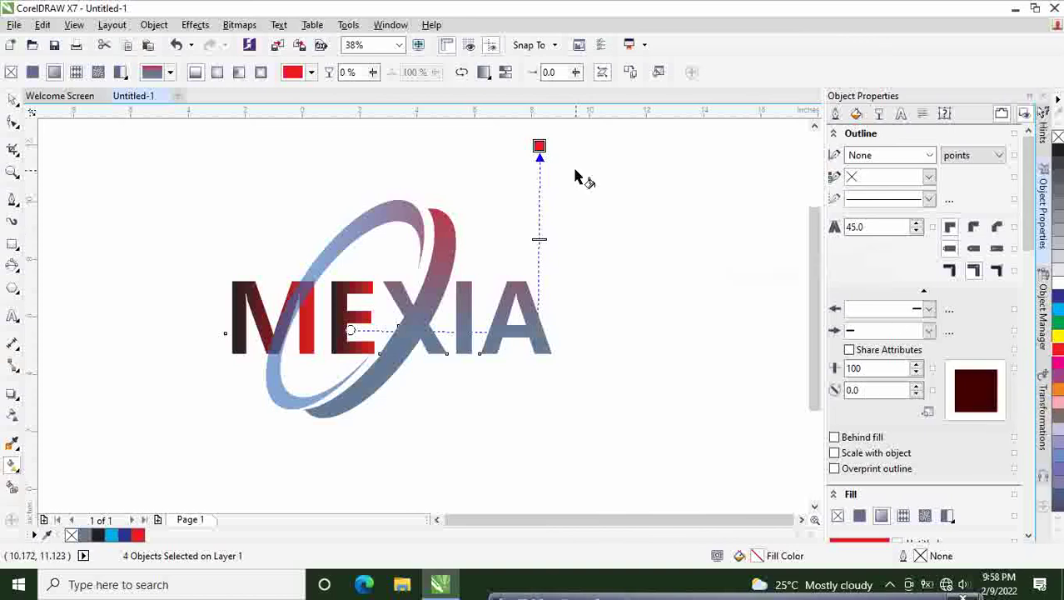
Step: Set the end node of the gradient on the X, I, A and crescent to Ruby Red from the CMYK Palette
{"action": "left_click", "coordinate": [540, 146]}
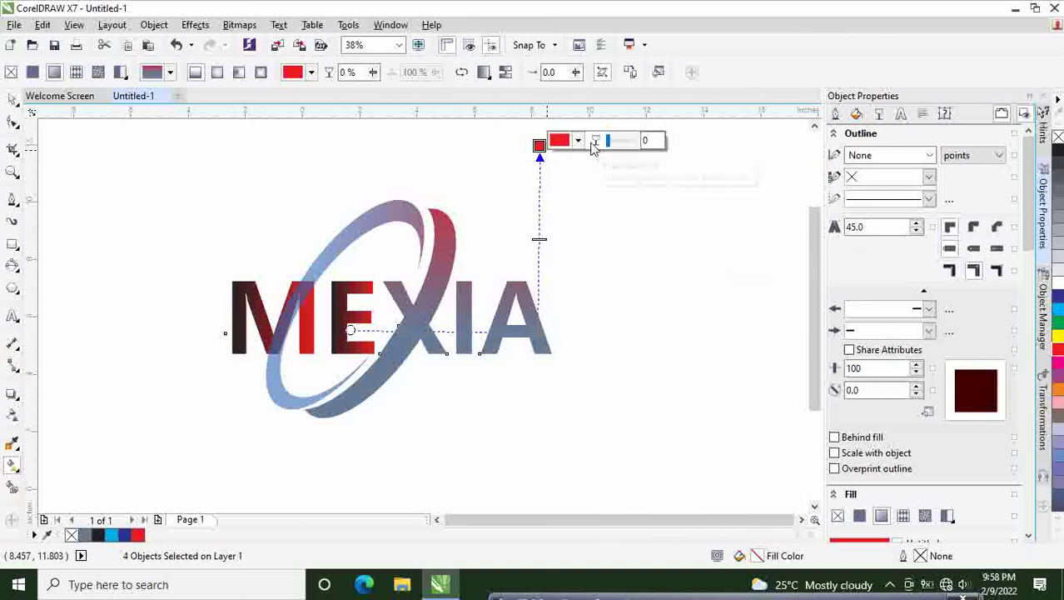
{"action": "left_click", "coordinate": [578, 142]}
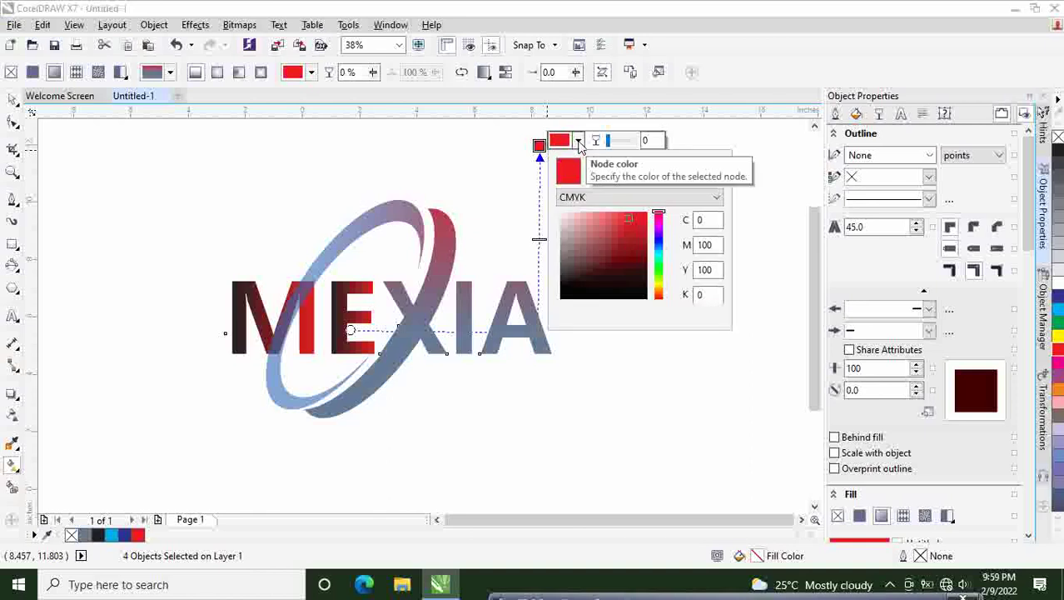
{"action": "left_click", "coordinate": [615, 219]}
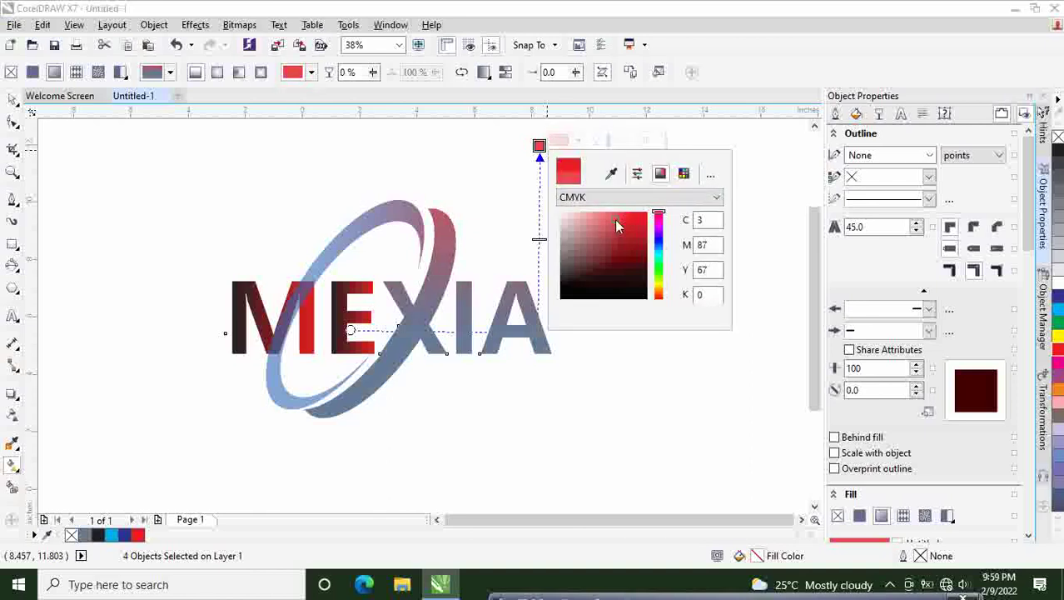
{"action": "left_click", "coordinate": [611, 239]}
{"action": "left_click", "coordinate": [625, 249]}
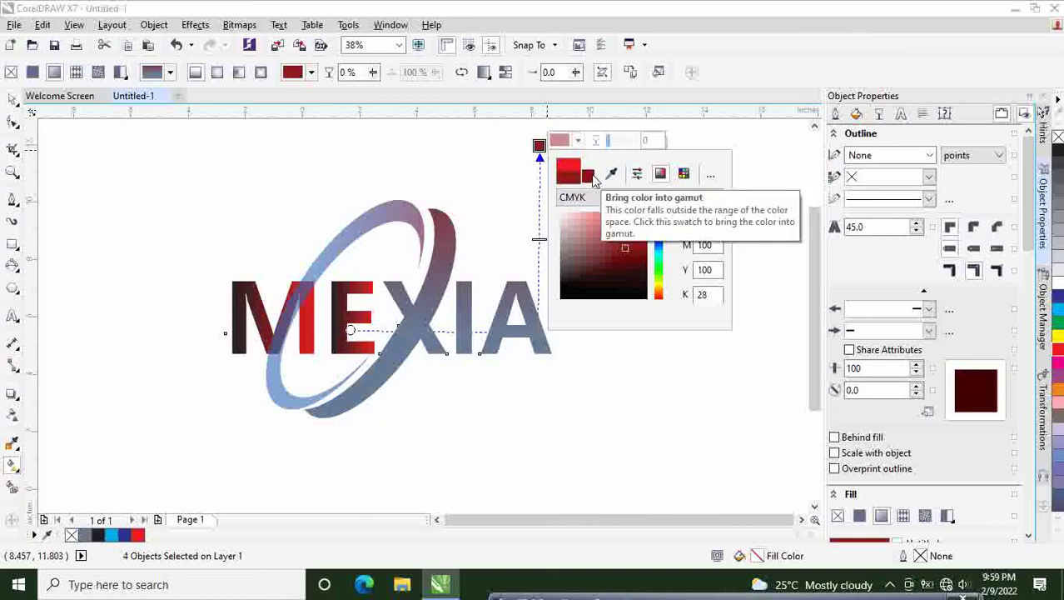
{"action": "left_click", "coordinate": [682, 175]}
{"action": "left_click", "coordinate": [640, 231]}
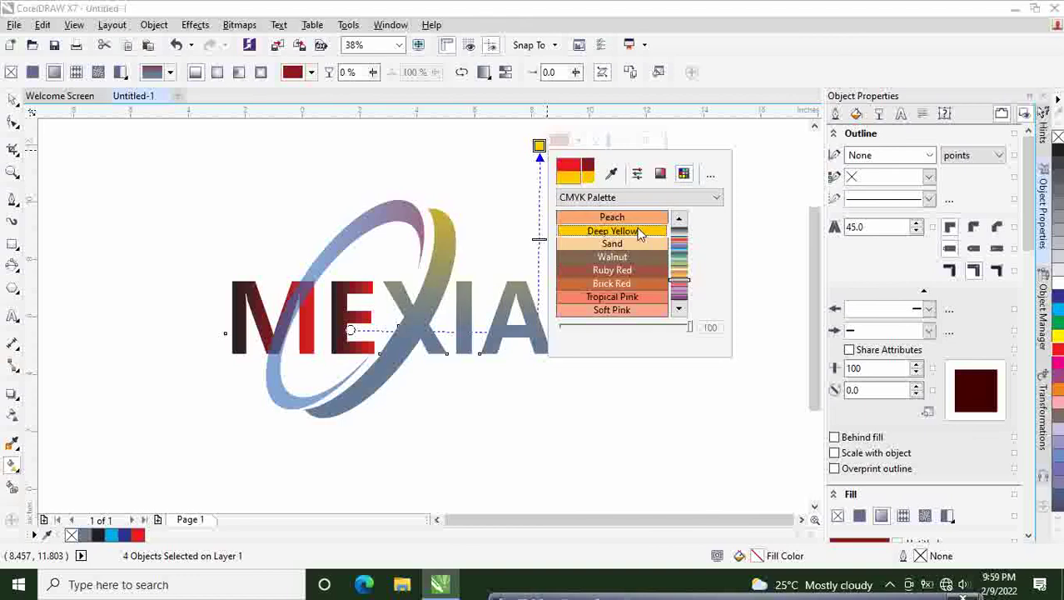
{"action": "left_click", "coordinate": [616, 272]}
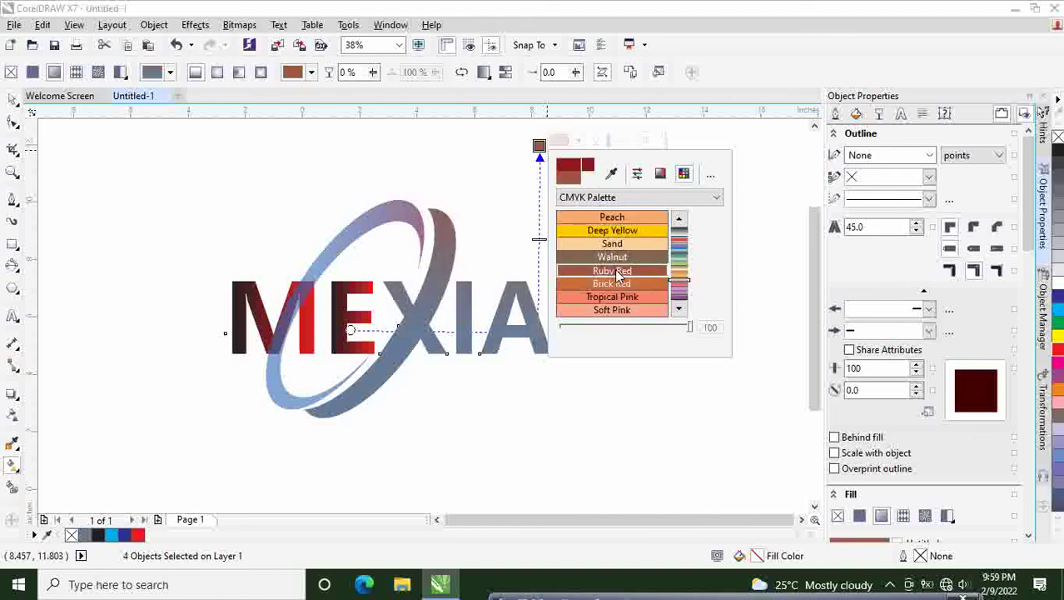
{"action": "left_click", "coordinate": [678, 221]}
{"action": "left_click", "coordinate": [679, 220]}
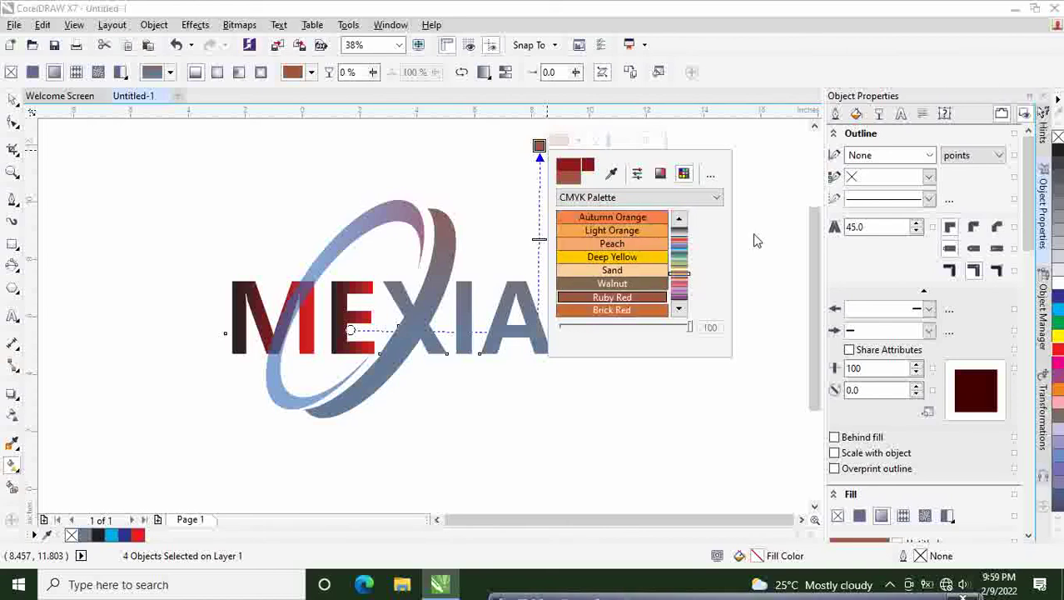
{"action": "left_click", "coordinate": [756, 240]}
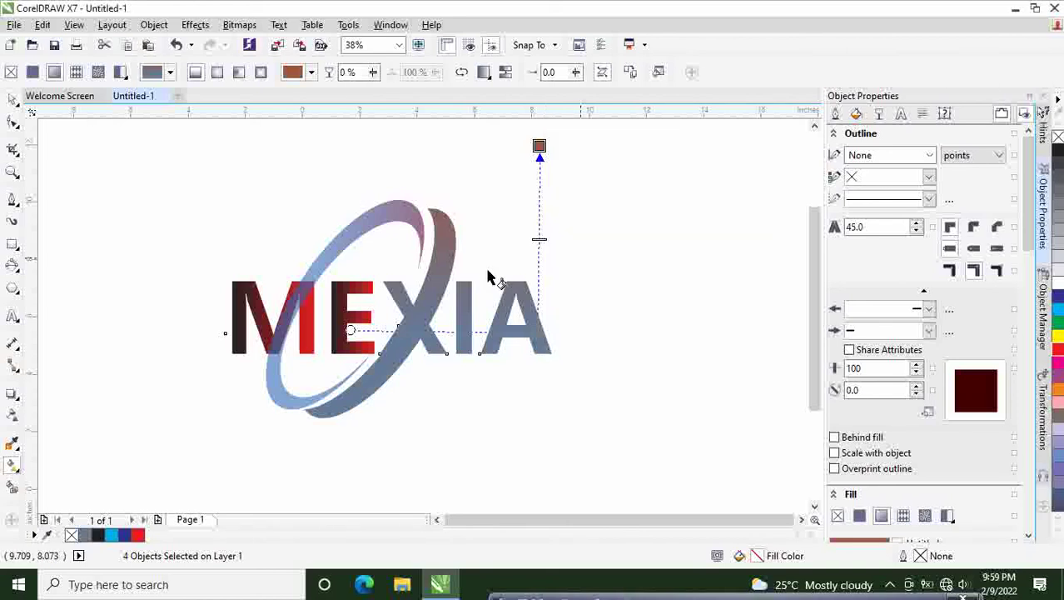
Step: Select the entire MEXIA logo and move it about 3.1 inches right and 0.3 inches down on the page
{"action": "left_click", "coordinate": [13, 98]}
{"action": "left_click", "coordinate": [84, 244]}
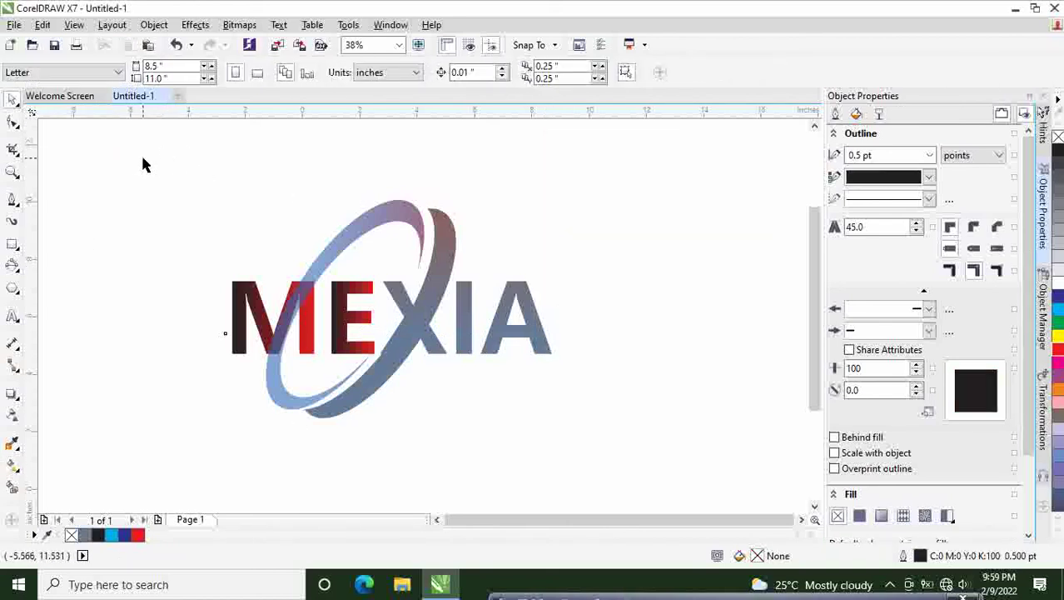
{"action": "left_click_drag", "start_coordinate": [143, 159], "coordinate": [642, 435]}
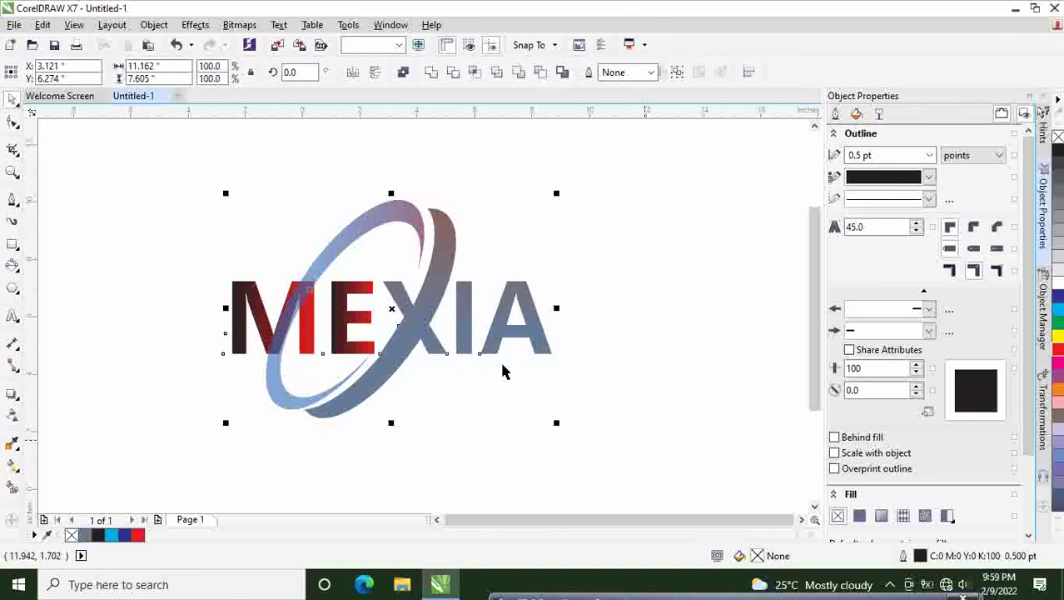
{"action": "left_click_drag", "start_coordinate": [396, 309], "coordinate": [485, 317]}
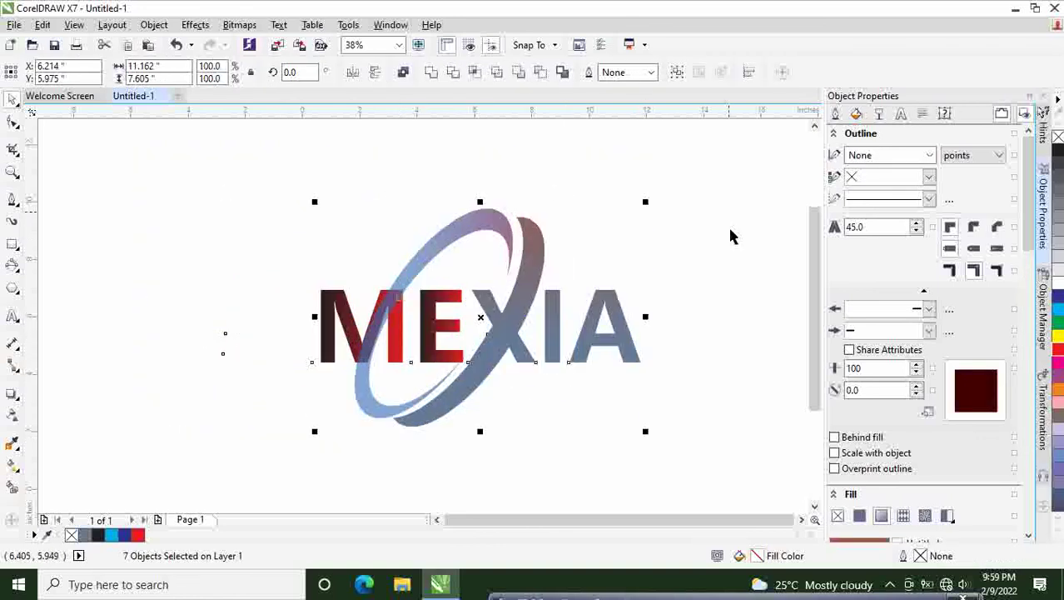
{"action": "left_click", "coordinate": [743, 249]}
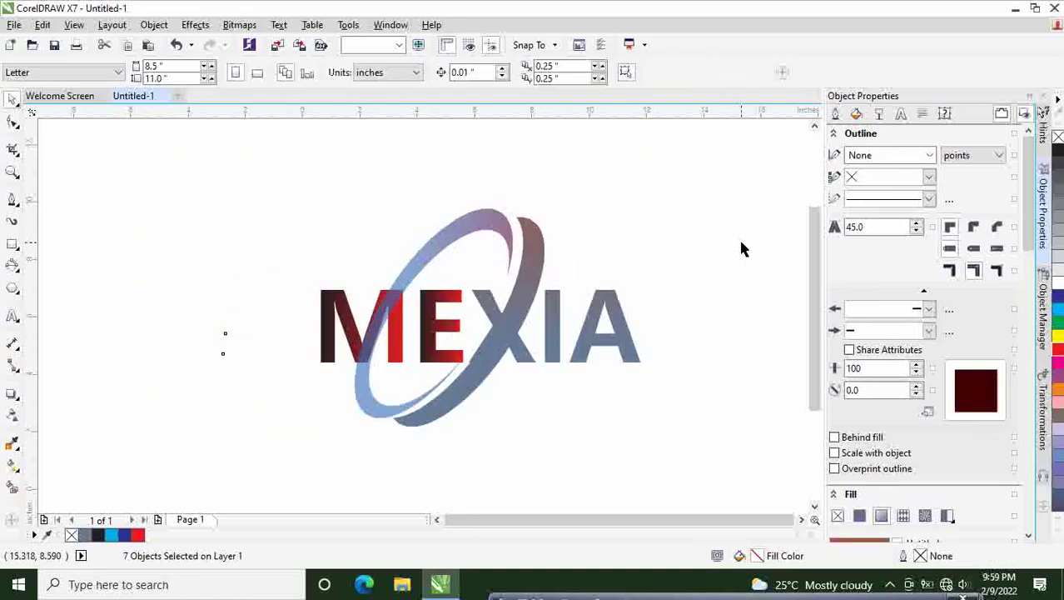
{"action": "left_click", "coordinate": [345, 305]}
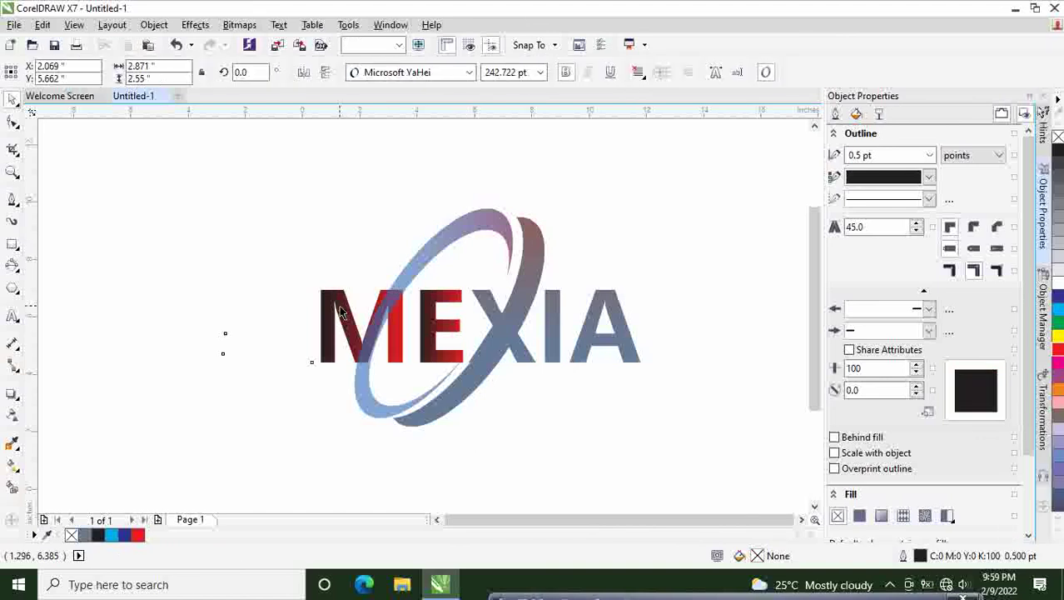
{"action": "left_click", "coordinate": [440, 253], "text": "shift"}
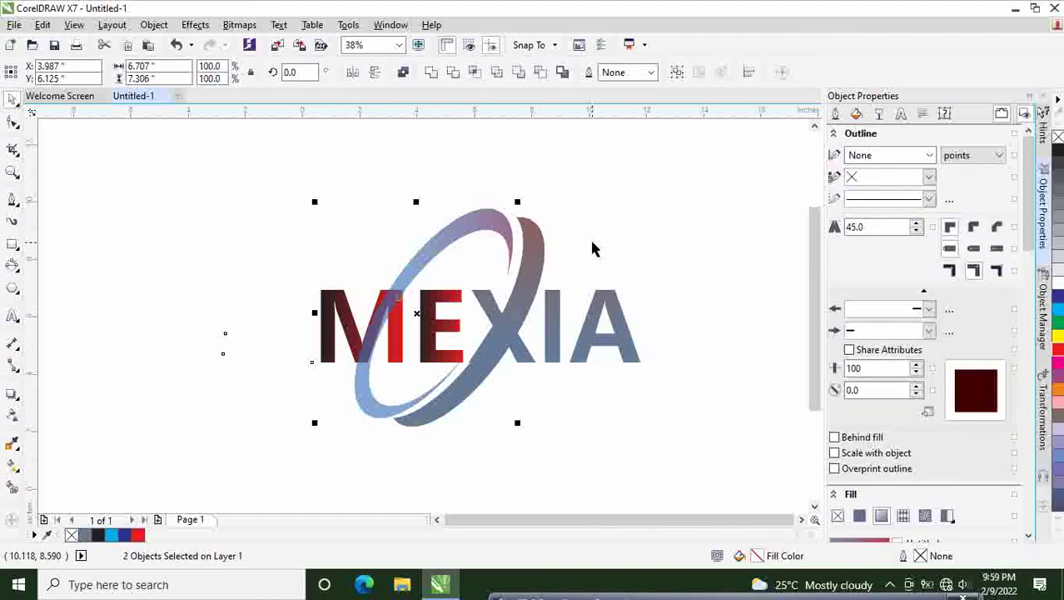
{"action": "left_click", "coordinate": [253, 189]}
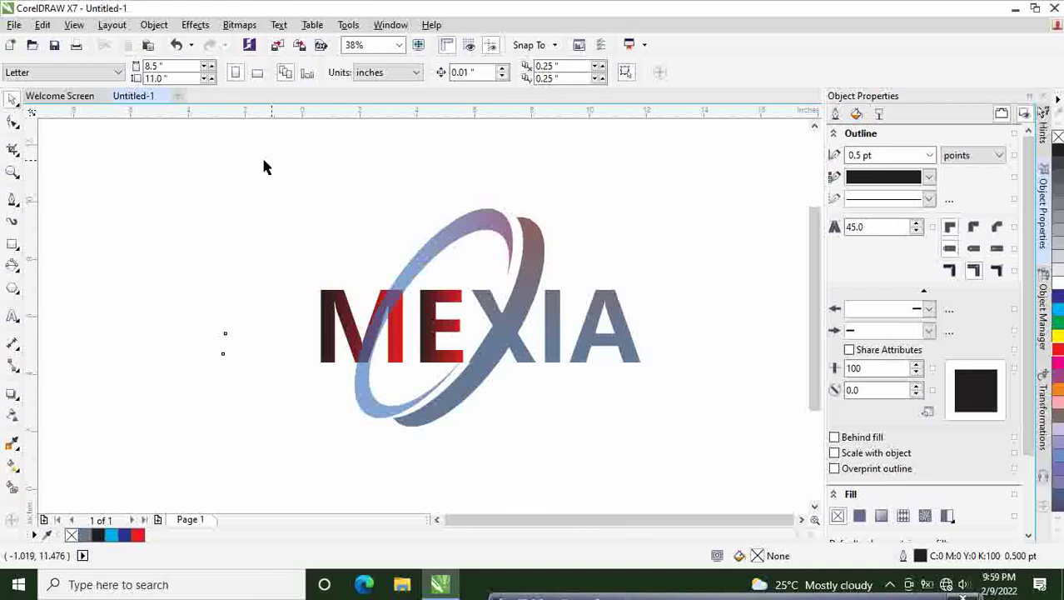
Step: Try a 36 pt green outline on all the letters, the ring and the crescent
{"action": "left_click_drag", "start_coordinate": [307, 167], "coordinate": [667, 446]}
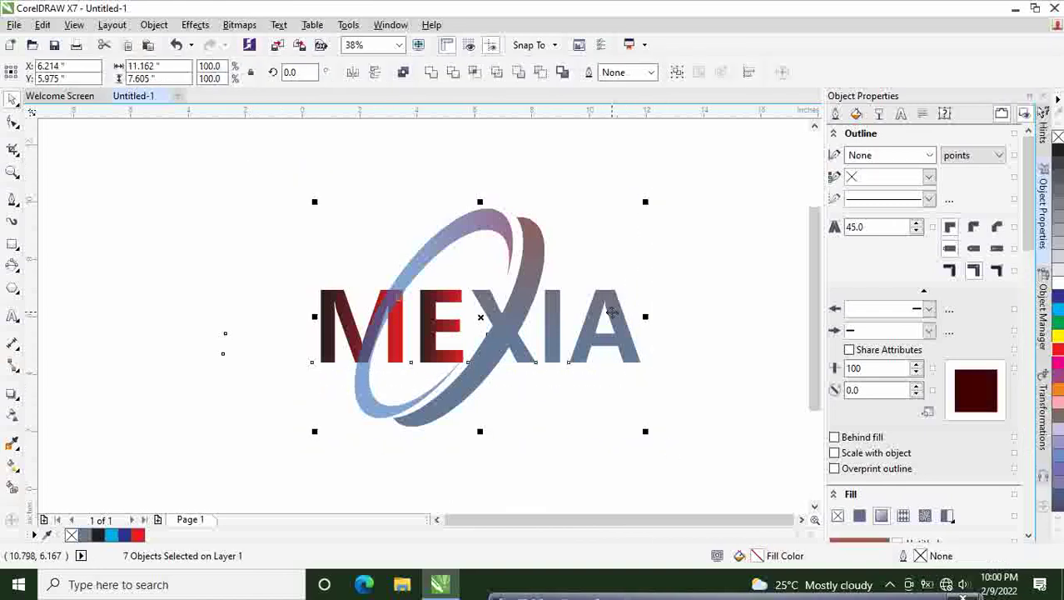
{"action": "left_click", "coordinate": [929, 159]}
{"action": "left_click", "coordinate": [928, 156]}
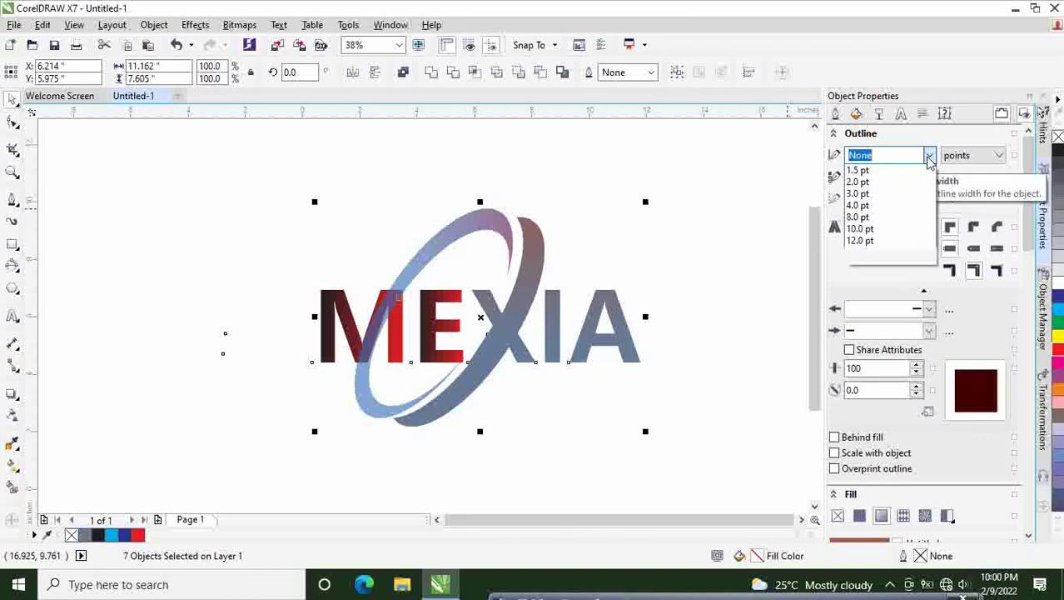
{"action": "left_click", "coordinate": [861, 335]}
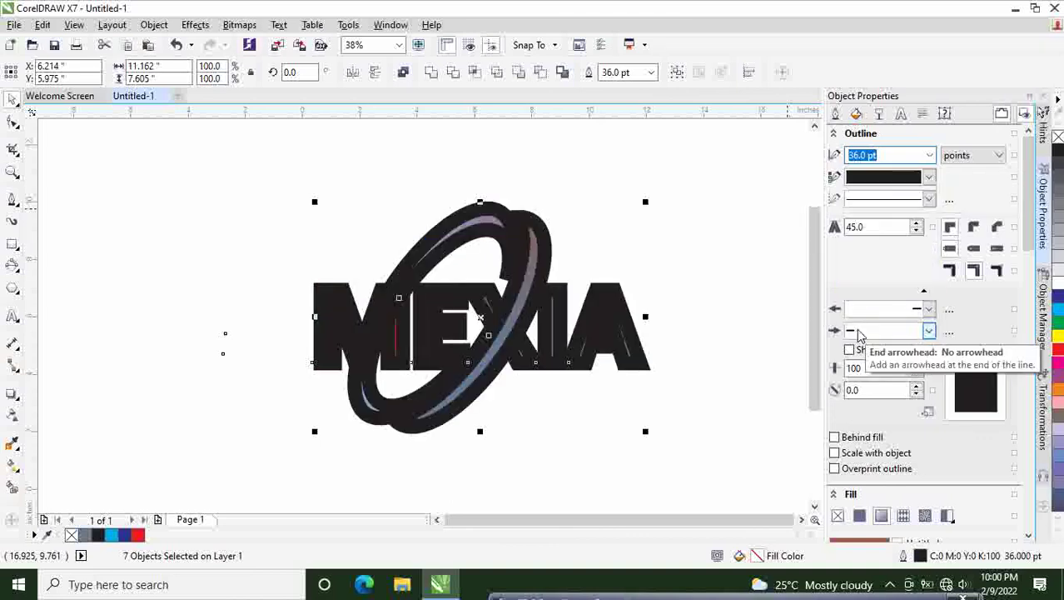
{"action": "left_click", "coordinate": [930, 178]}
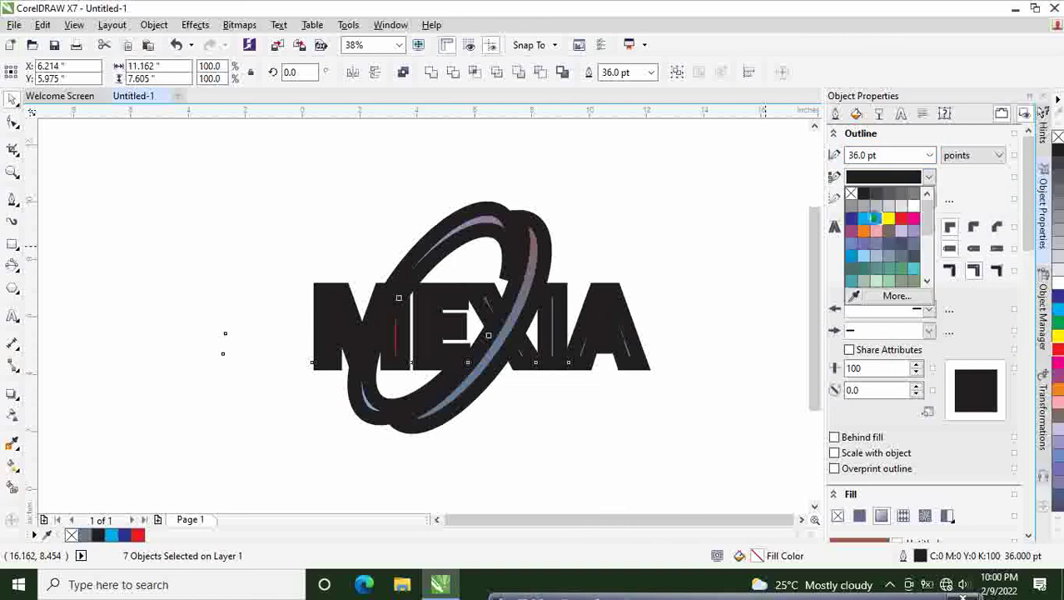
{"action": "left_click", "coordinate": [875, 224]}
{"action": "left_click", "coordinate": [708, 254]}
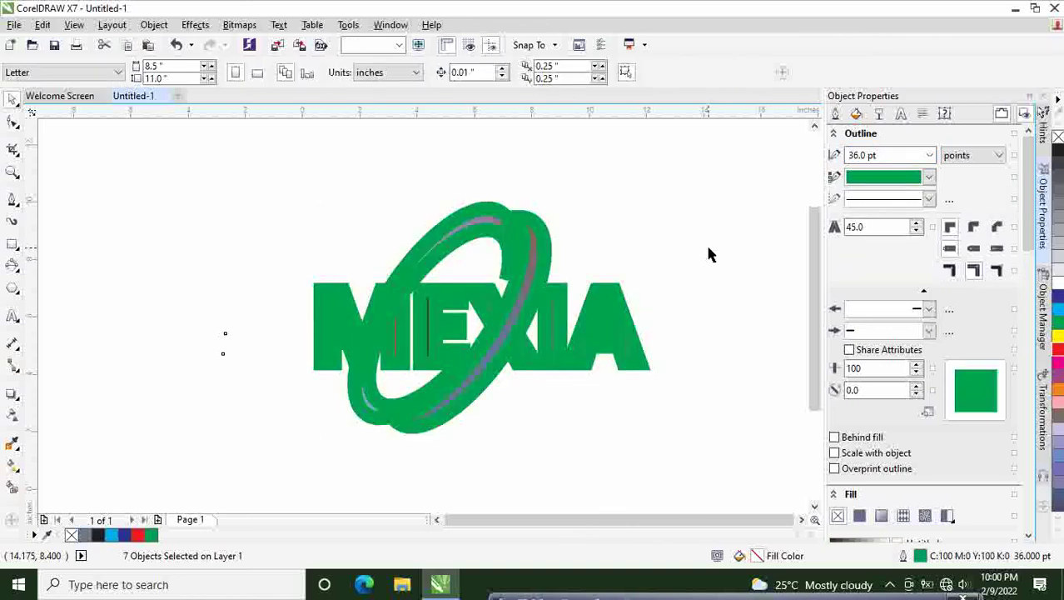
Step: Undo the green outline colour and the 36 pt outline width on the logo, and clear the selection
{"action": "key", "text": "ctrl+z"}
{"action": "key", "text": "ctrl+z"}
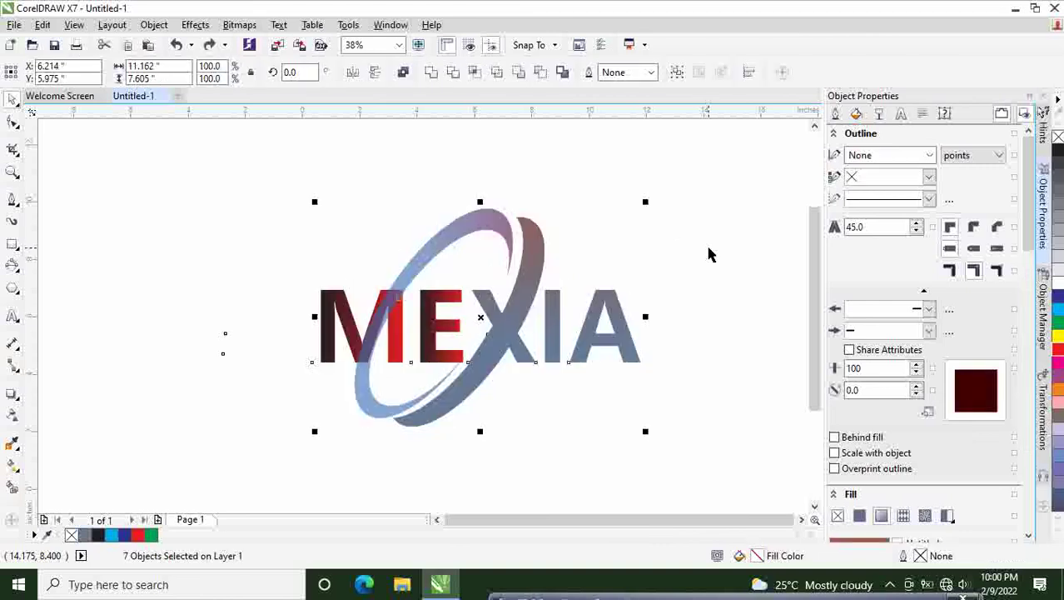
{"action": "left_click", "coordinate": [560, 200]}
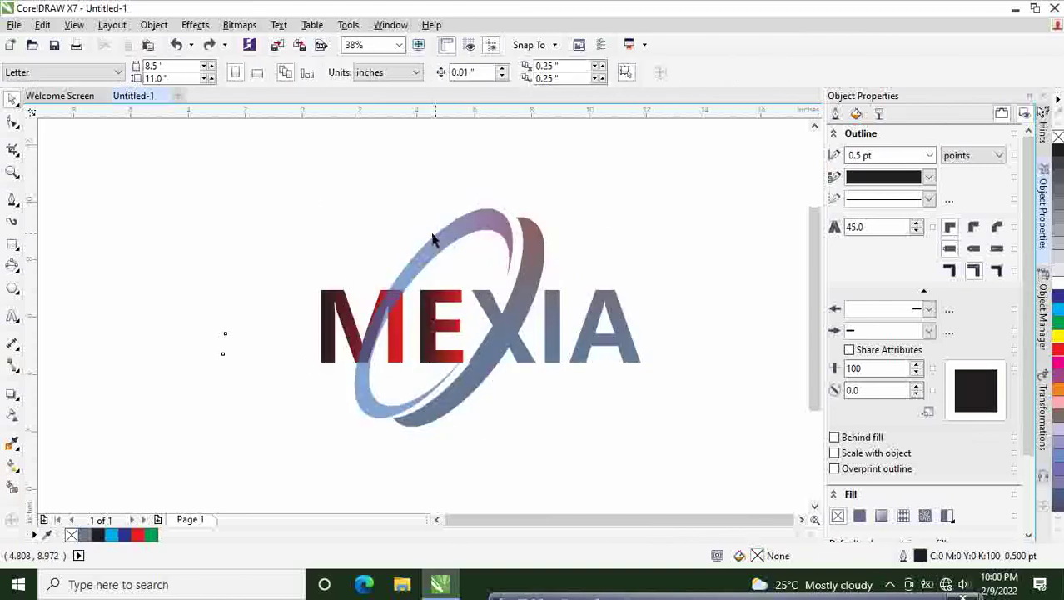
{"action": "left_click", "coordinate": [435, 252]}
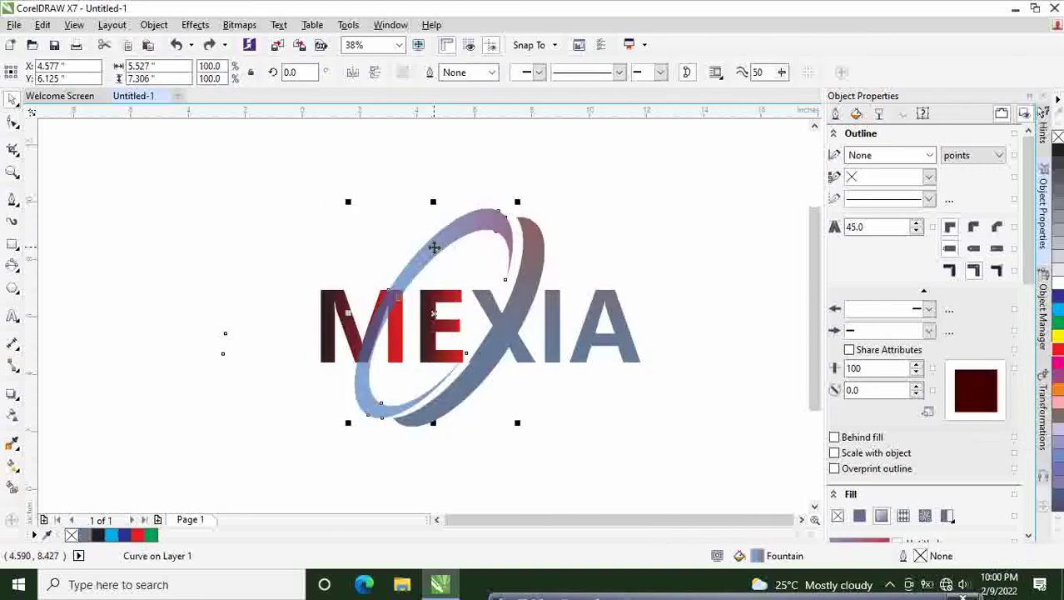
{"action": "key", "text": "ctrl+z"}
{"action": "left_click", "coordinate": [628, 137]}
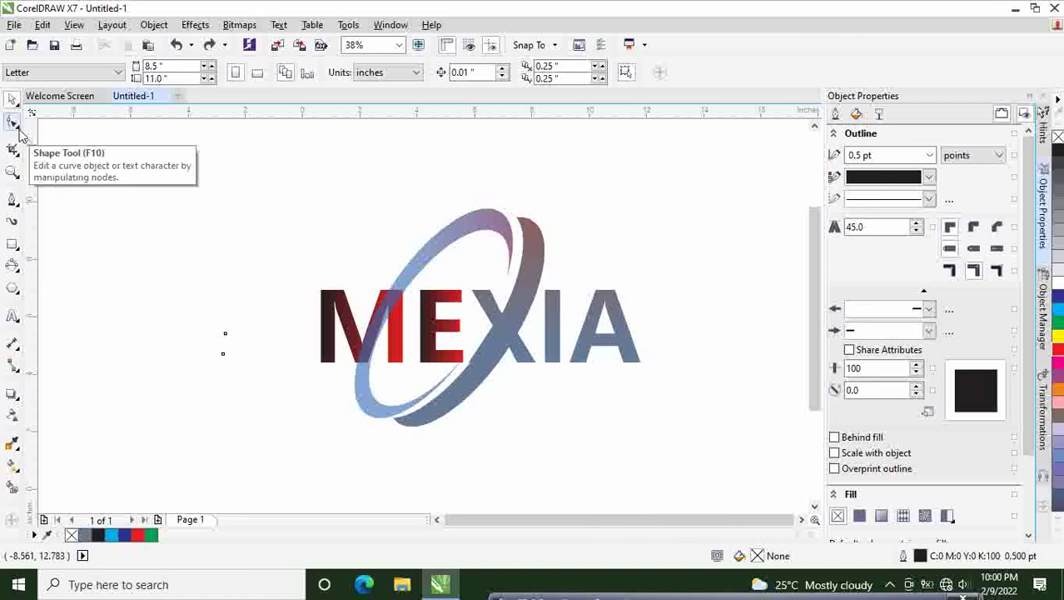
Step: Export the logo as a PNG to the BestLogos folder, using 24-bit RGB colour with transparency and anti-aliasing
{"action": "left_click", "coordinate": [14, 25]}
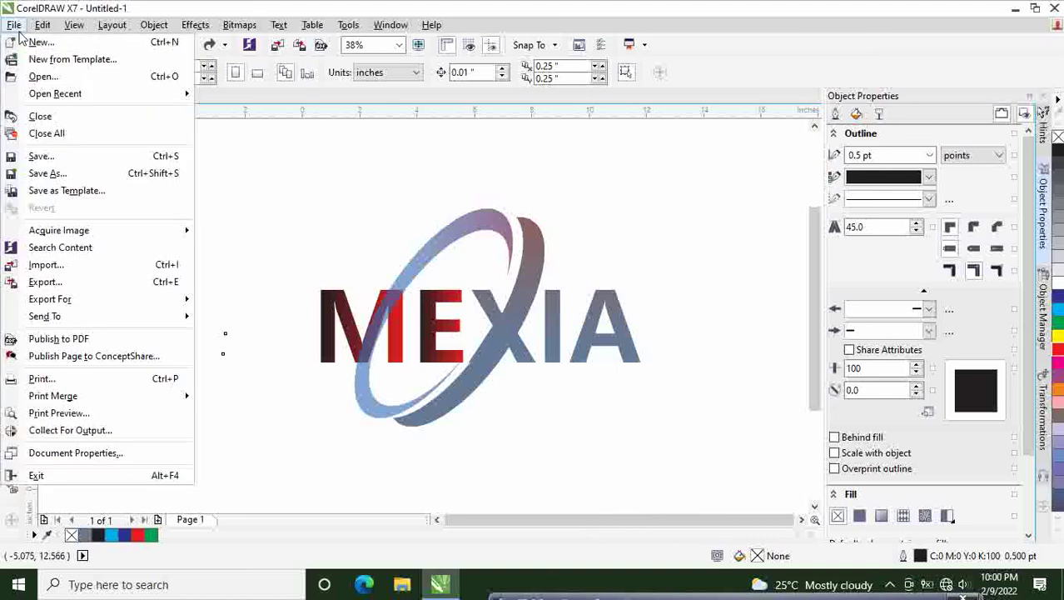
{"action": "left_click", "coordinate": [105, 284]}
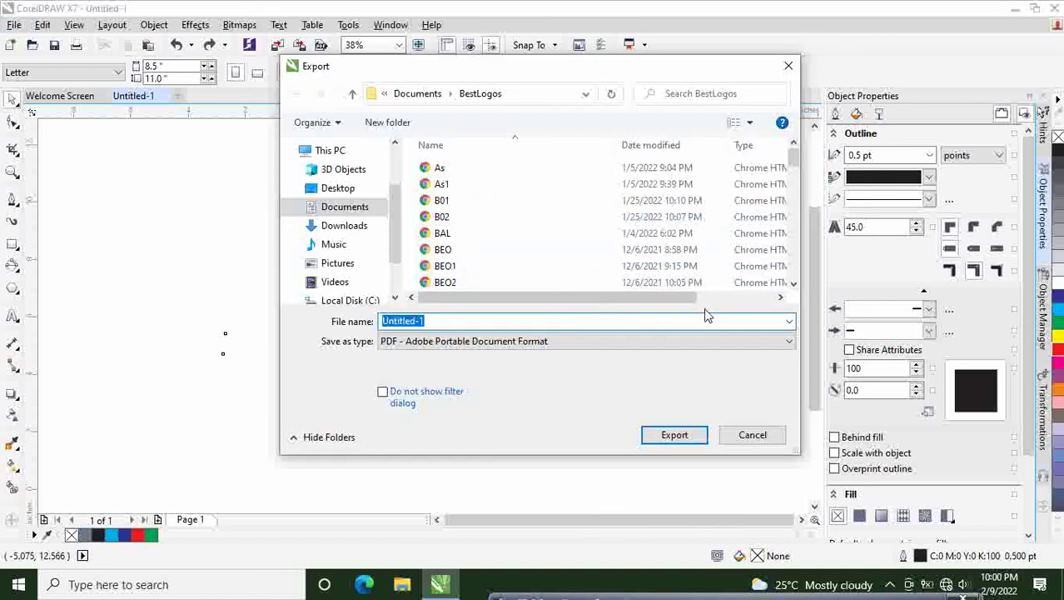
{"action": "left_click", "coordinate": [792, 342]}
{"action": "left_click", "coordinate": [791, 343]}
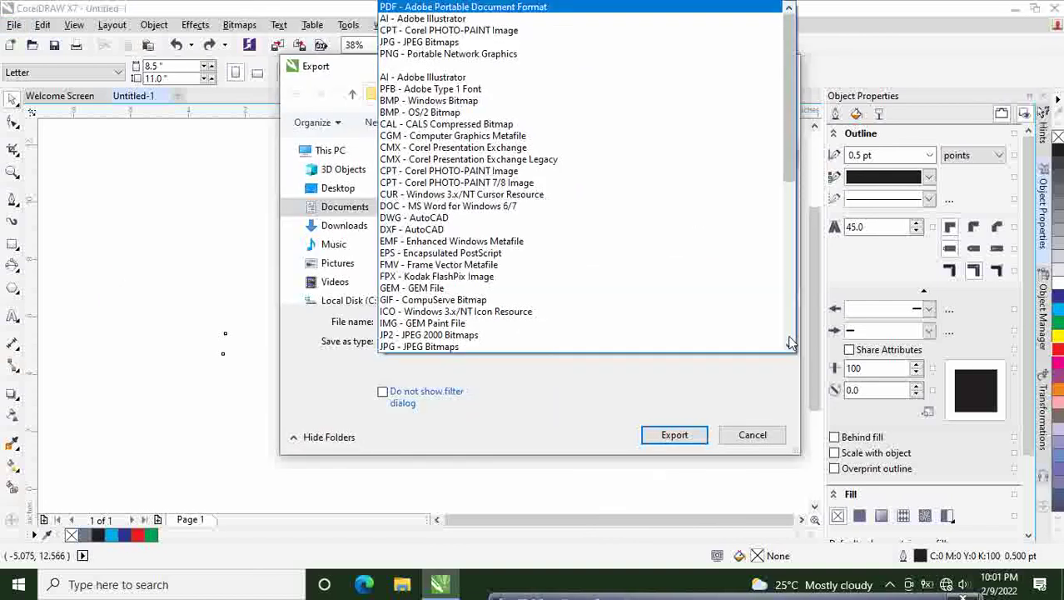
{"action": "left_click", "coordinate": [432, 54]}
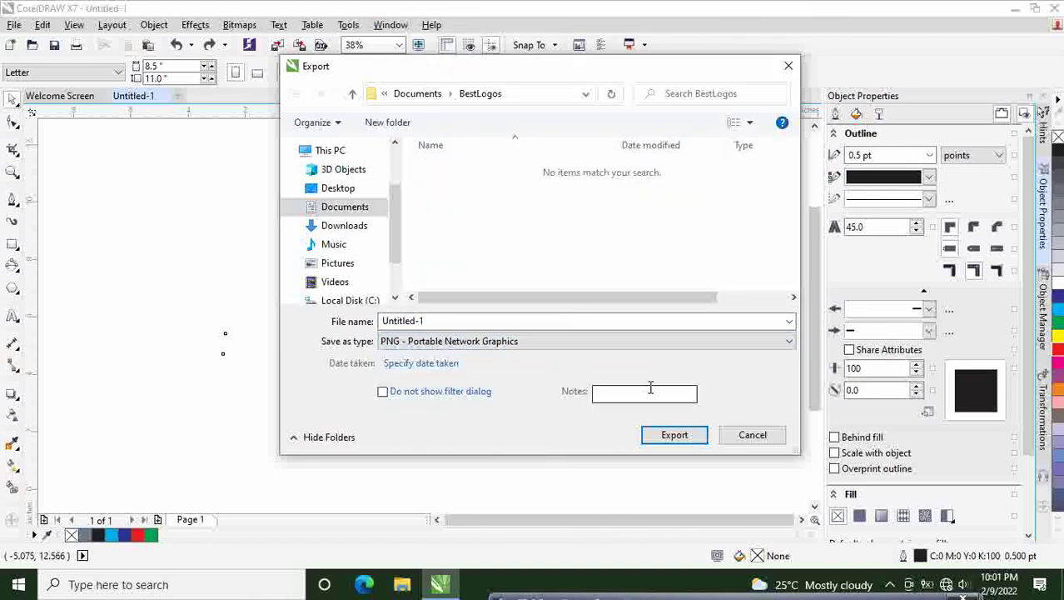
{"action": "left_click", "coordinate": [675, 436]}
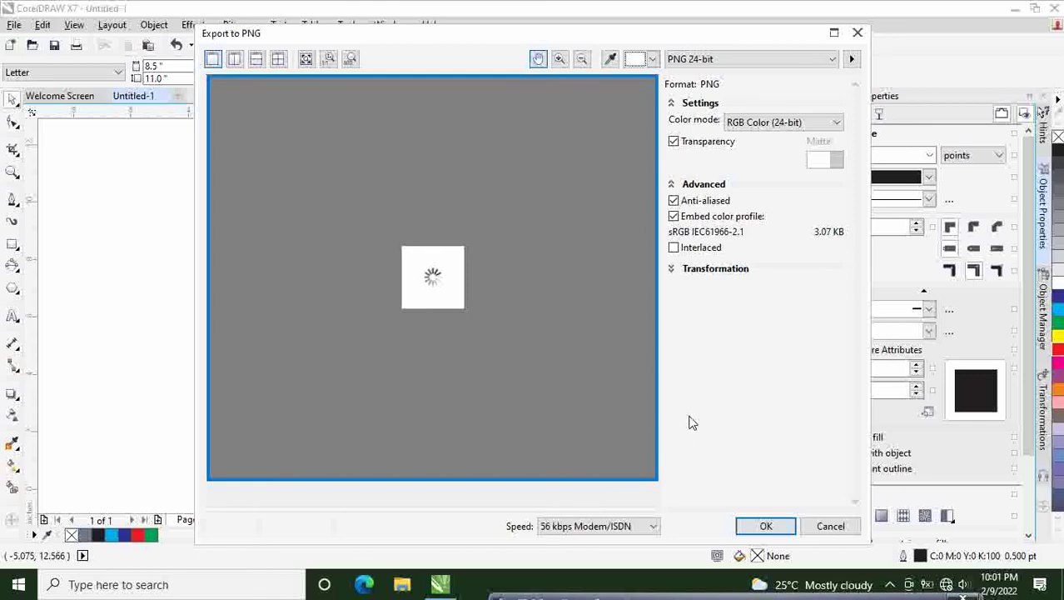
{"action": "left_click", "coordinate": [770, 528]}
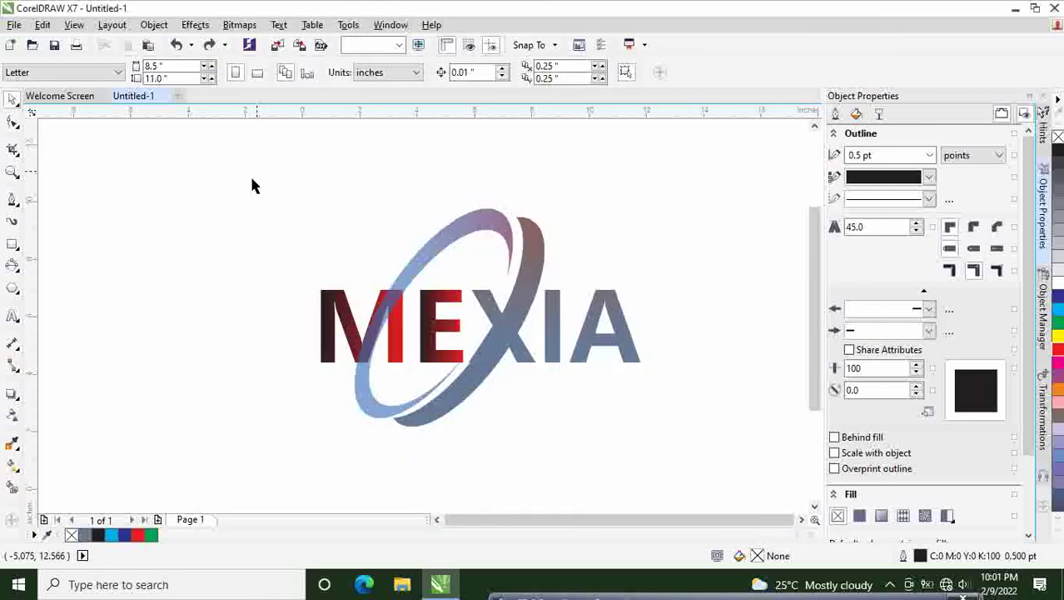
Step: Save the drawing in CDR format as Mexia-Tutorial in the CorelProjects folder
{"action": "left_click", "coordinate": [14, 24]}
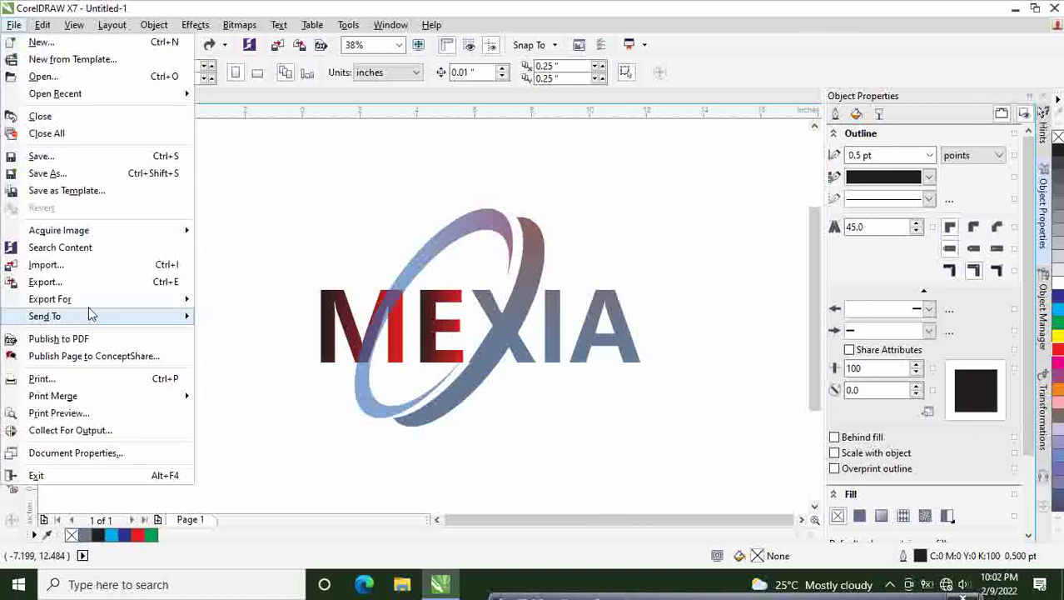
{"action": "left_click", "coordinate": [71, 157]}
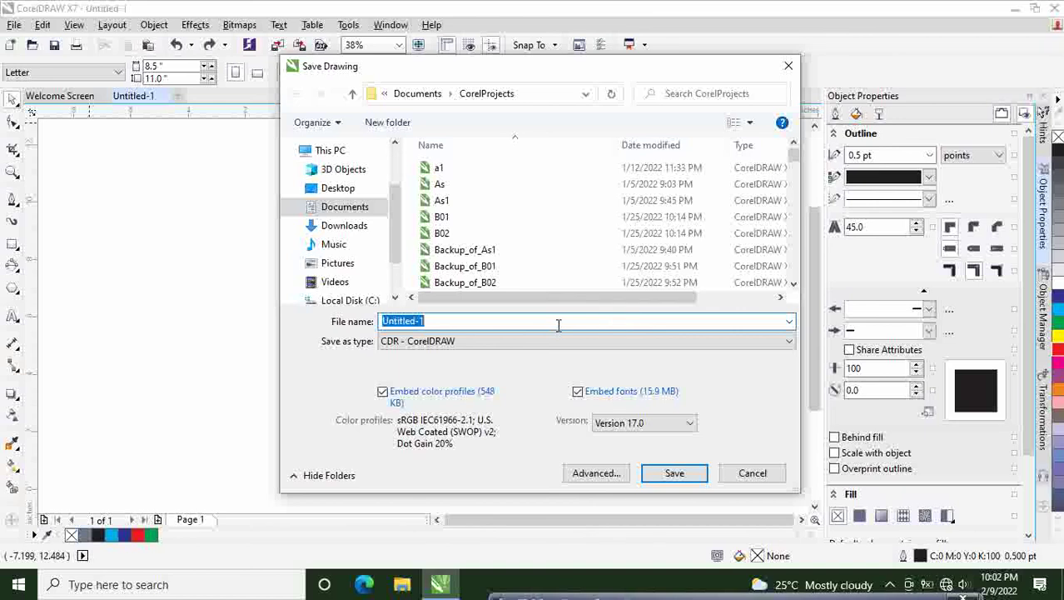
{"action": "left_click", "coordinate": [553, 325]}
{"action": "key", "text": "BackSpace"}
{"action": "key", "text": "BackSpace"}
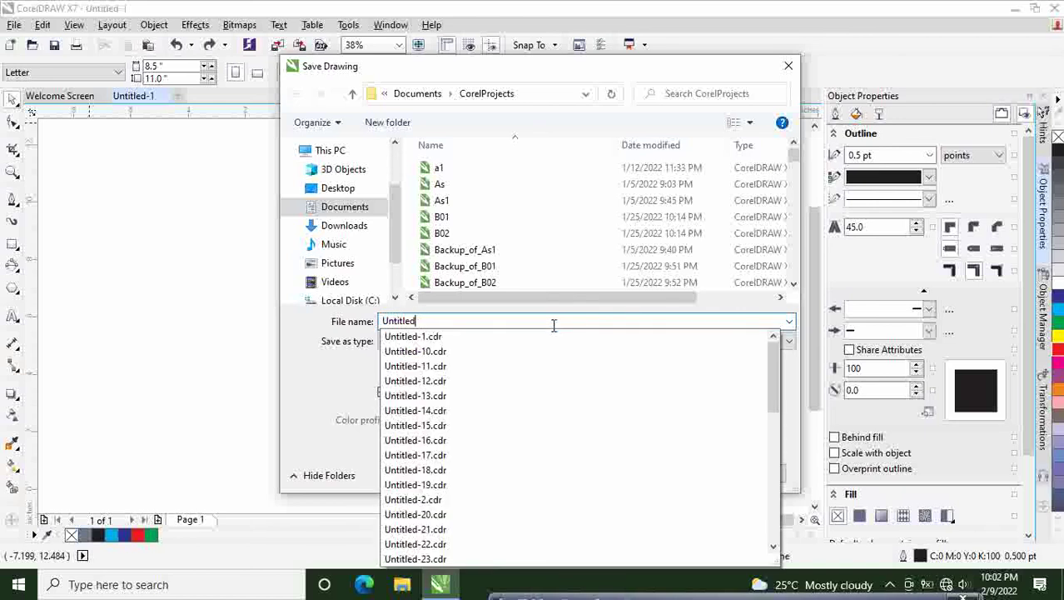
{"action": "key", "text": "BackSpace"}
{"action": "key", "text": "BackSpace"}
{"action": "key", "text": "BackSpace"}
{"action": "key", "text": "BackSpace"}
{"action": "key", "text": "BackSpace"}
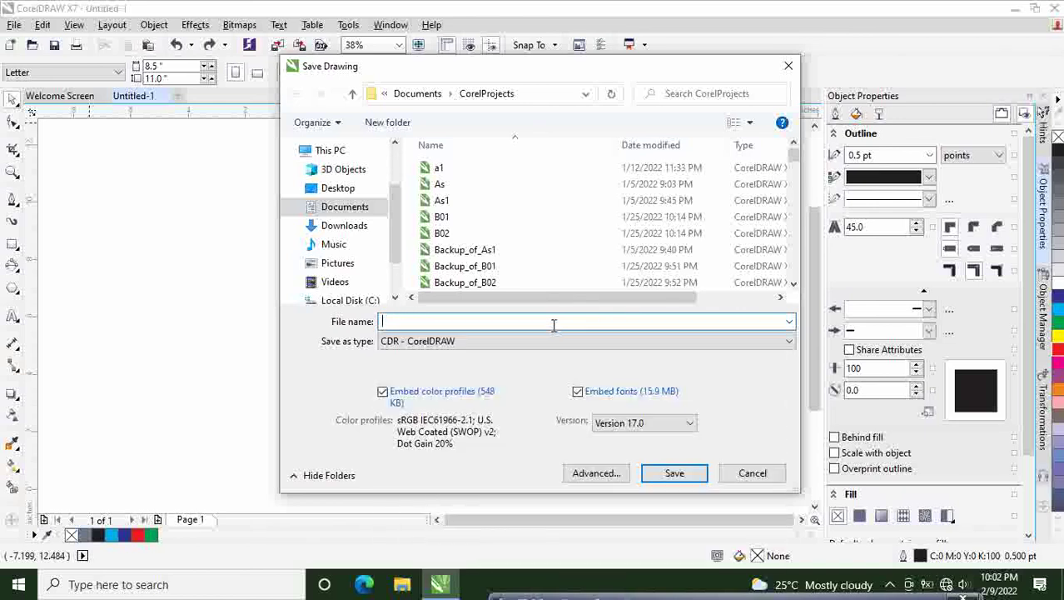
{"action": "type", "text": "Mexia-Tutorial"}
{"action": "left_click", "coordinate": [675, 473]}
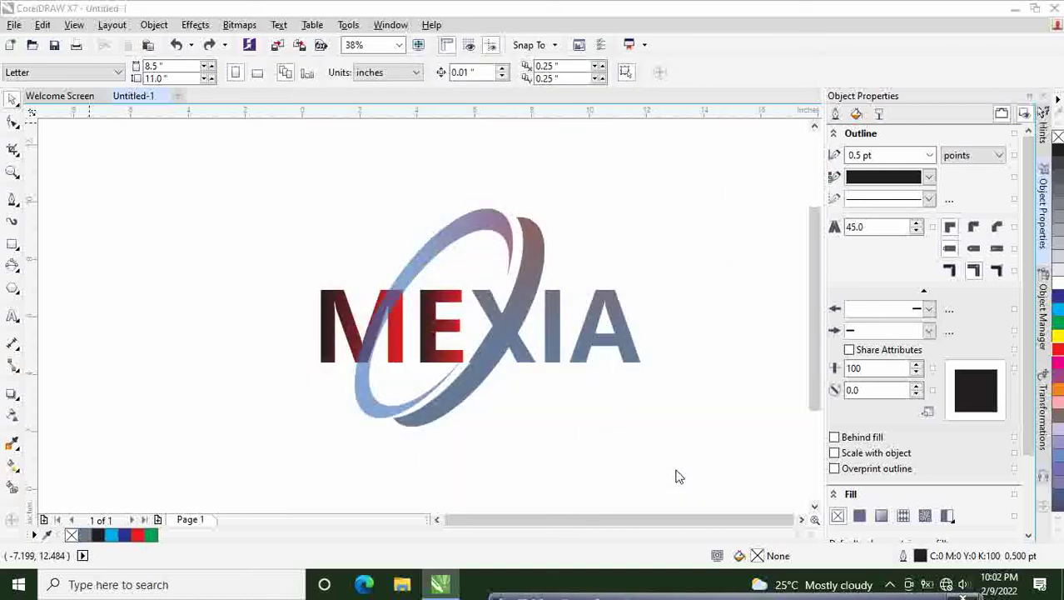